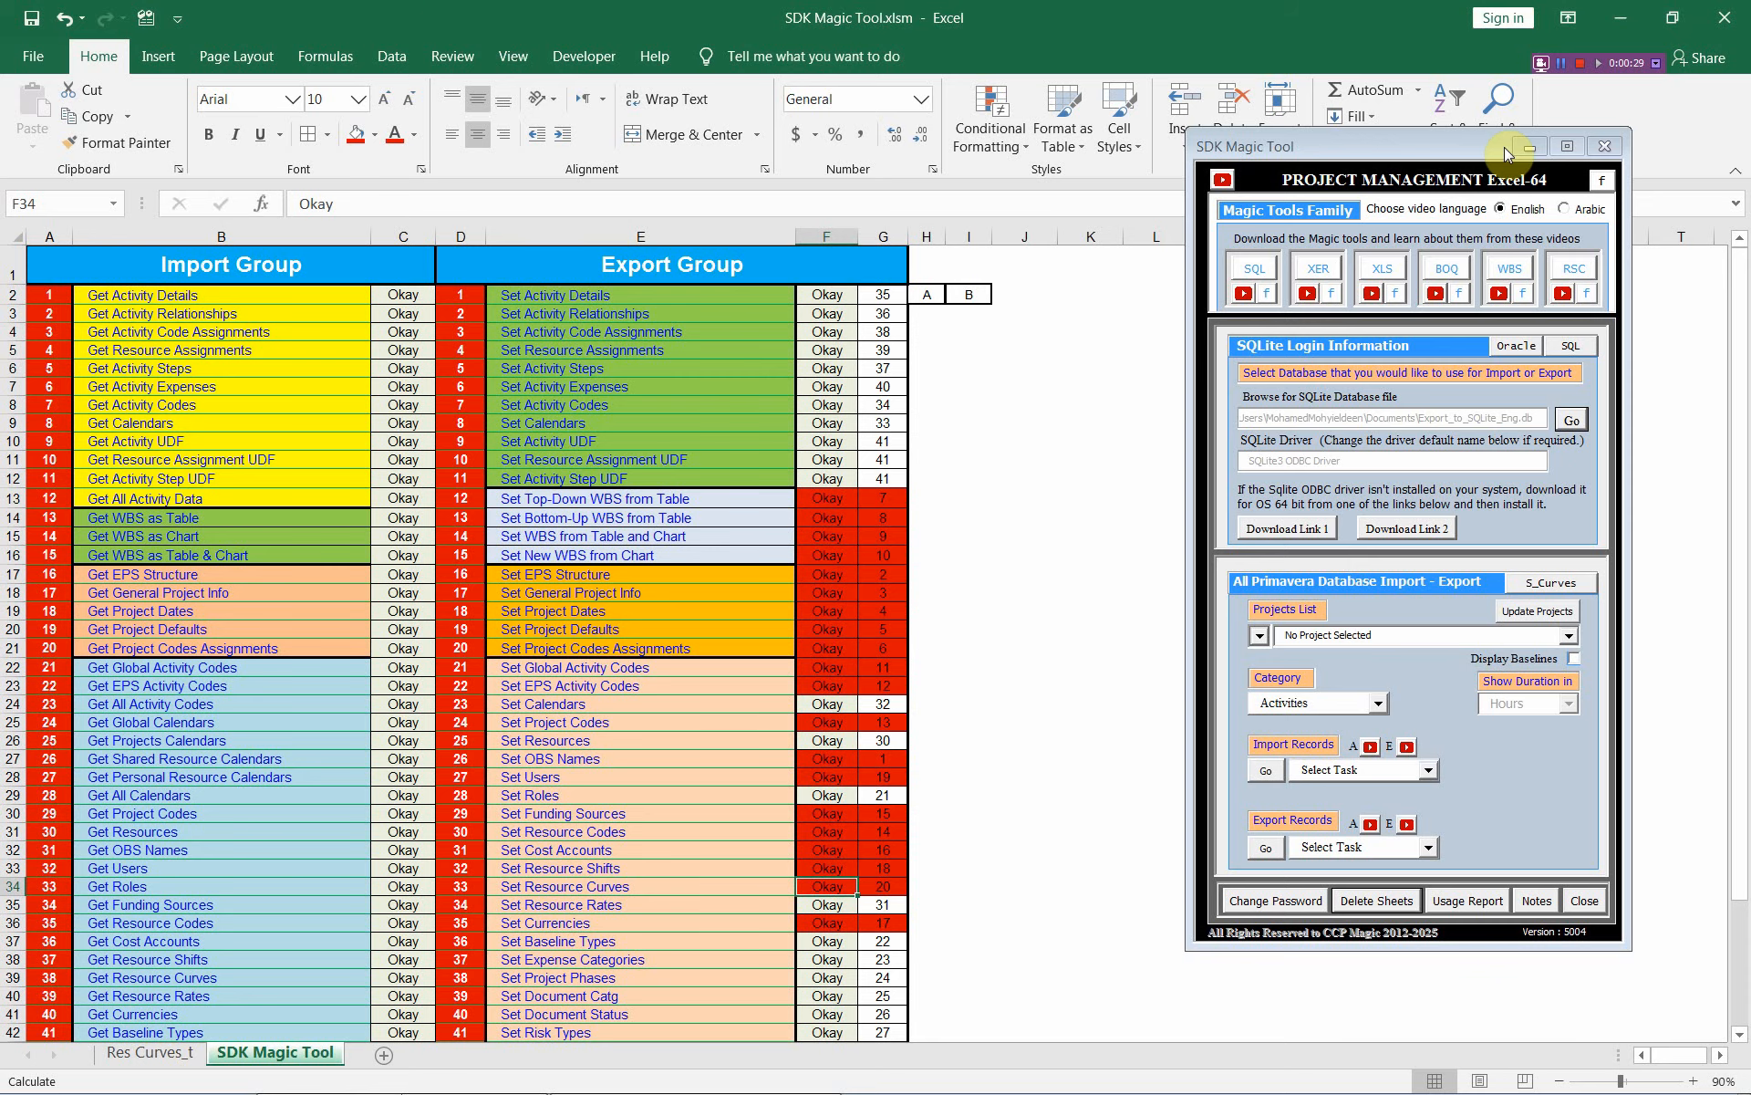
- Import the resource curves from the SQLite database with the Dictionary task Get Resource Curves, and move the tool window clear of the data
left_click(1561, 66)
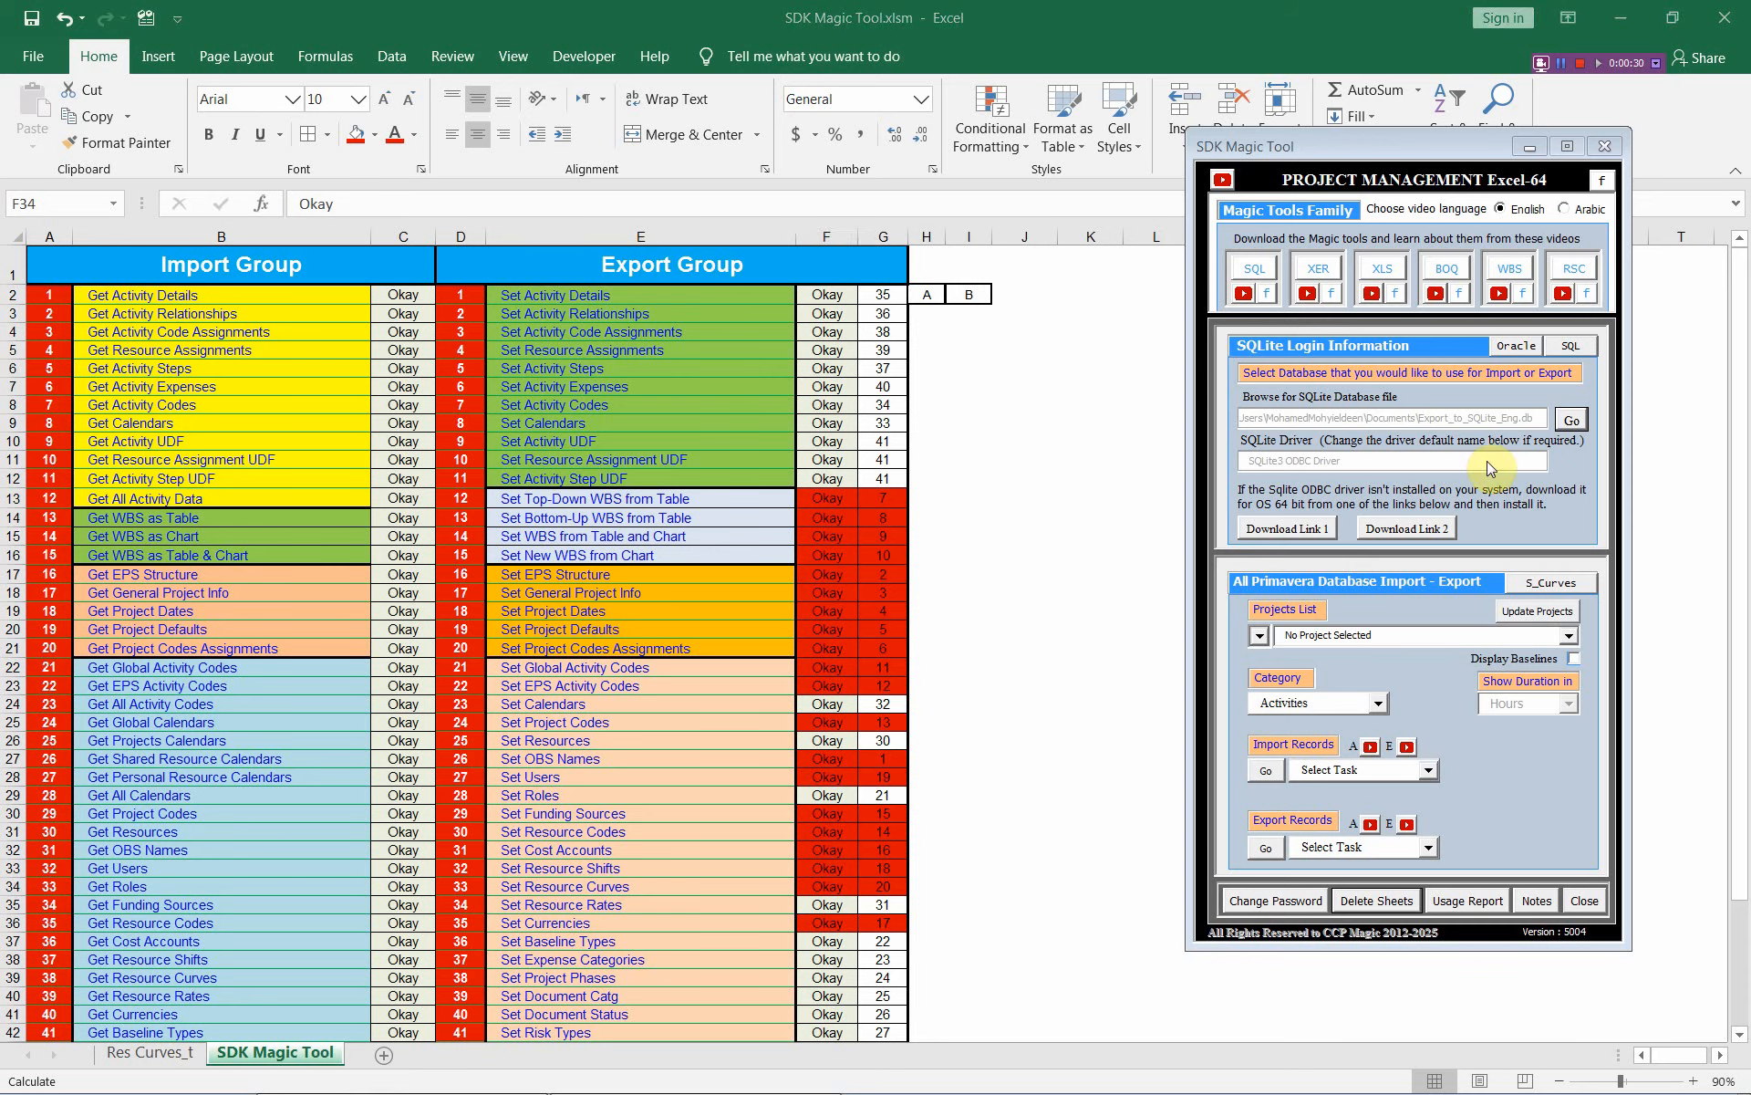
left_click(1371, 703)
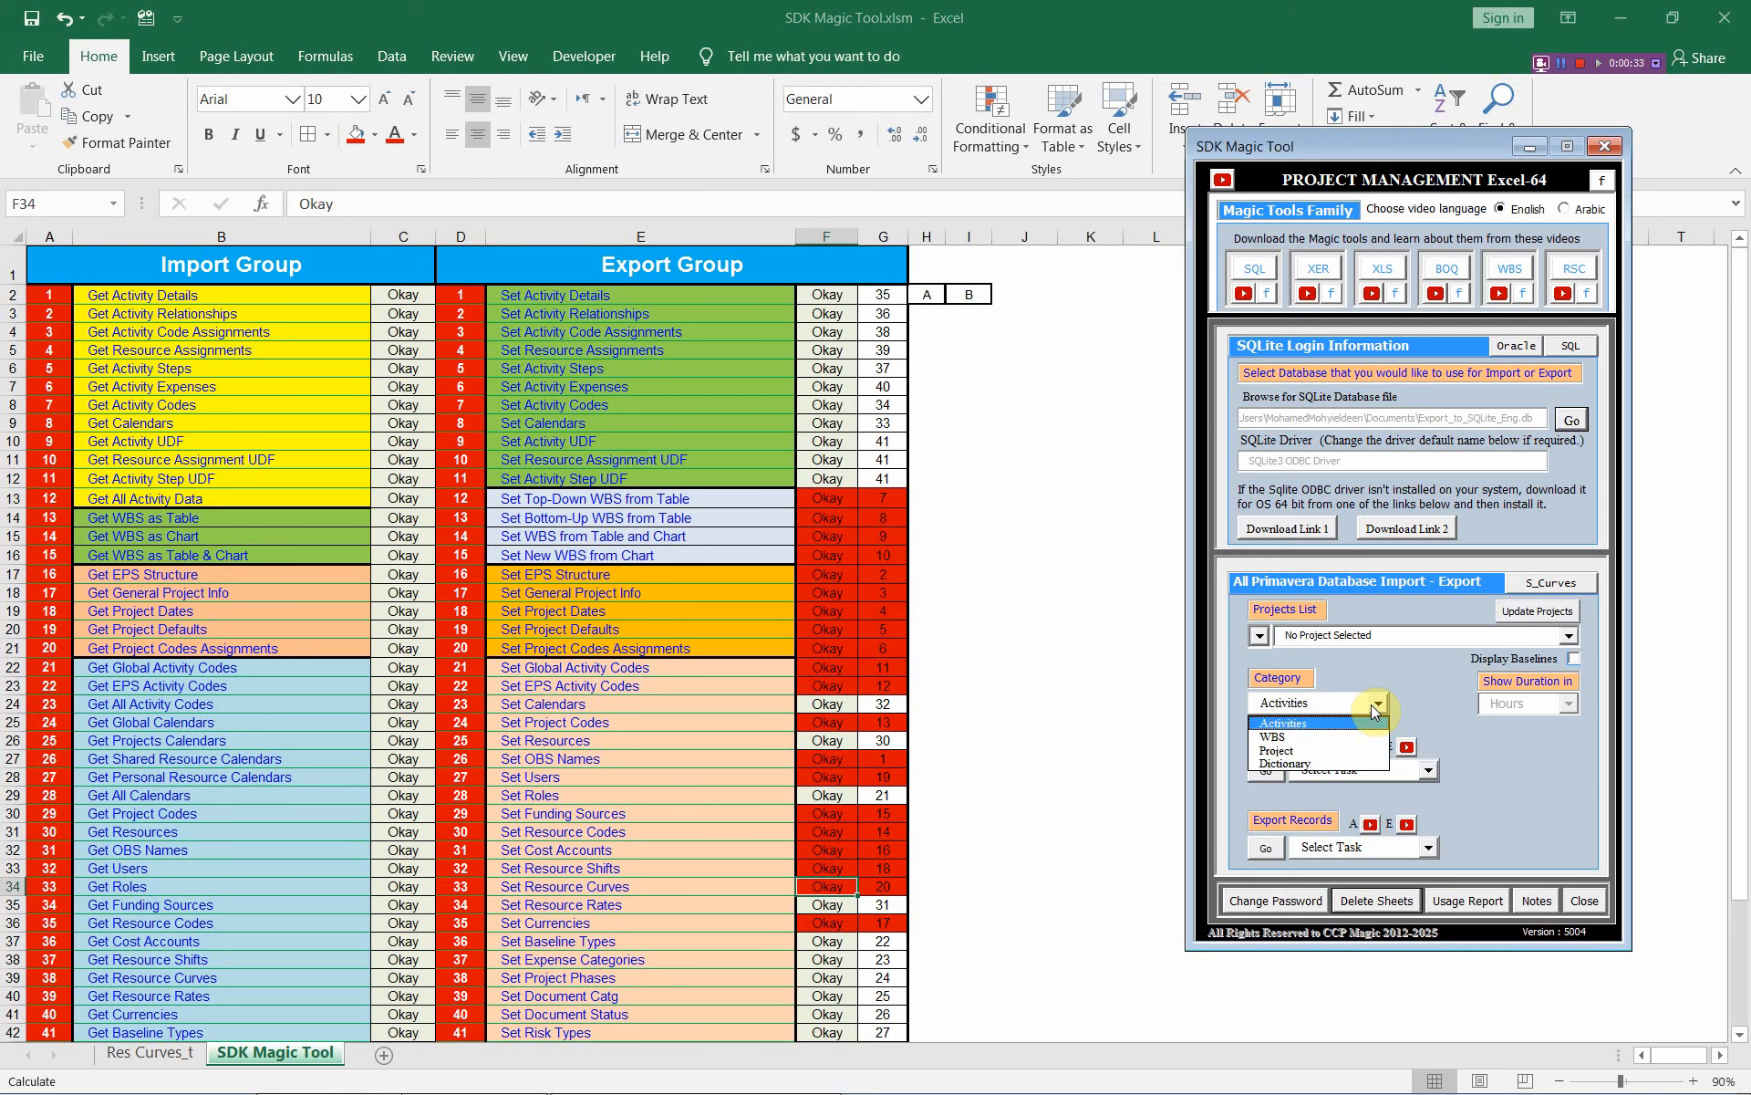
left_click(1344, 764)
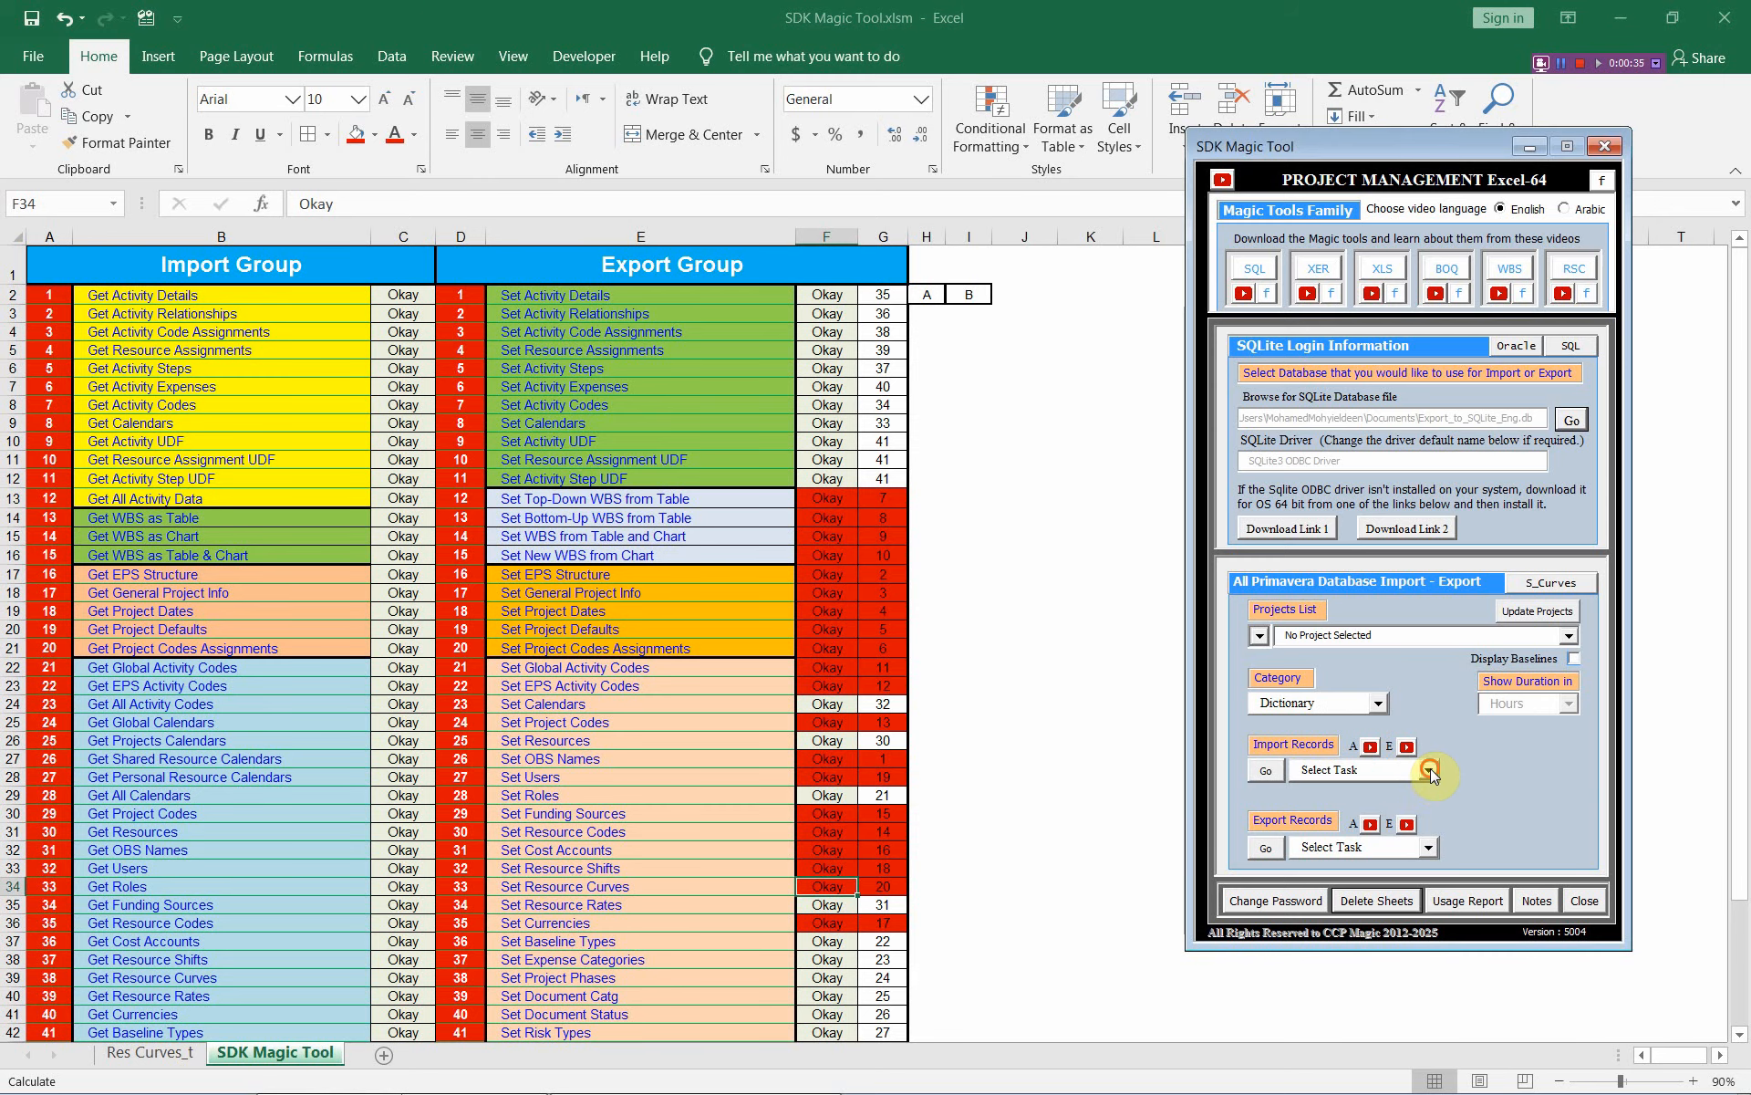
left_click(1429, 770)
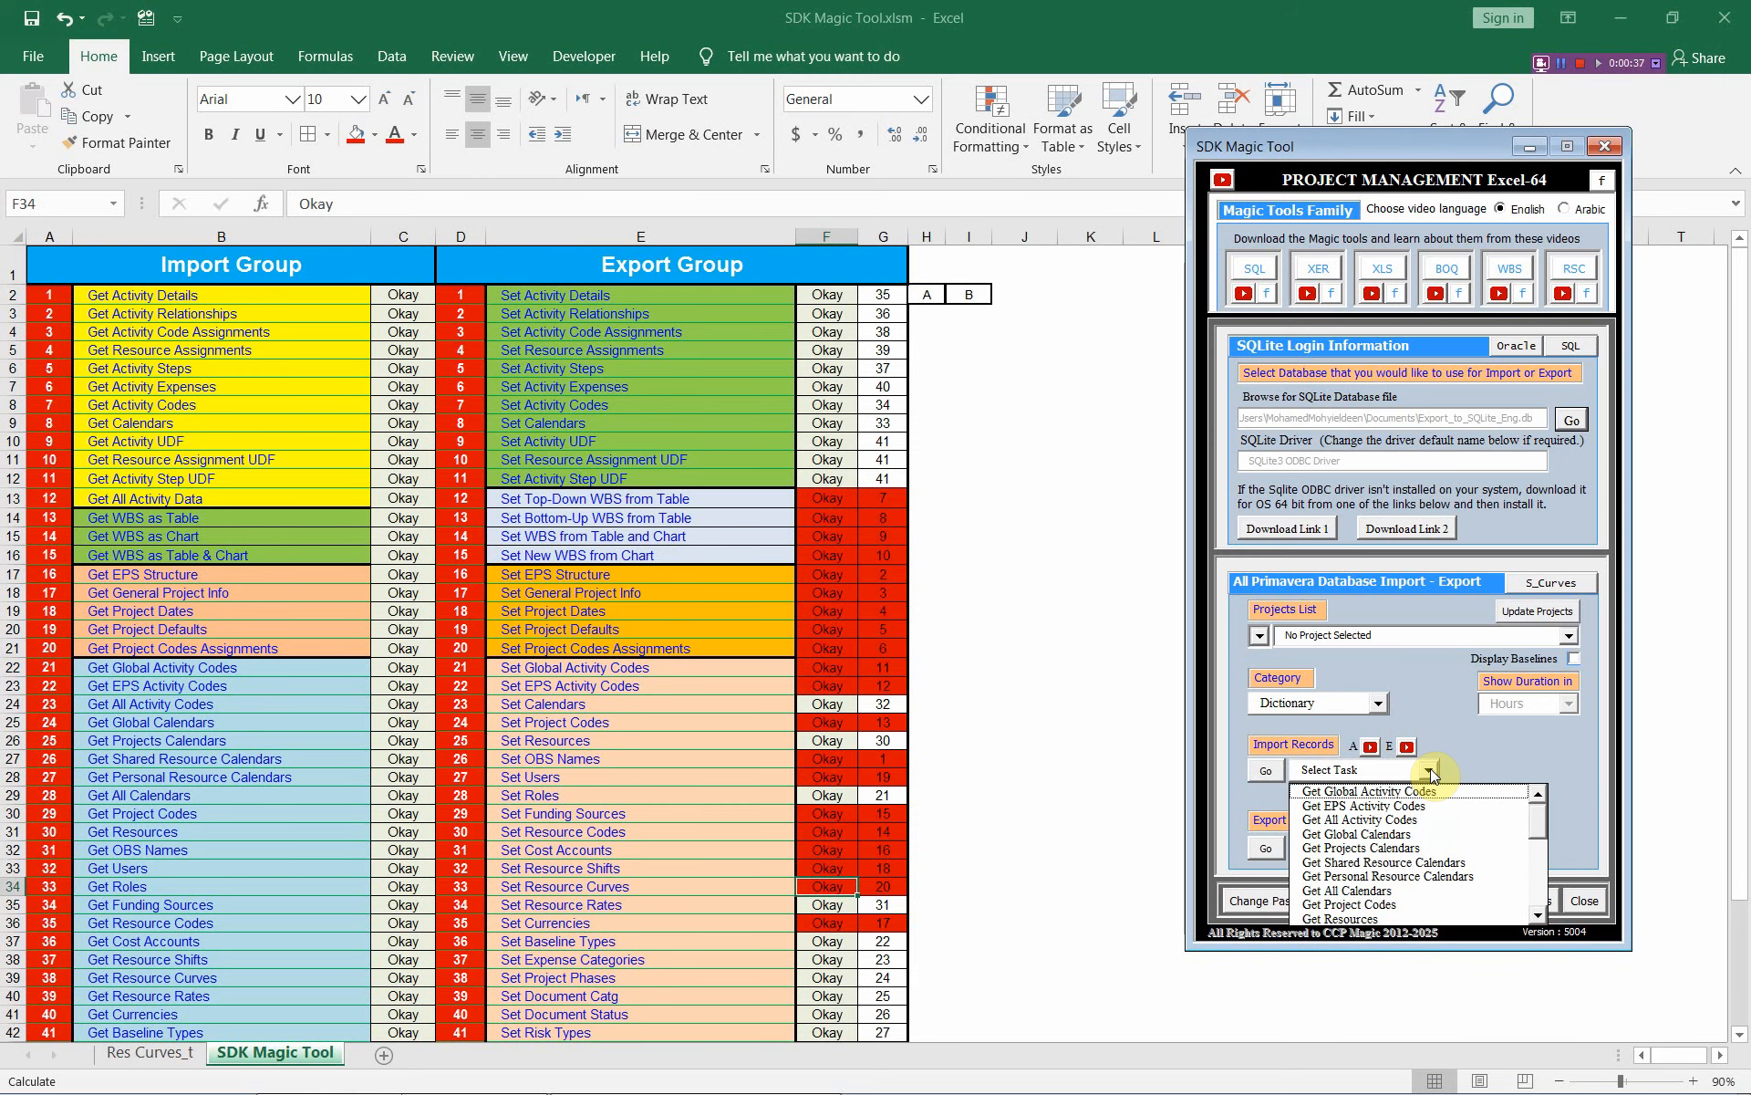
left_click(1539, 915)
left_click(1538, 915)
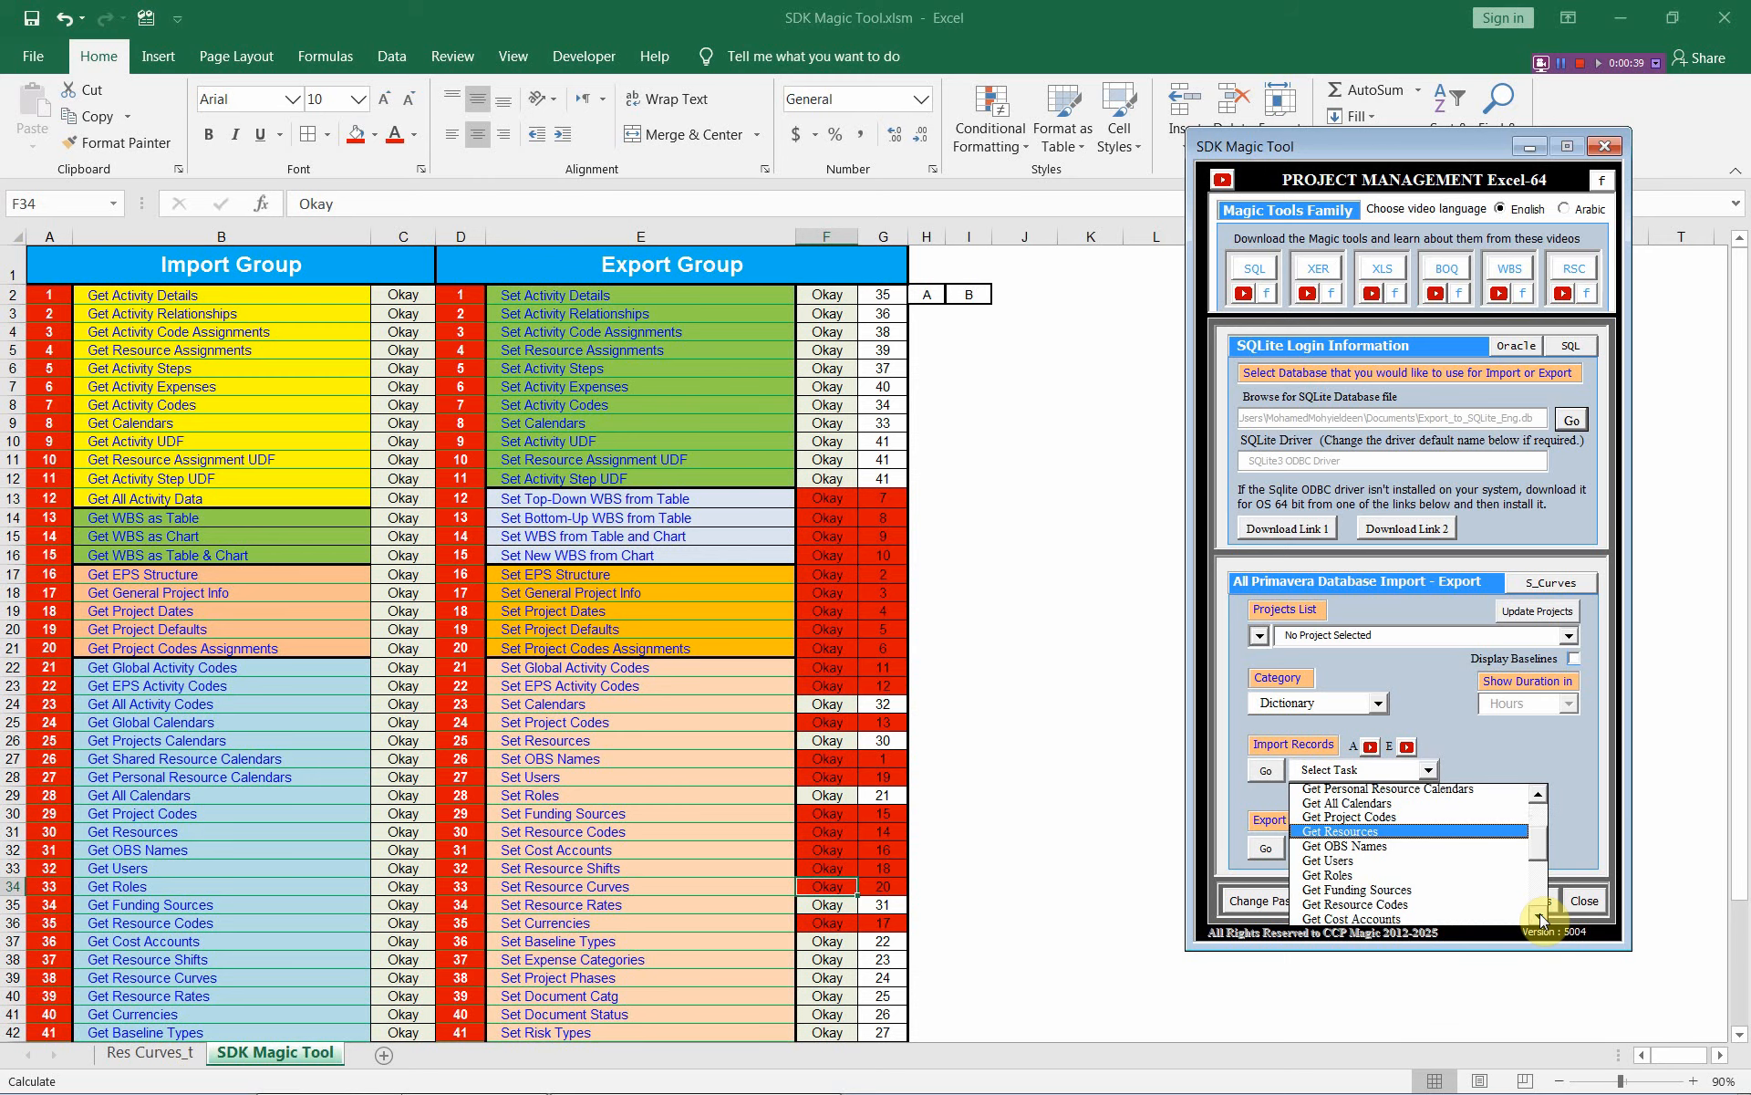
left_click(1538, 914)
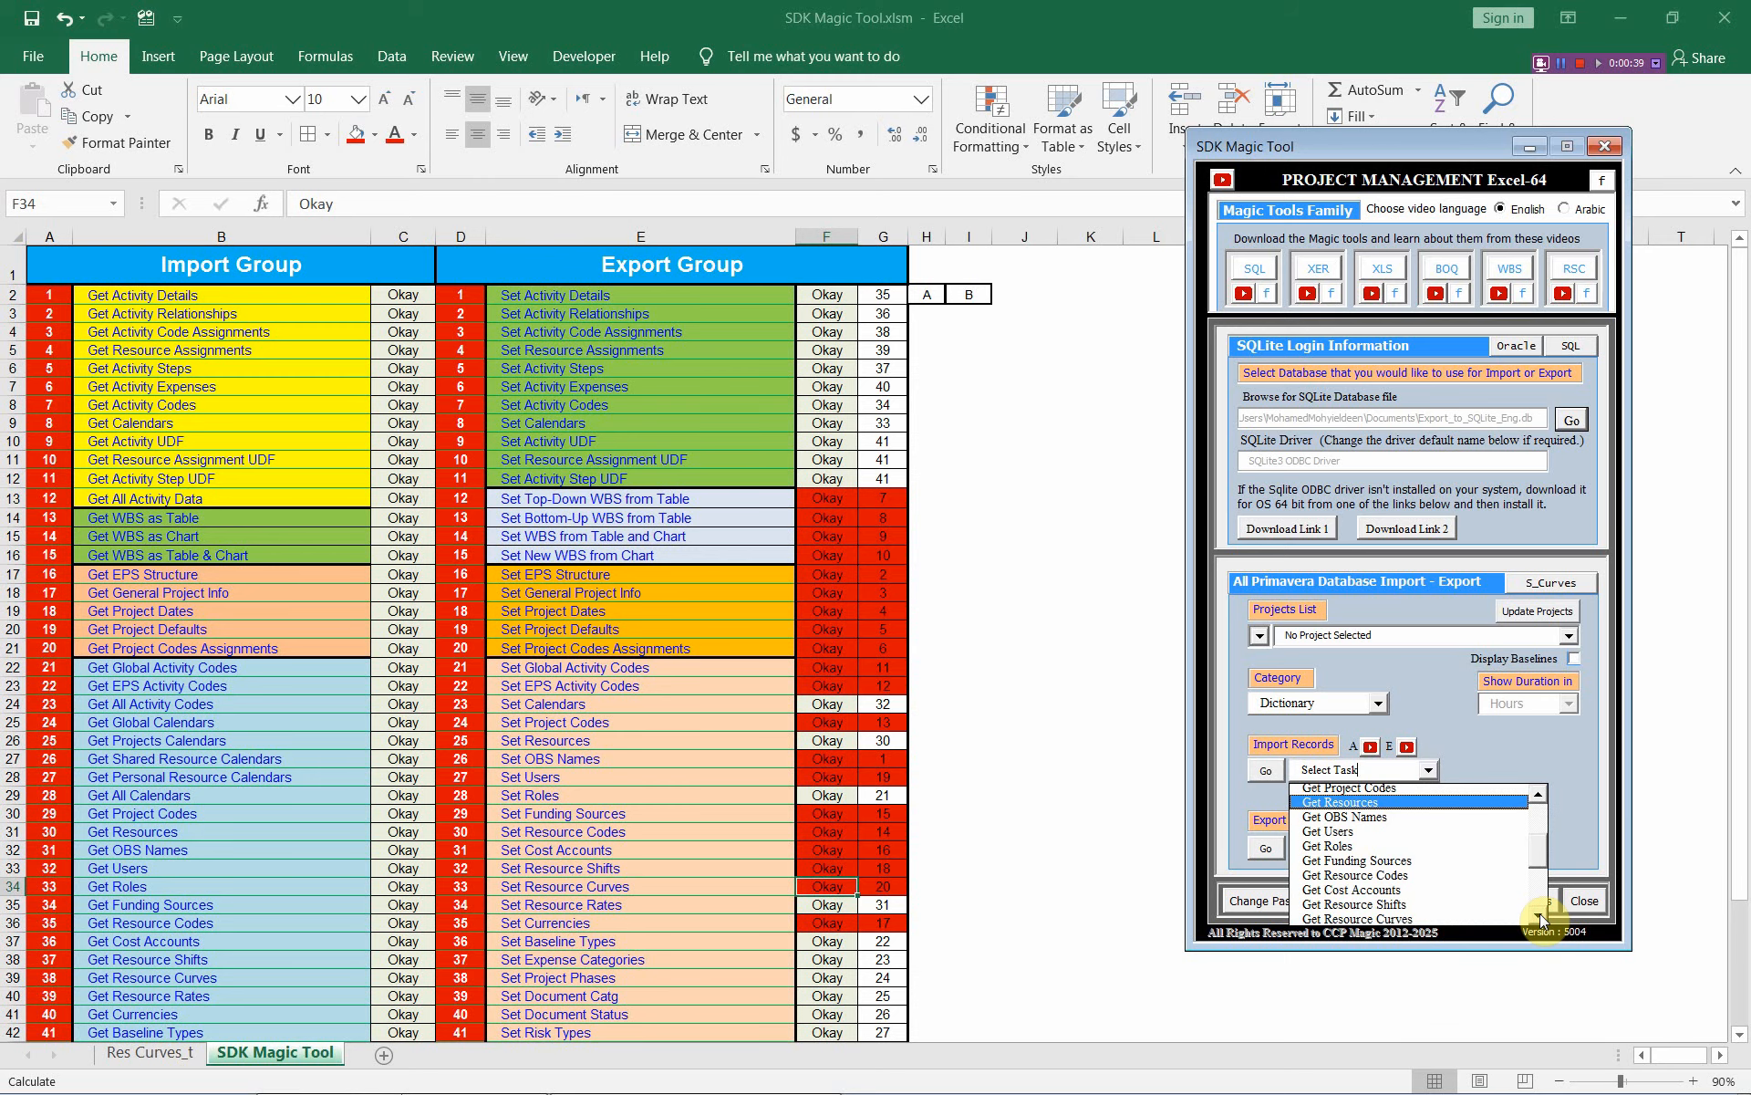
left_click(1368, 919)
left_click(1271, 771)
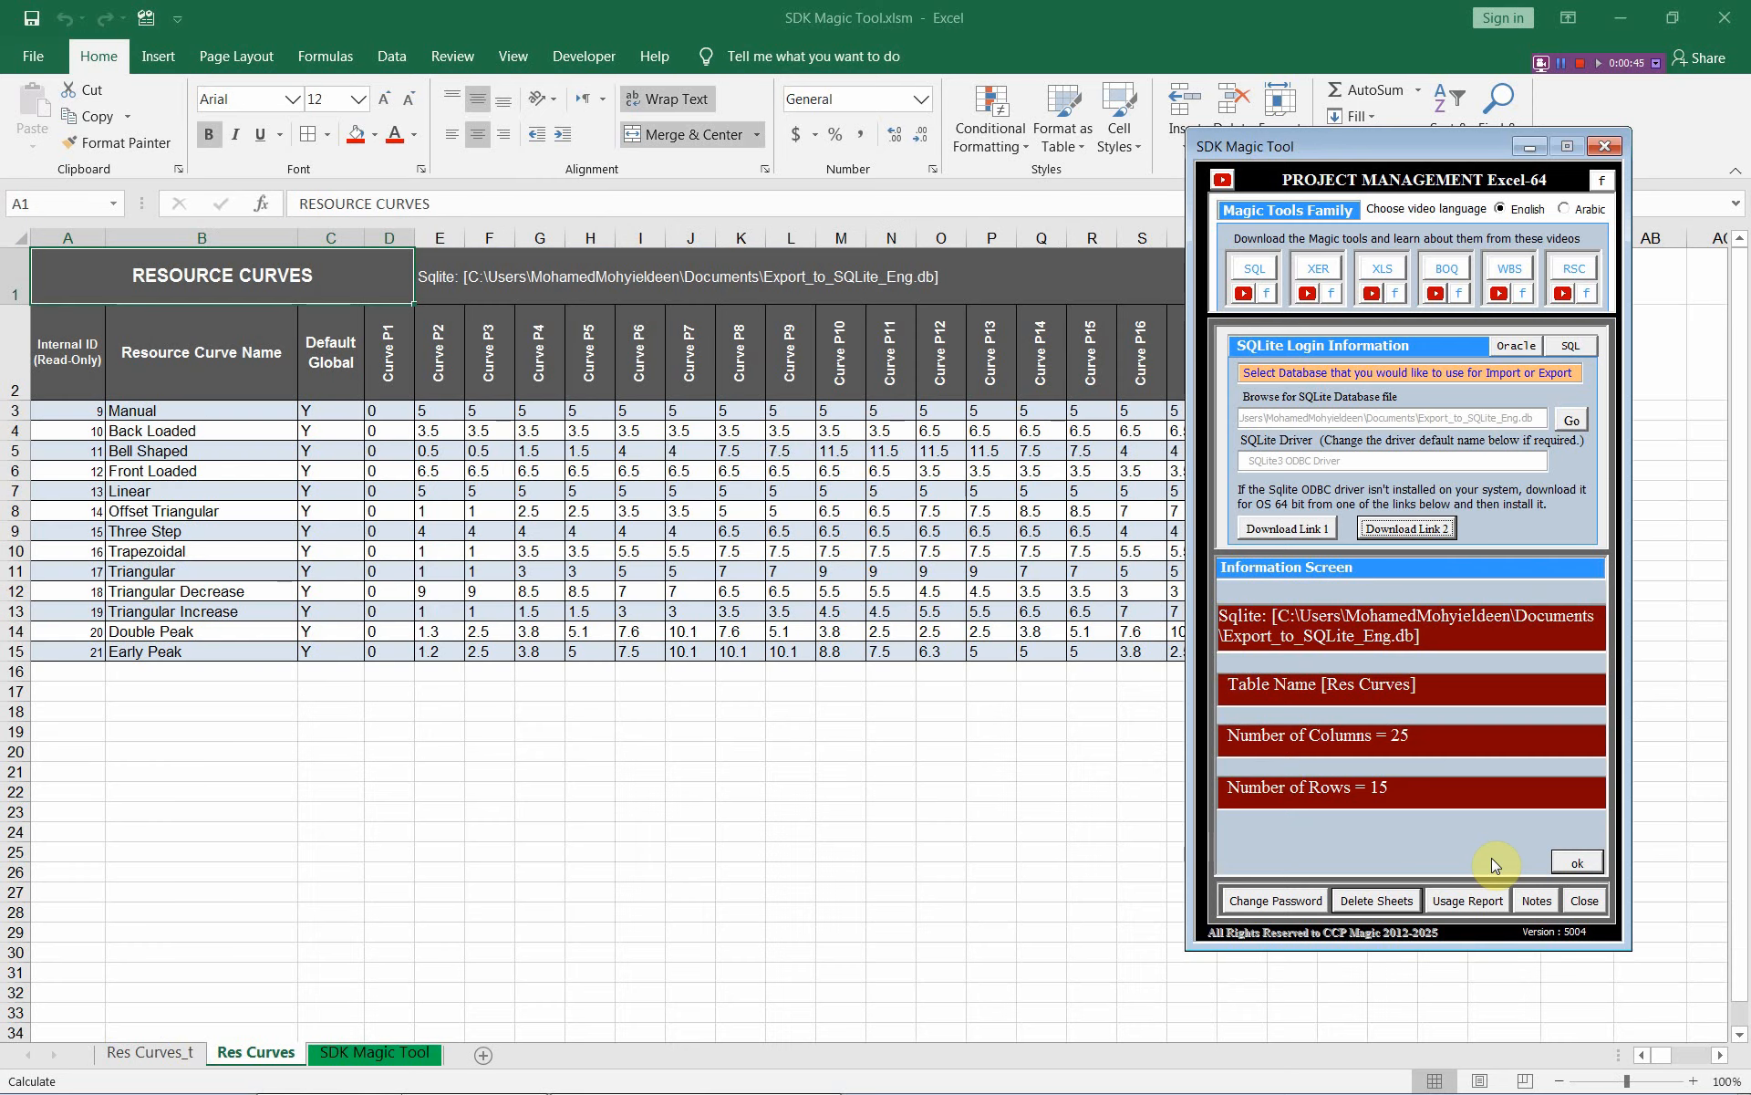
left_click(1578, 859)
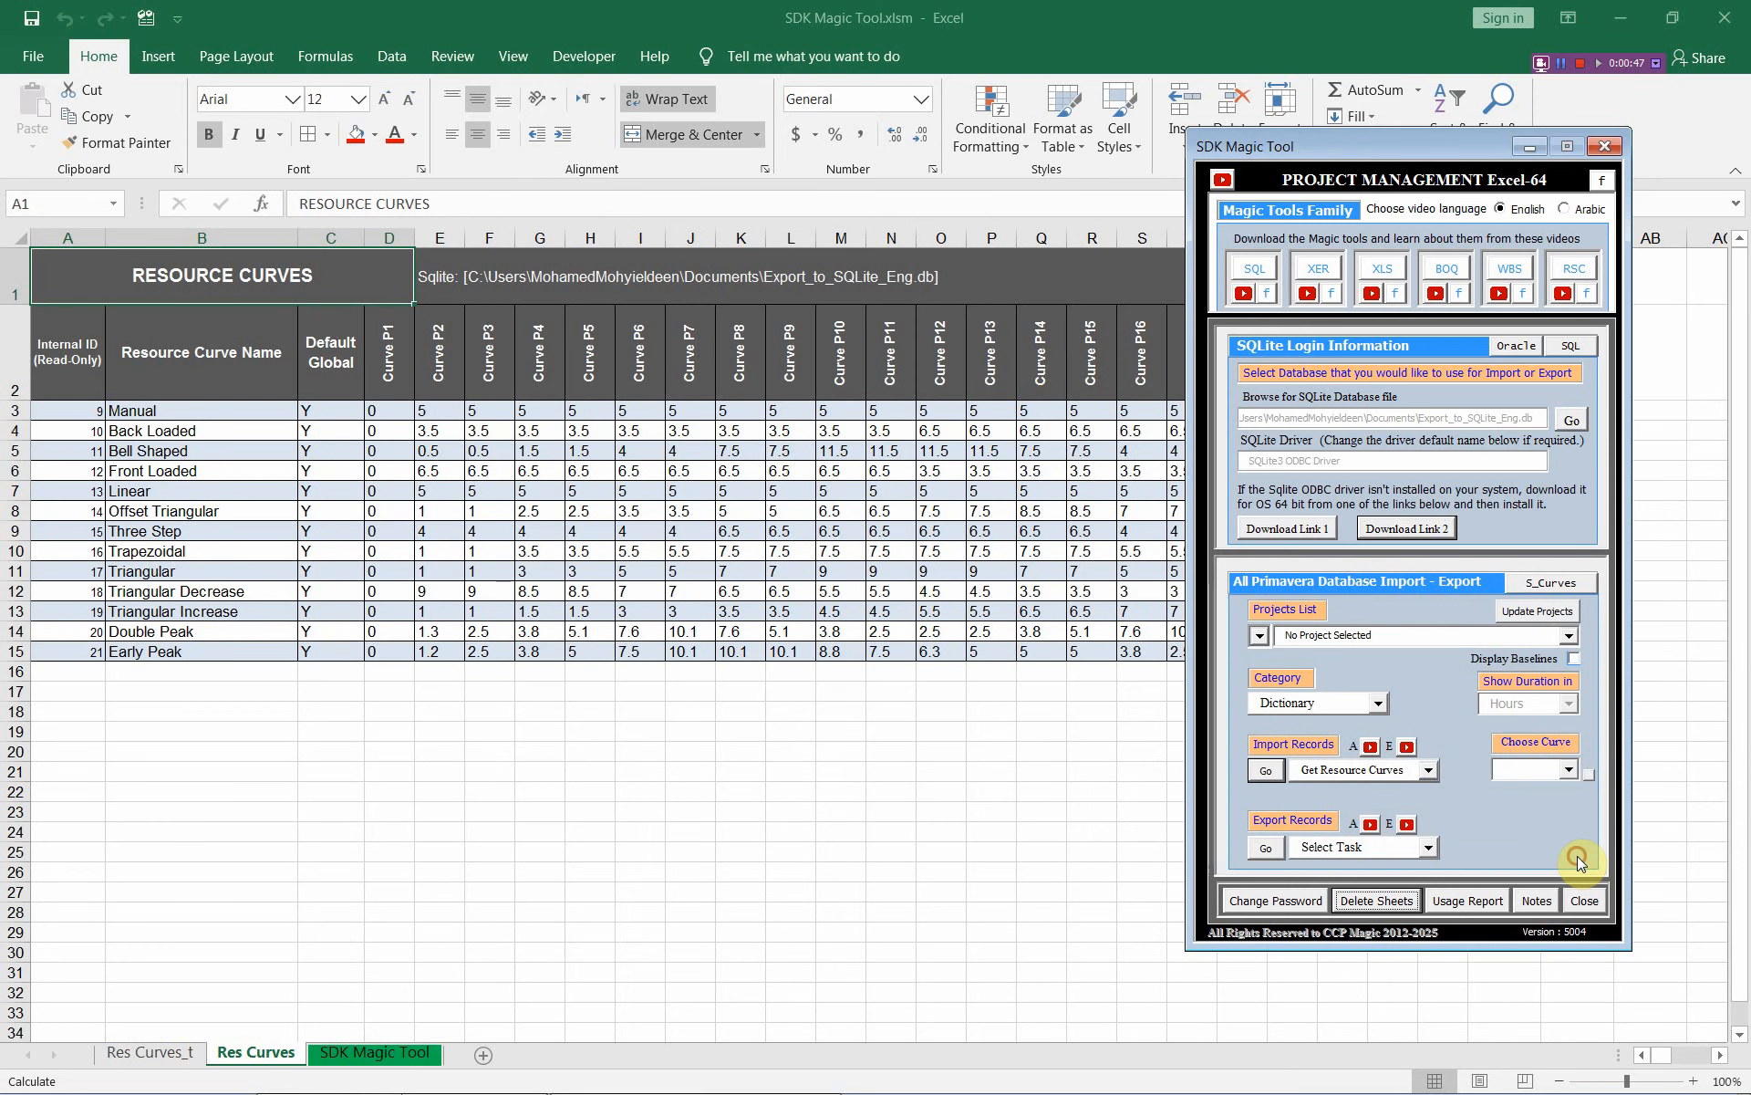
left_click_drag(1342, 152, 1459, 177)
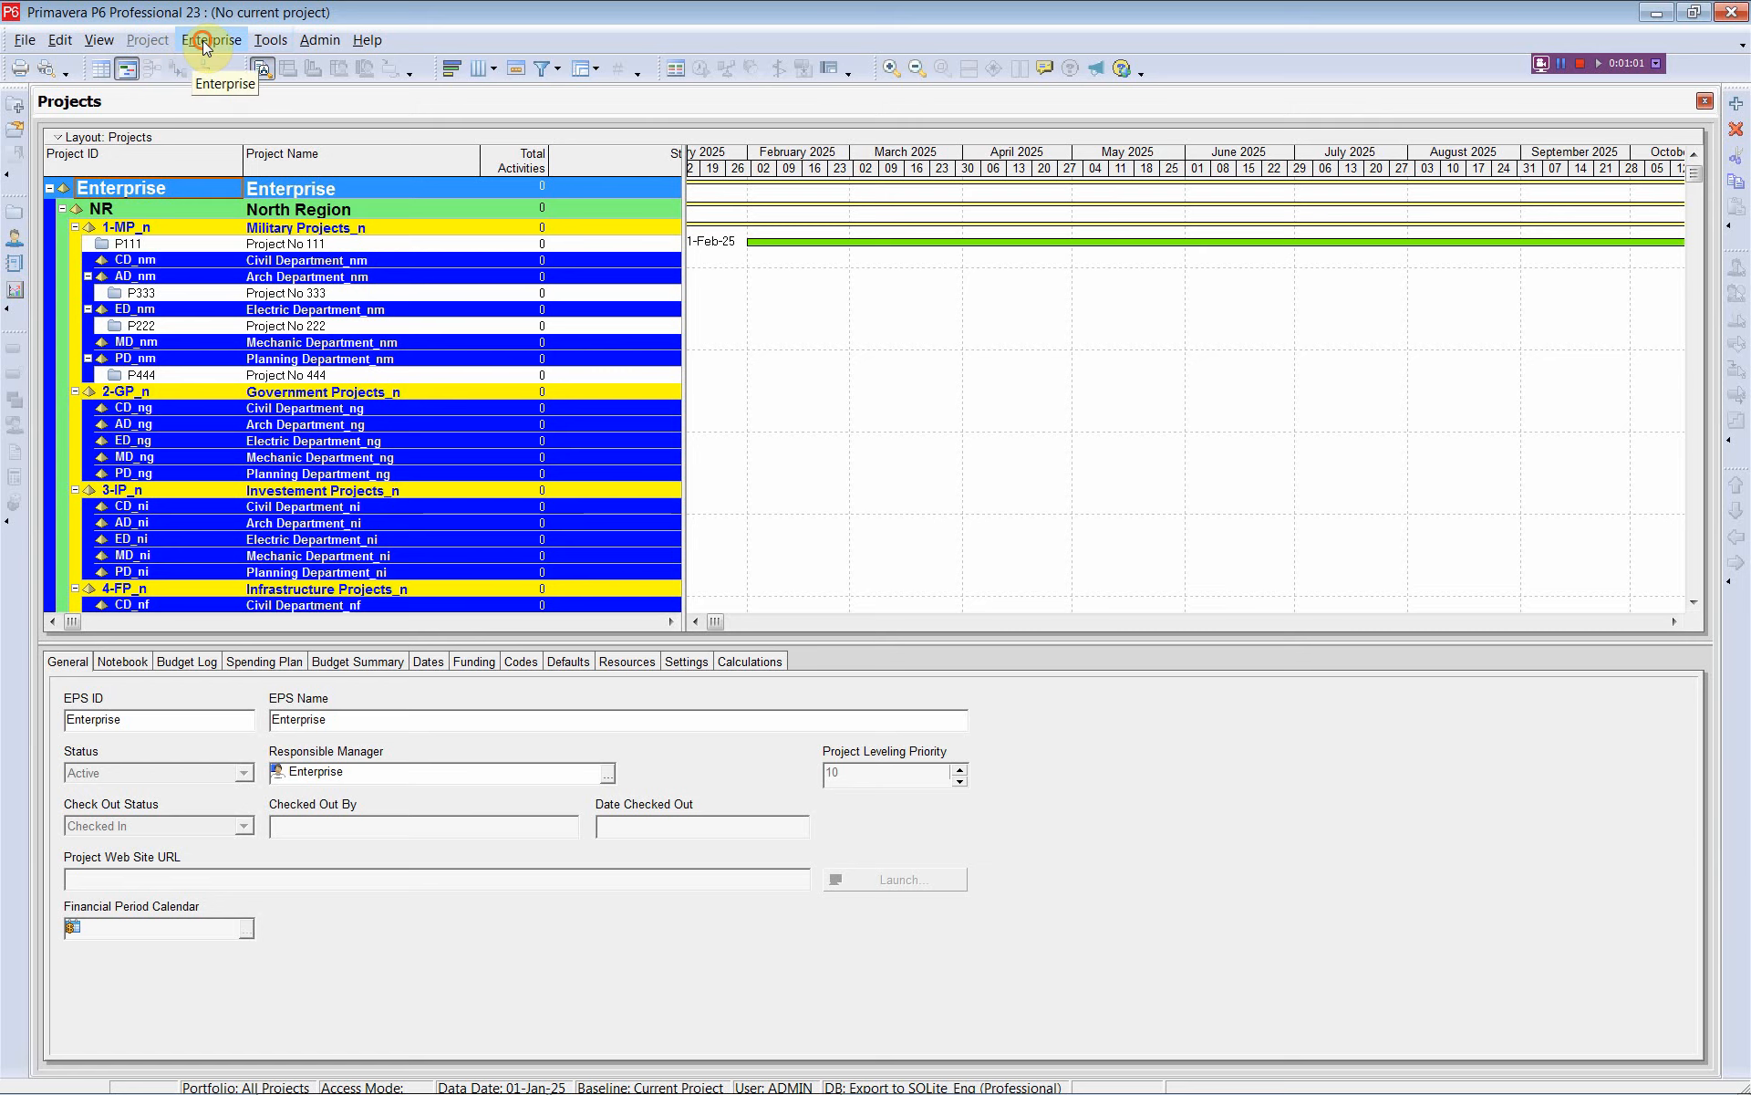
- In Primavera P6, review the enterprise resource curves list, close it and return to the Excel workbook
left_click(202, 40)
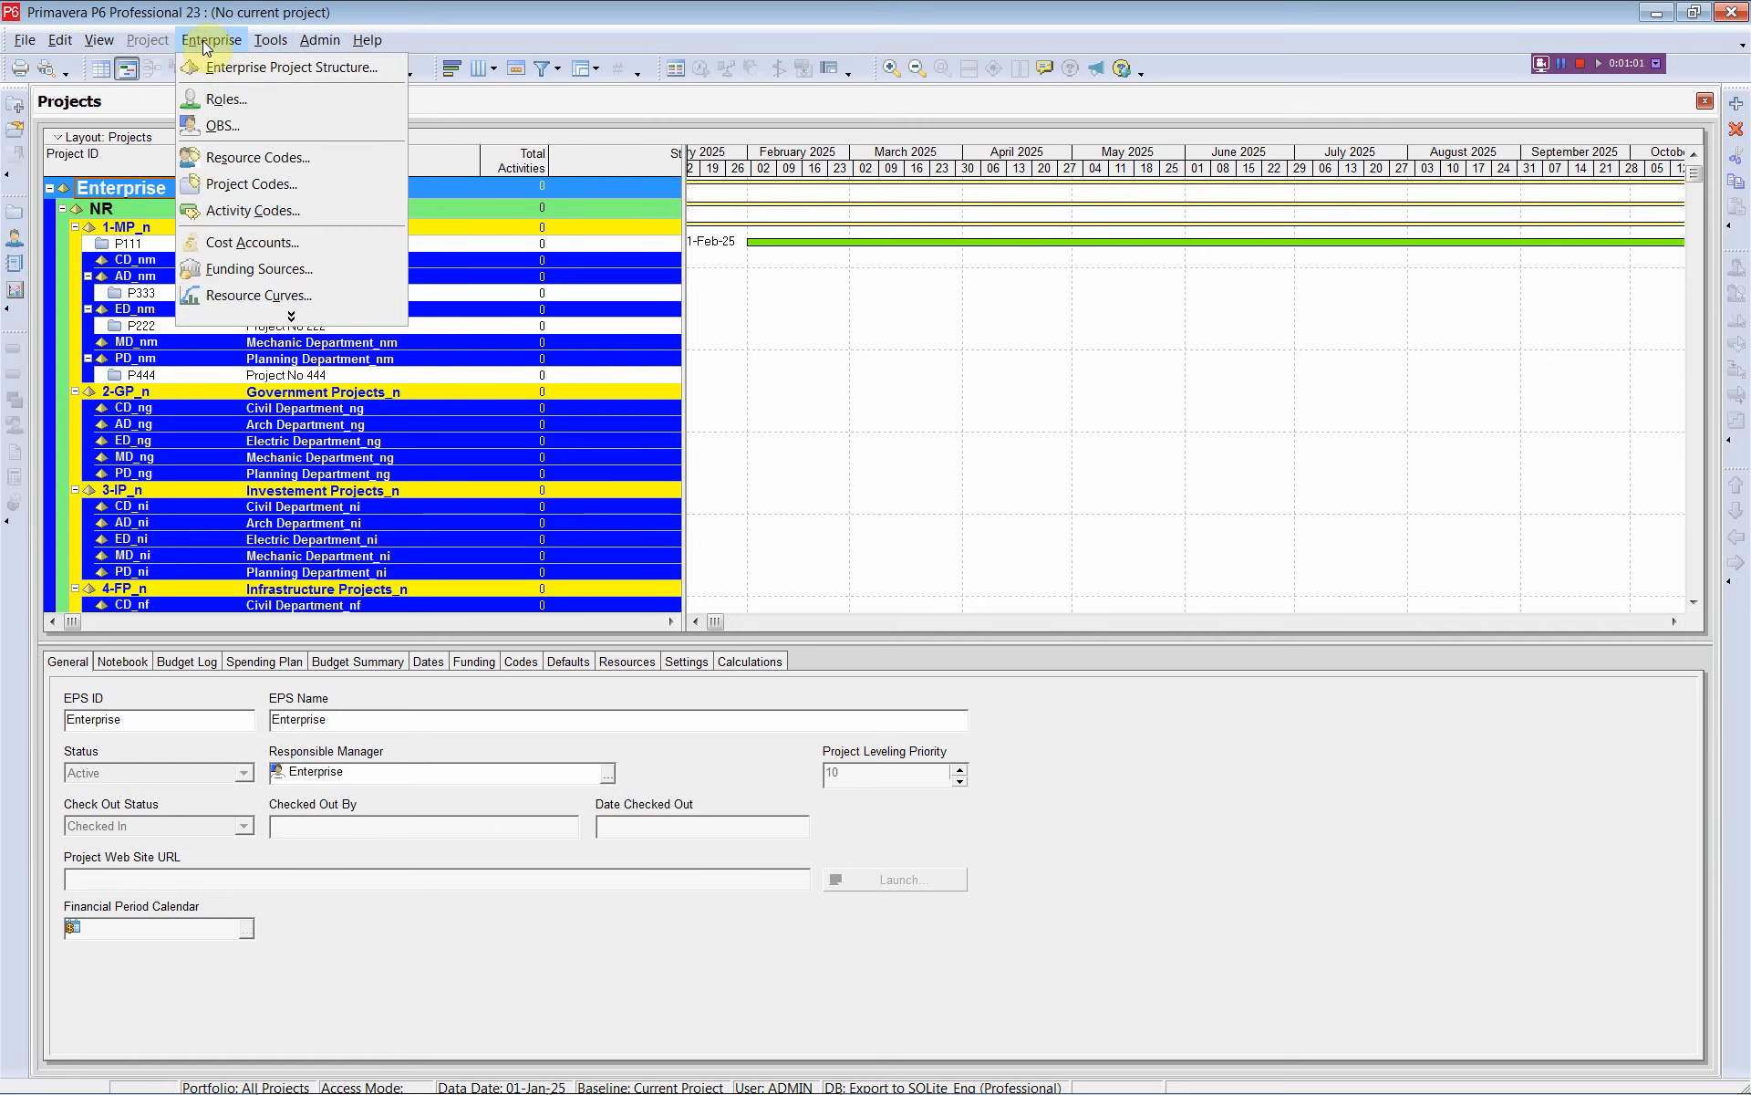
left_click(292, 294)
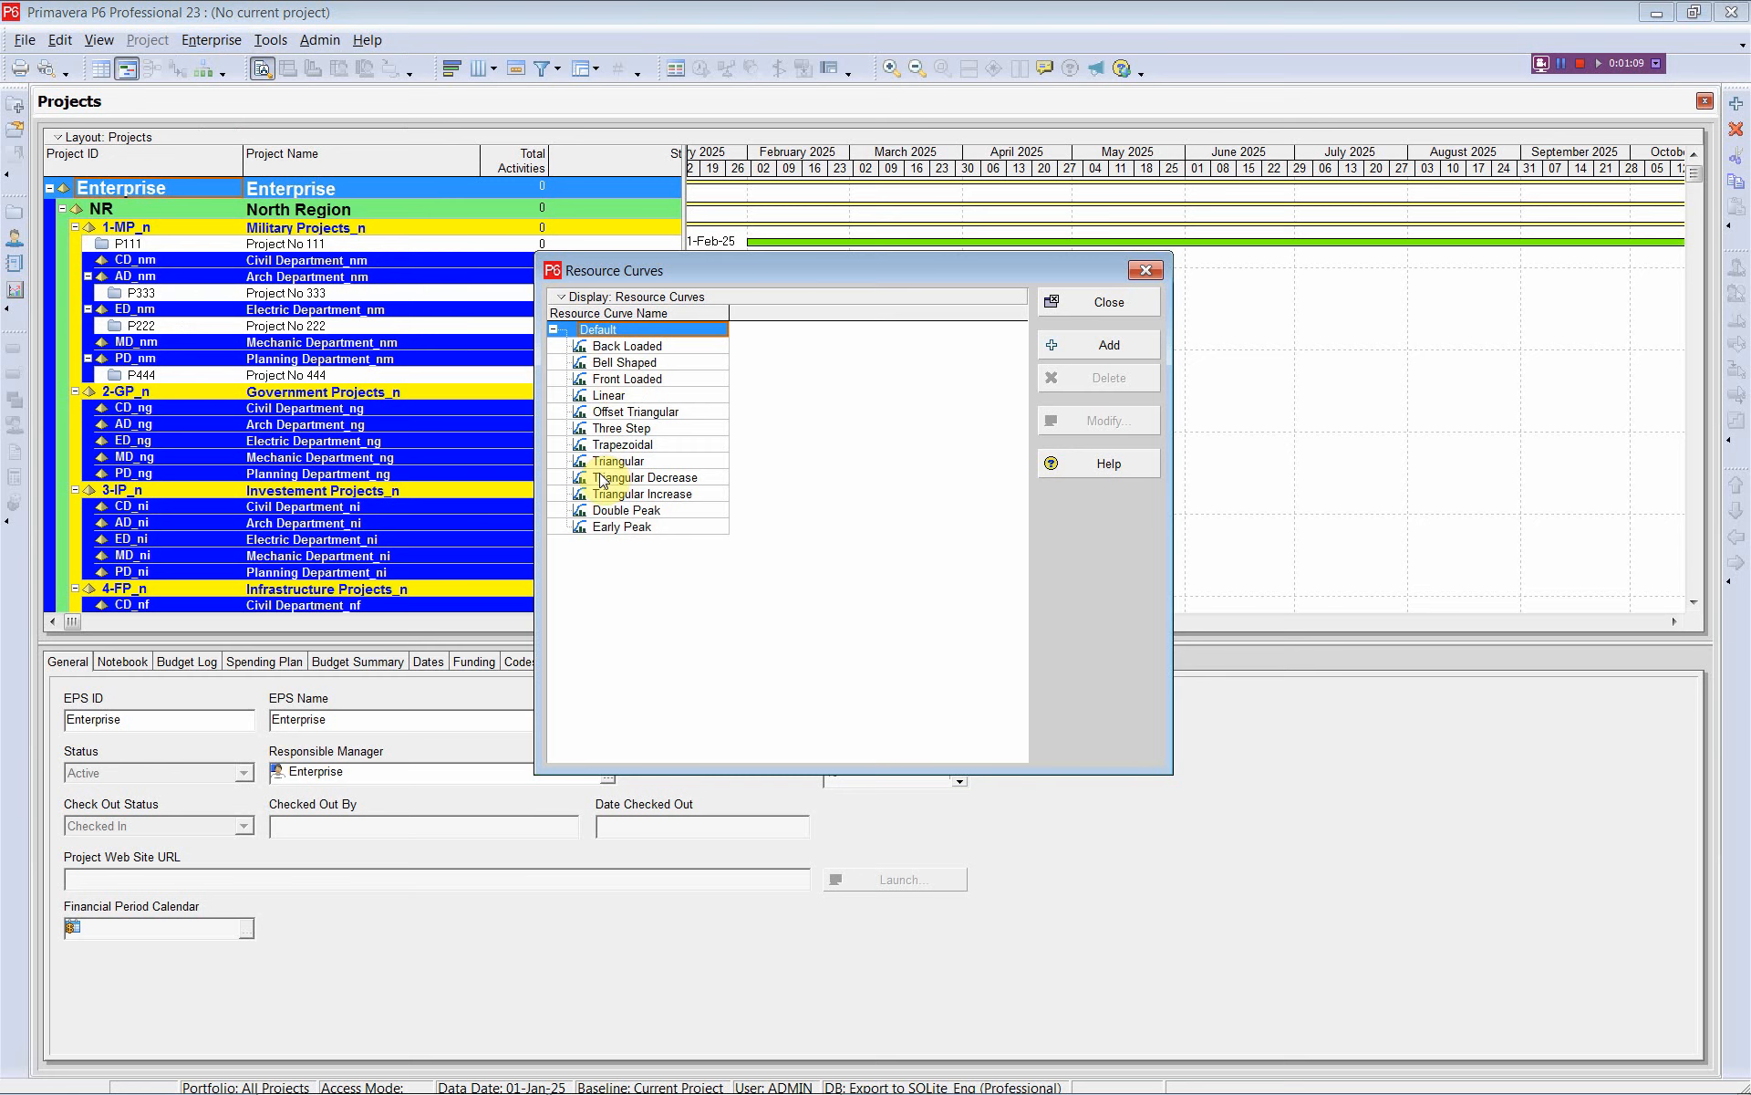
left_click(1103, 304)
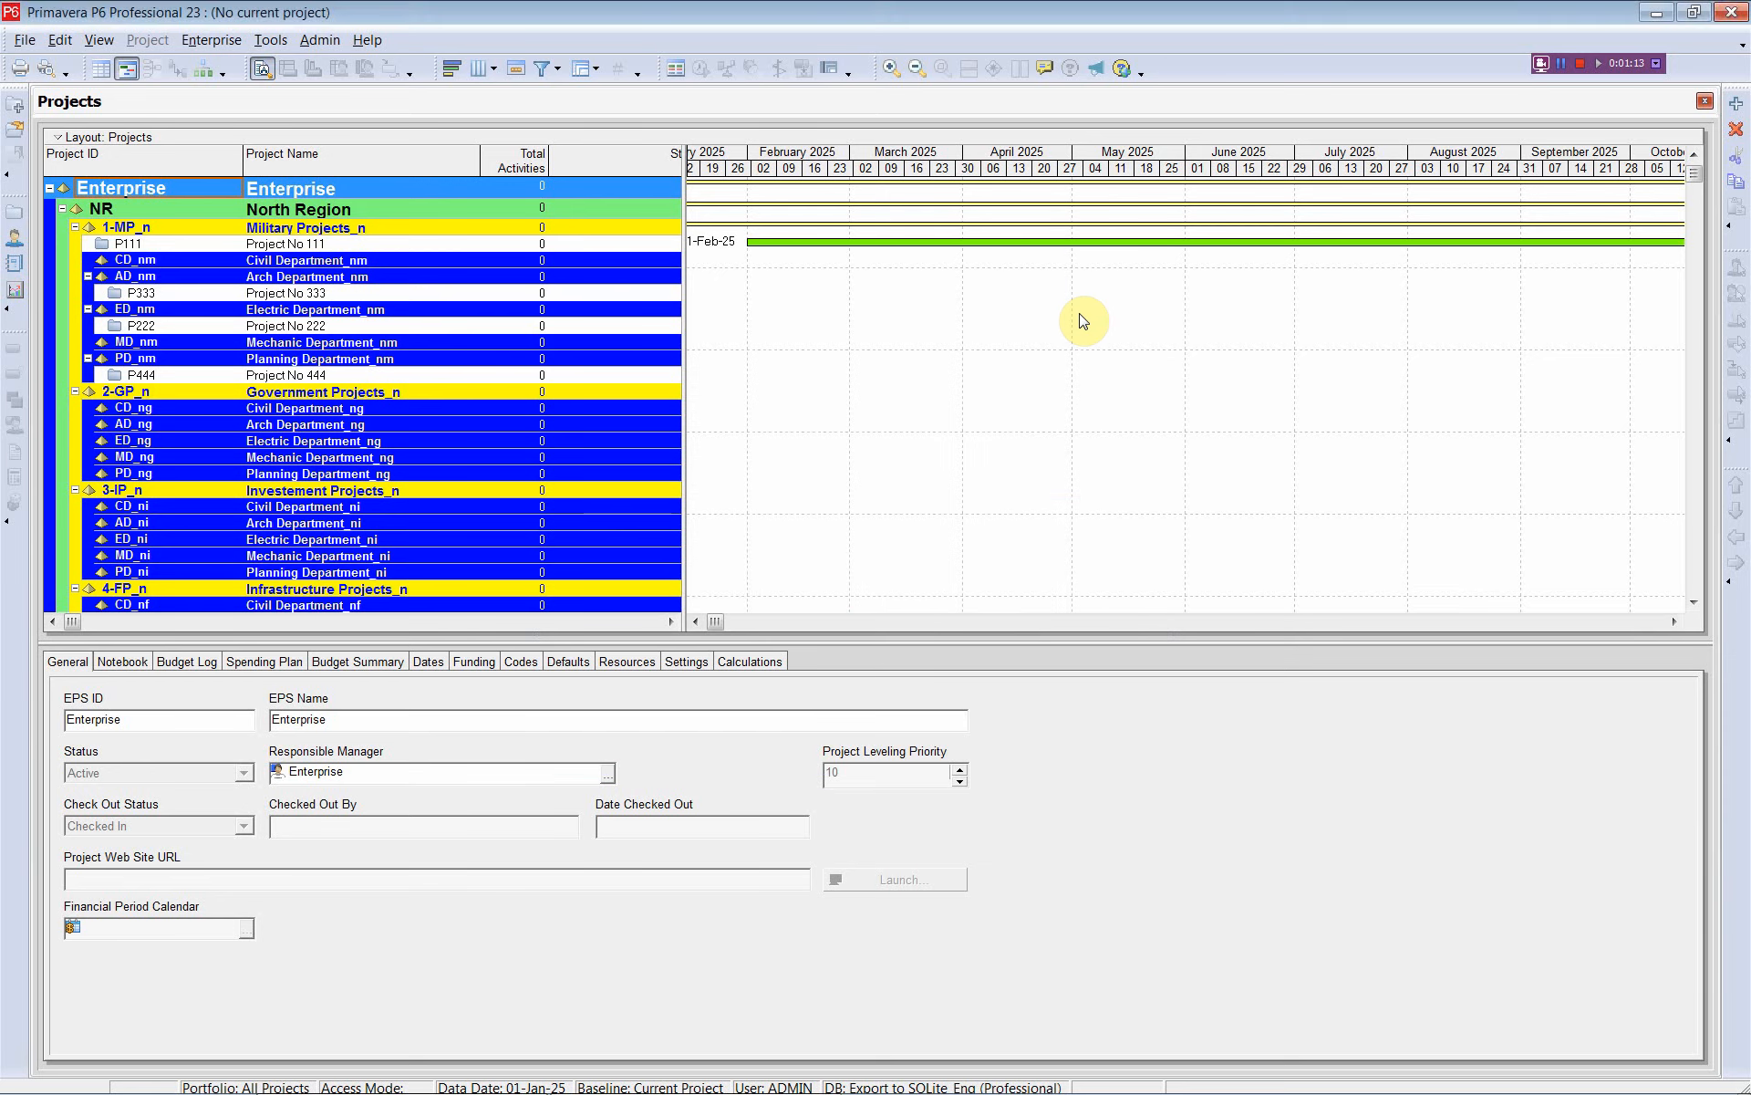
key("alt+Tab")
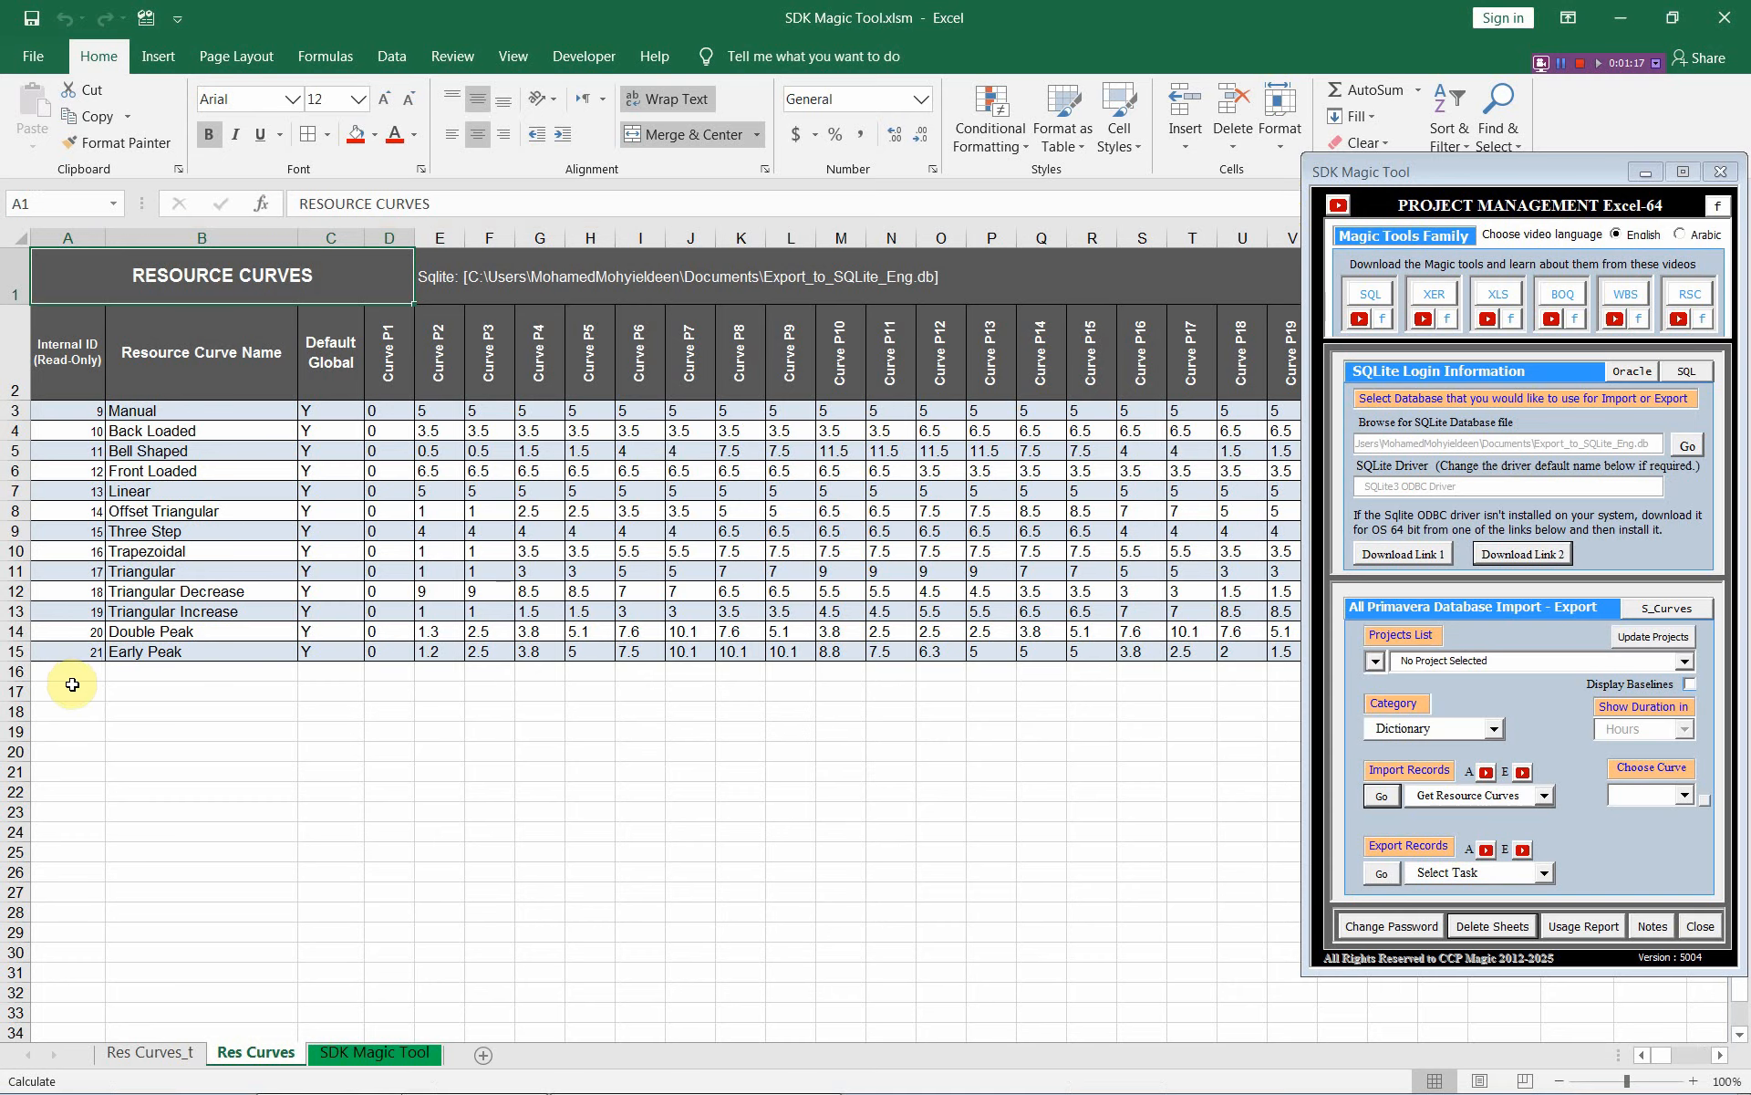
- Copy the My Curve_1, My Curve_2 and My Curve_3 rows from the Res Curves_t sheet into Res Curves at A16
left_click(72, 672)
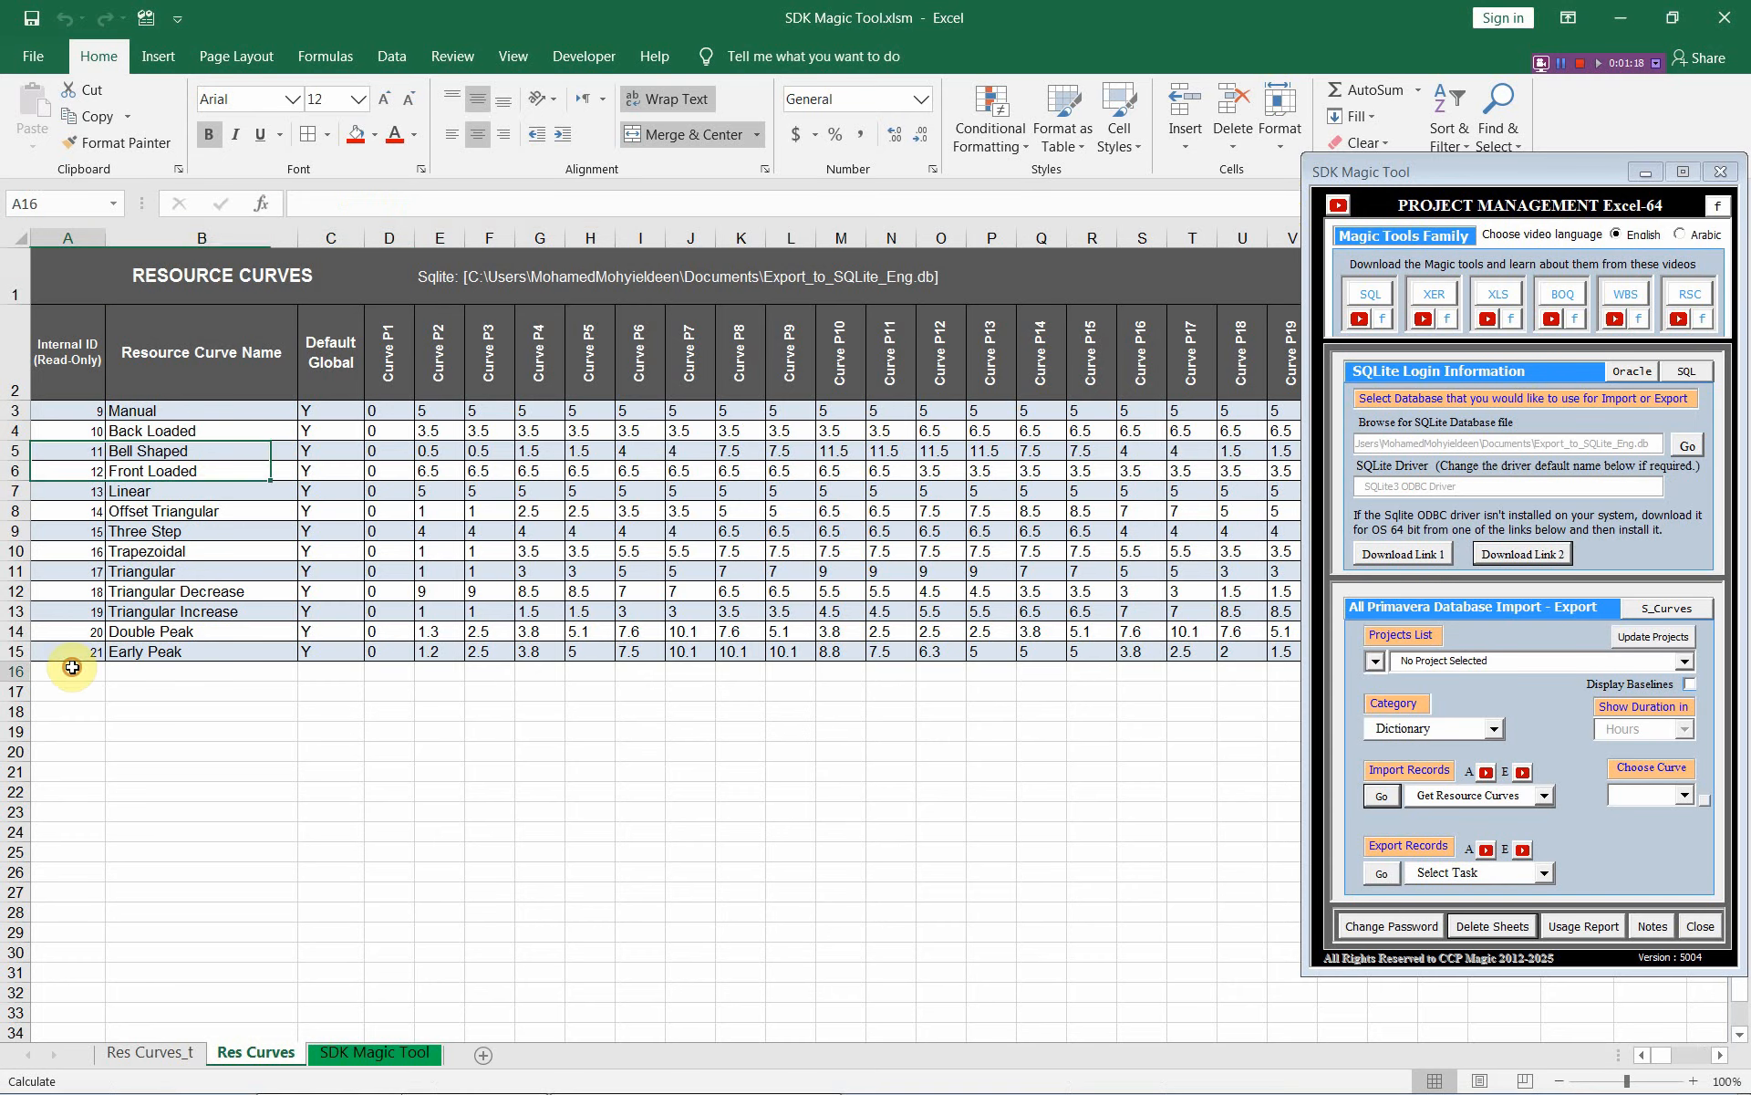
left_click(178, 1051)
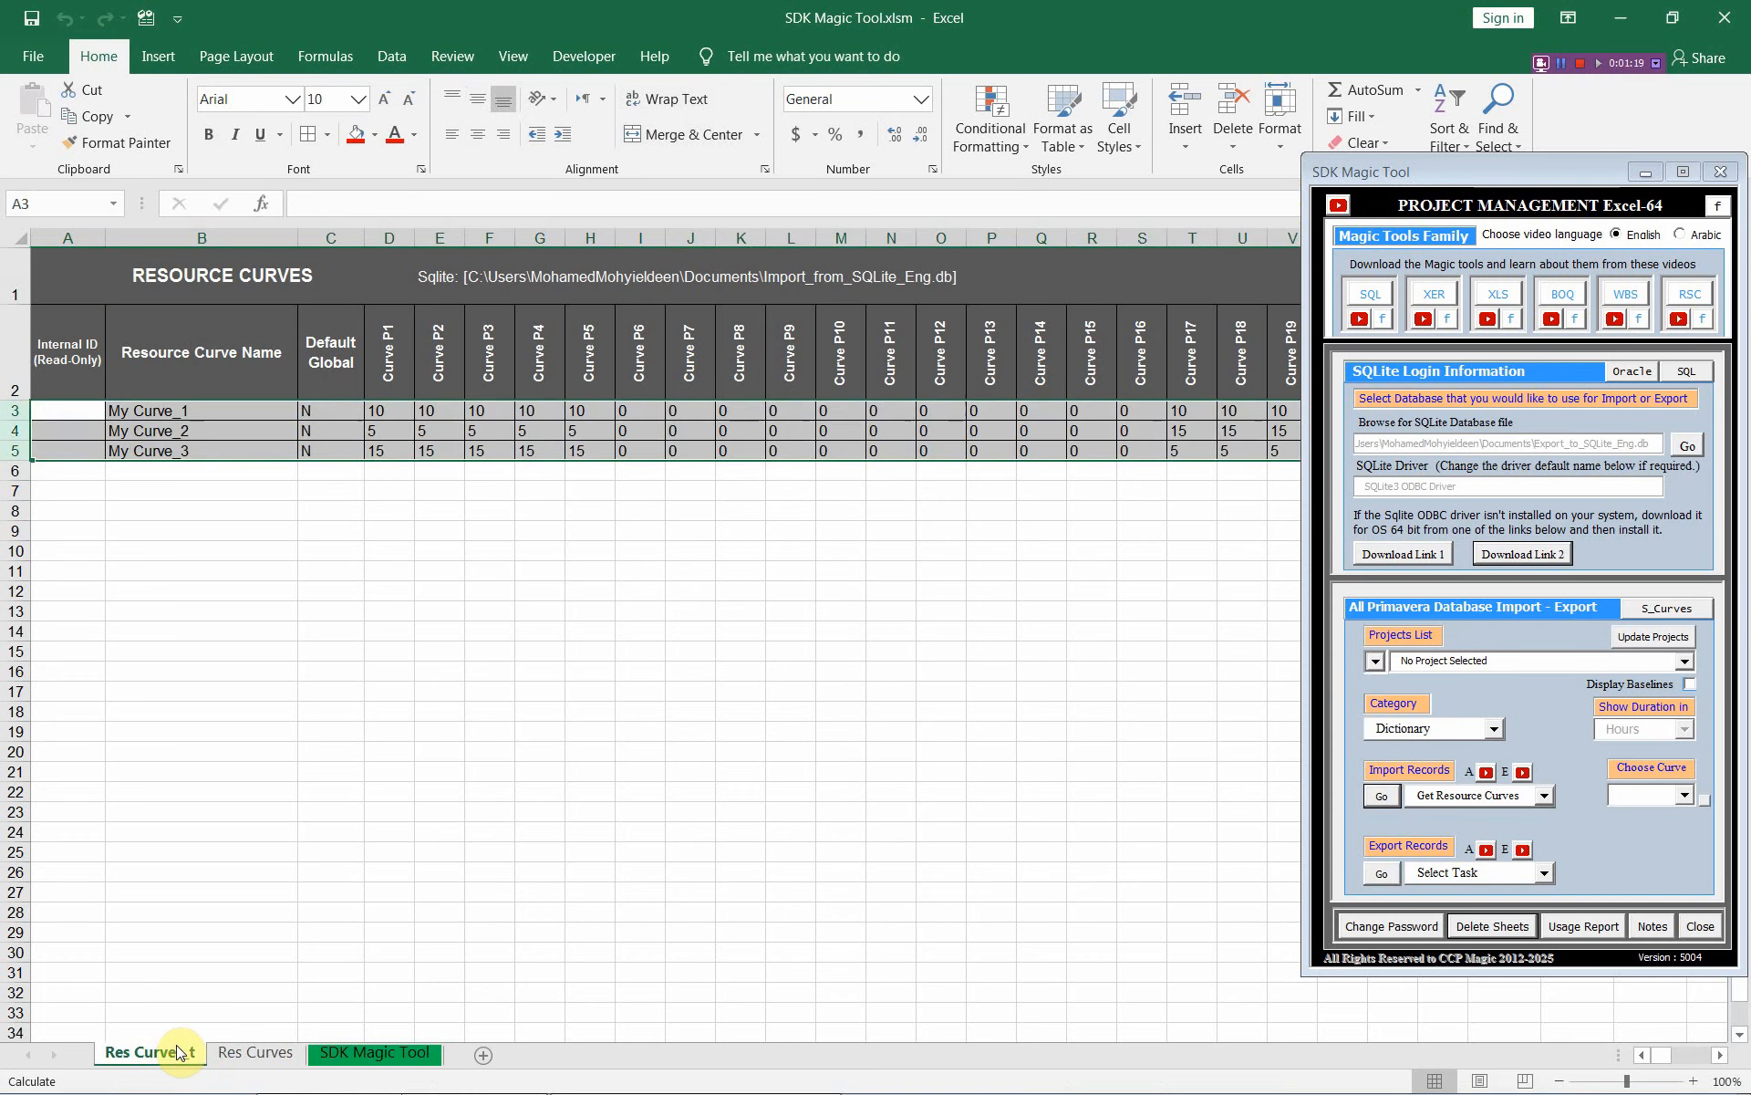
right_click(56, 413)
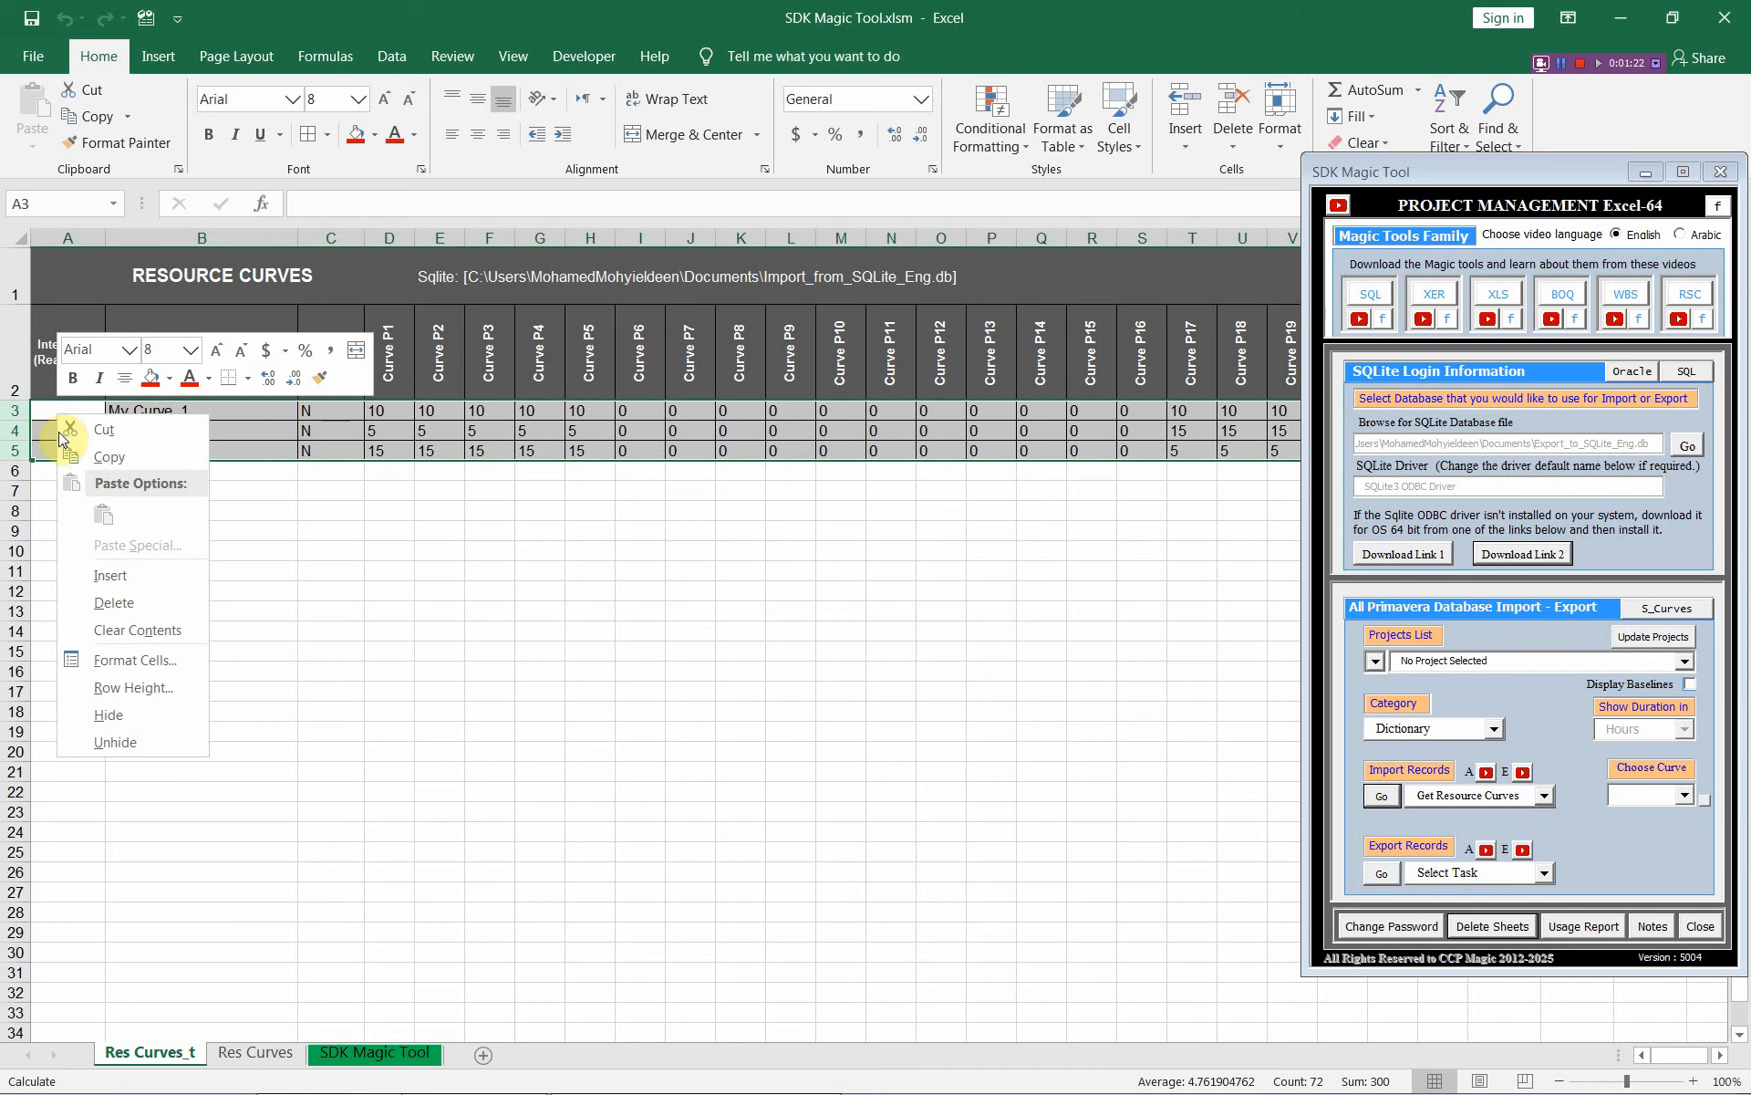
left_click(114, 455)
left_click(245, 1052)
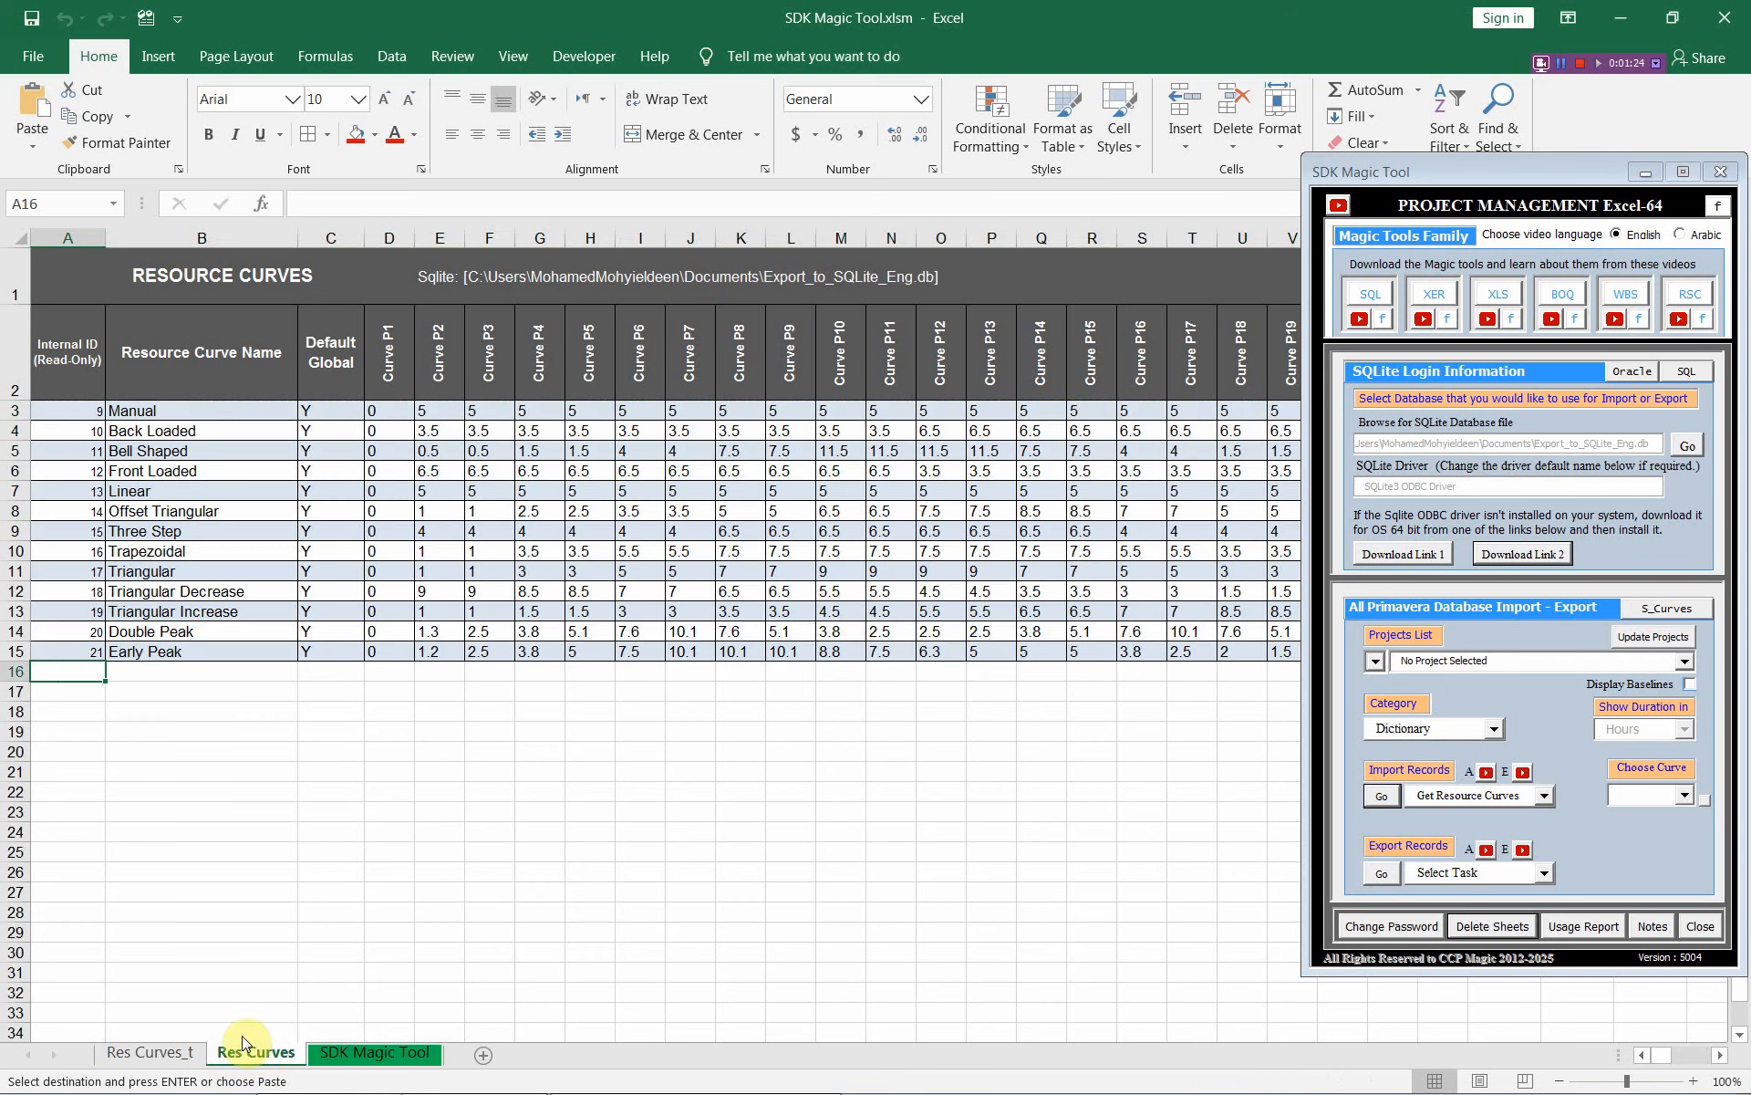
right_click(60, 672)
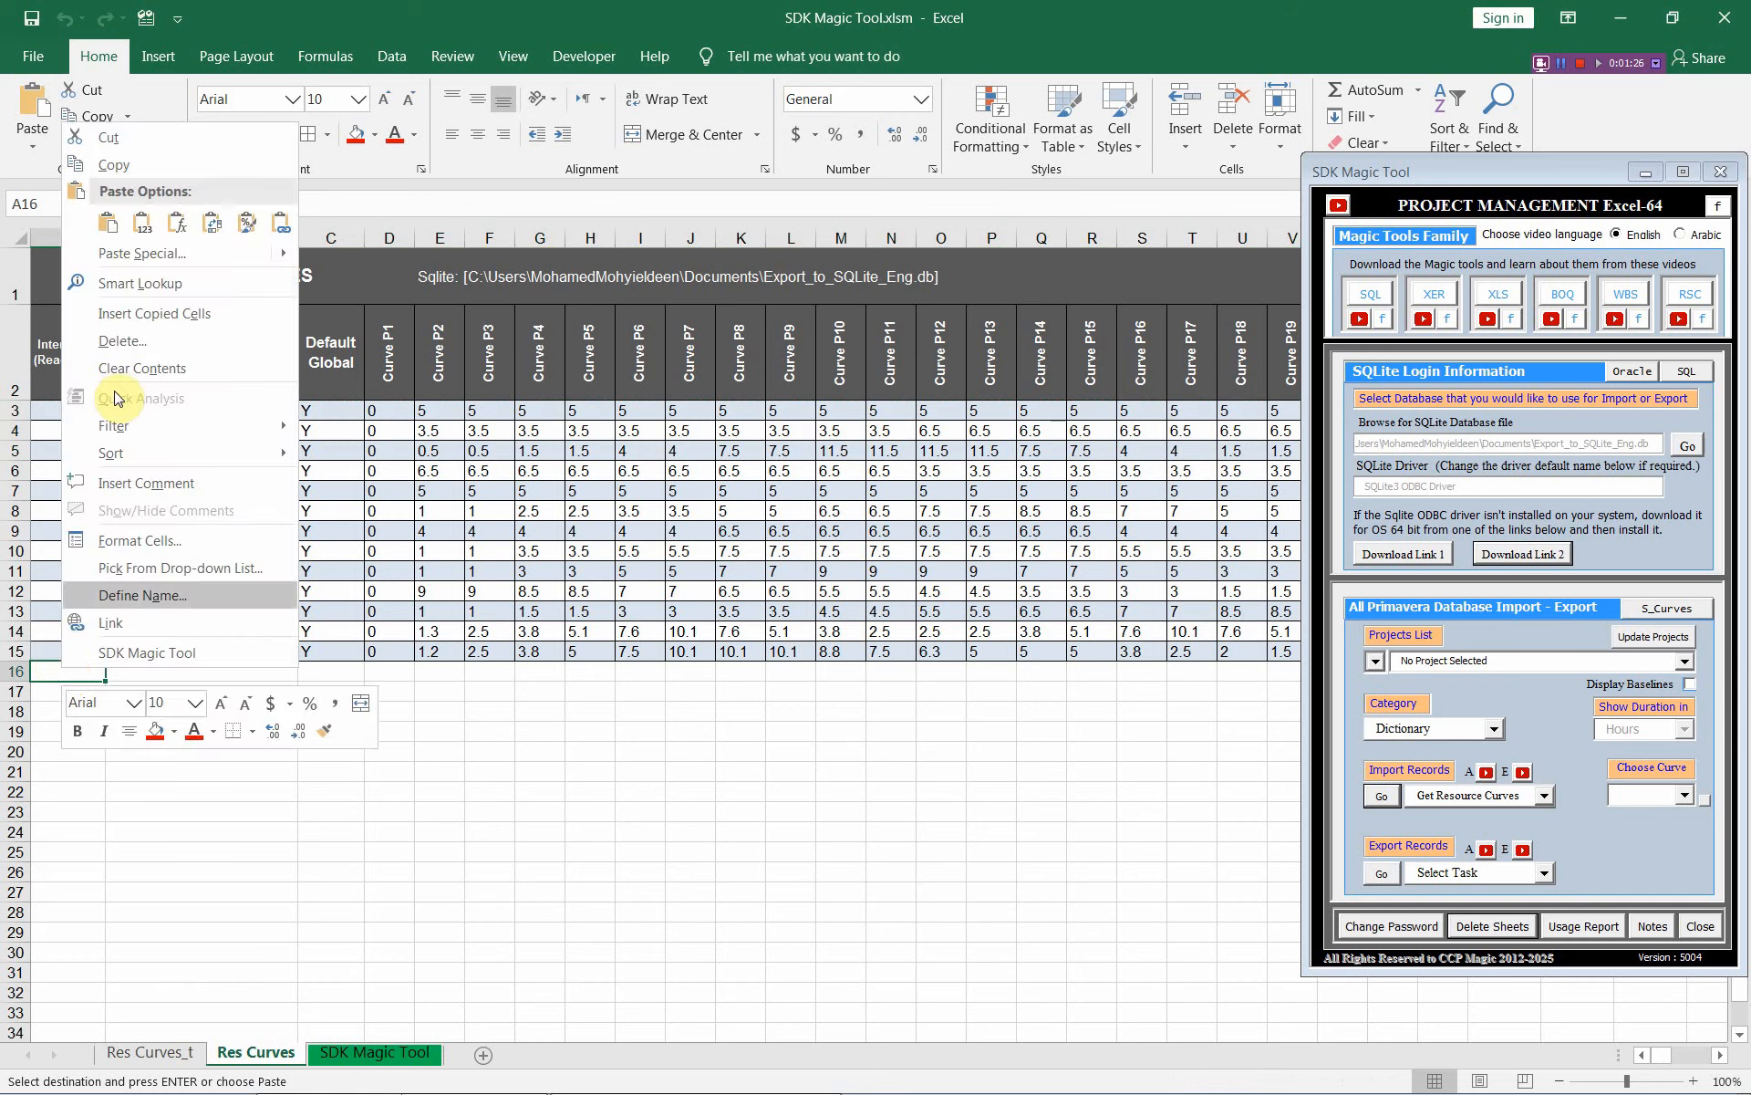
left_click(109, 224)
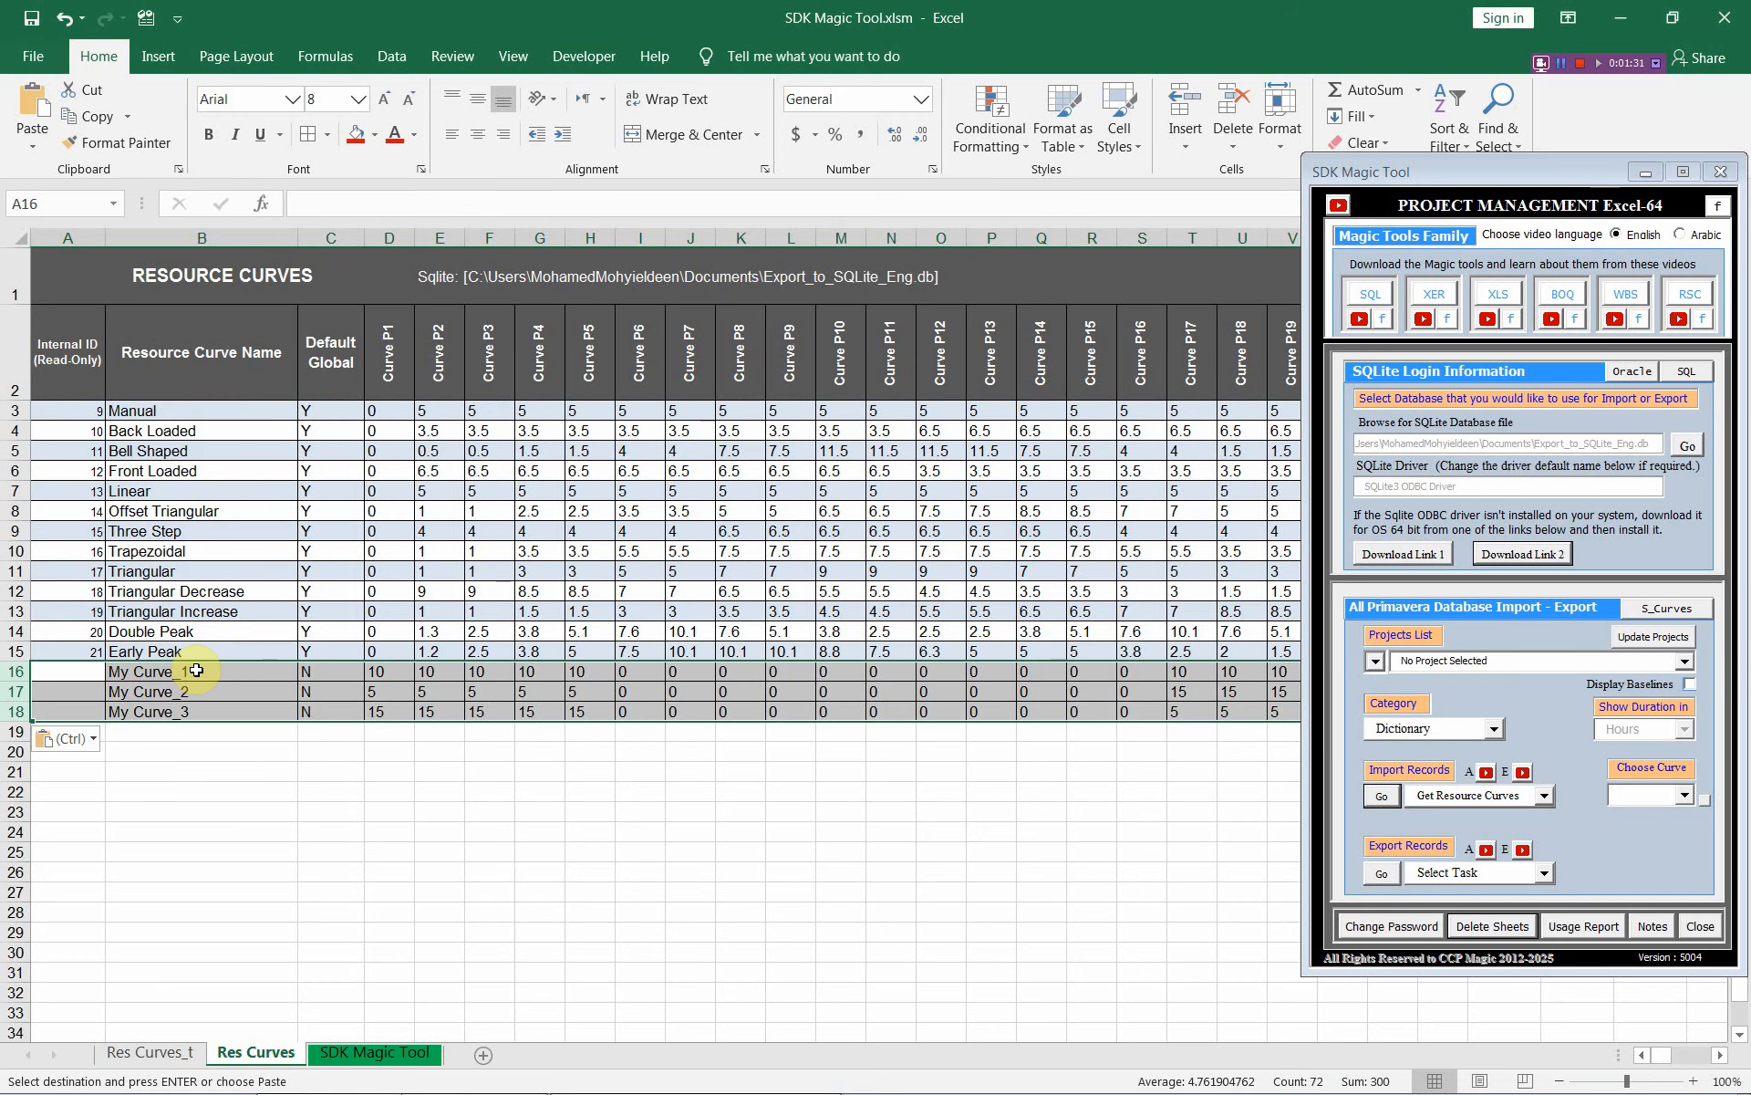
left_click(87, 673)
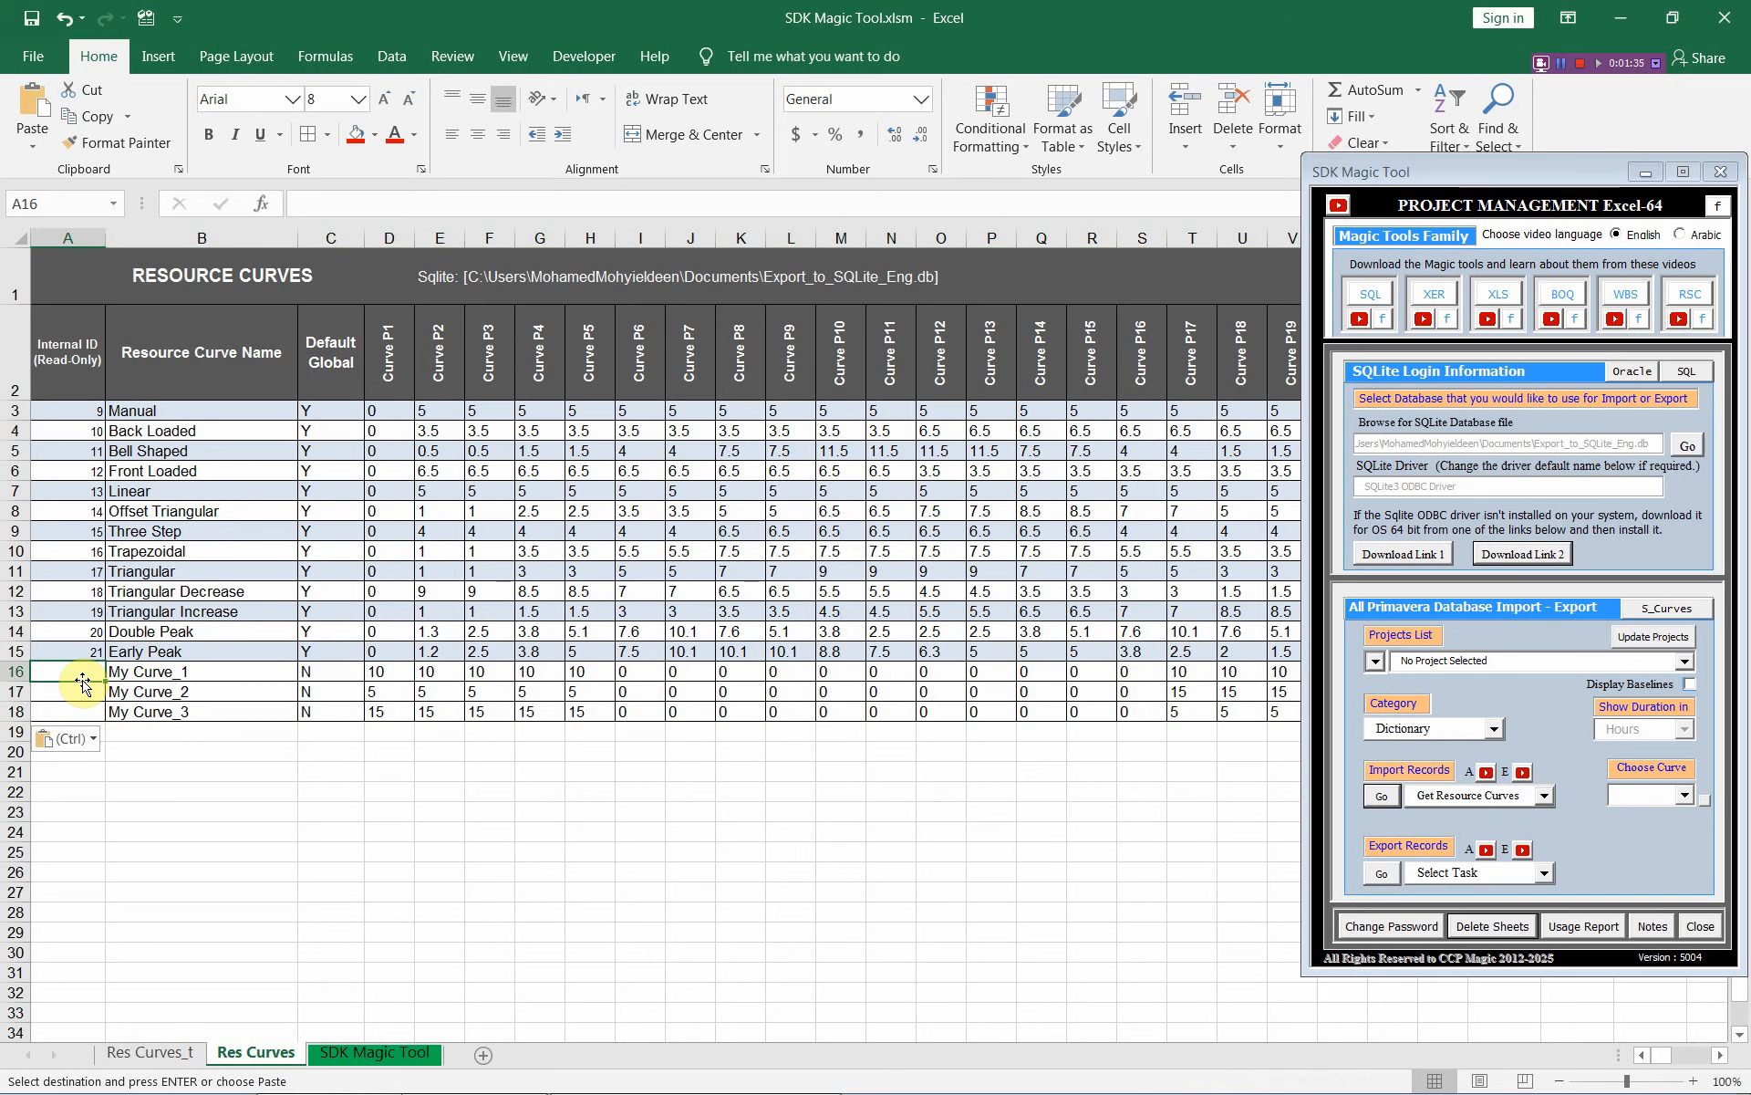
left_click_drag(83, 676, 82, 707)
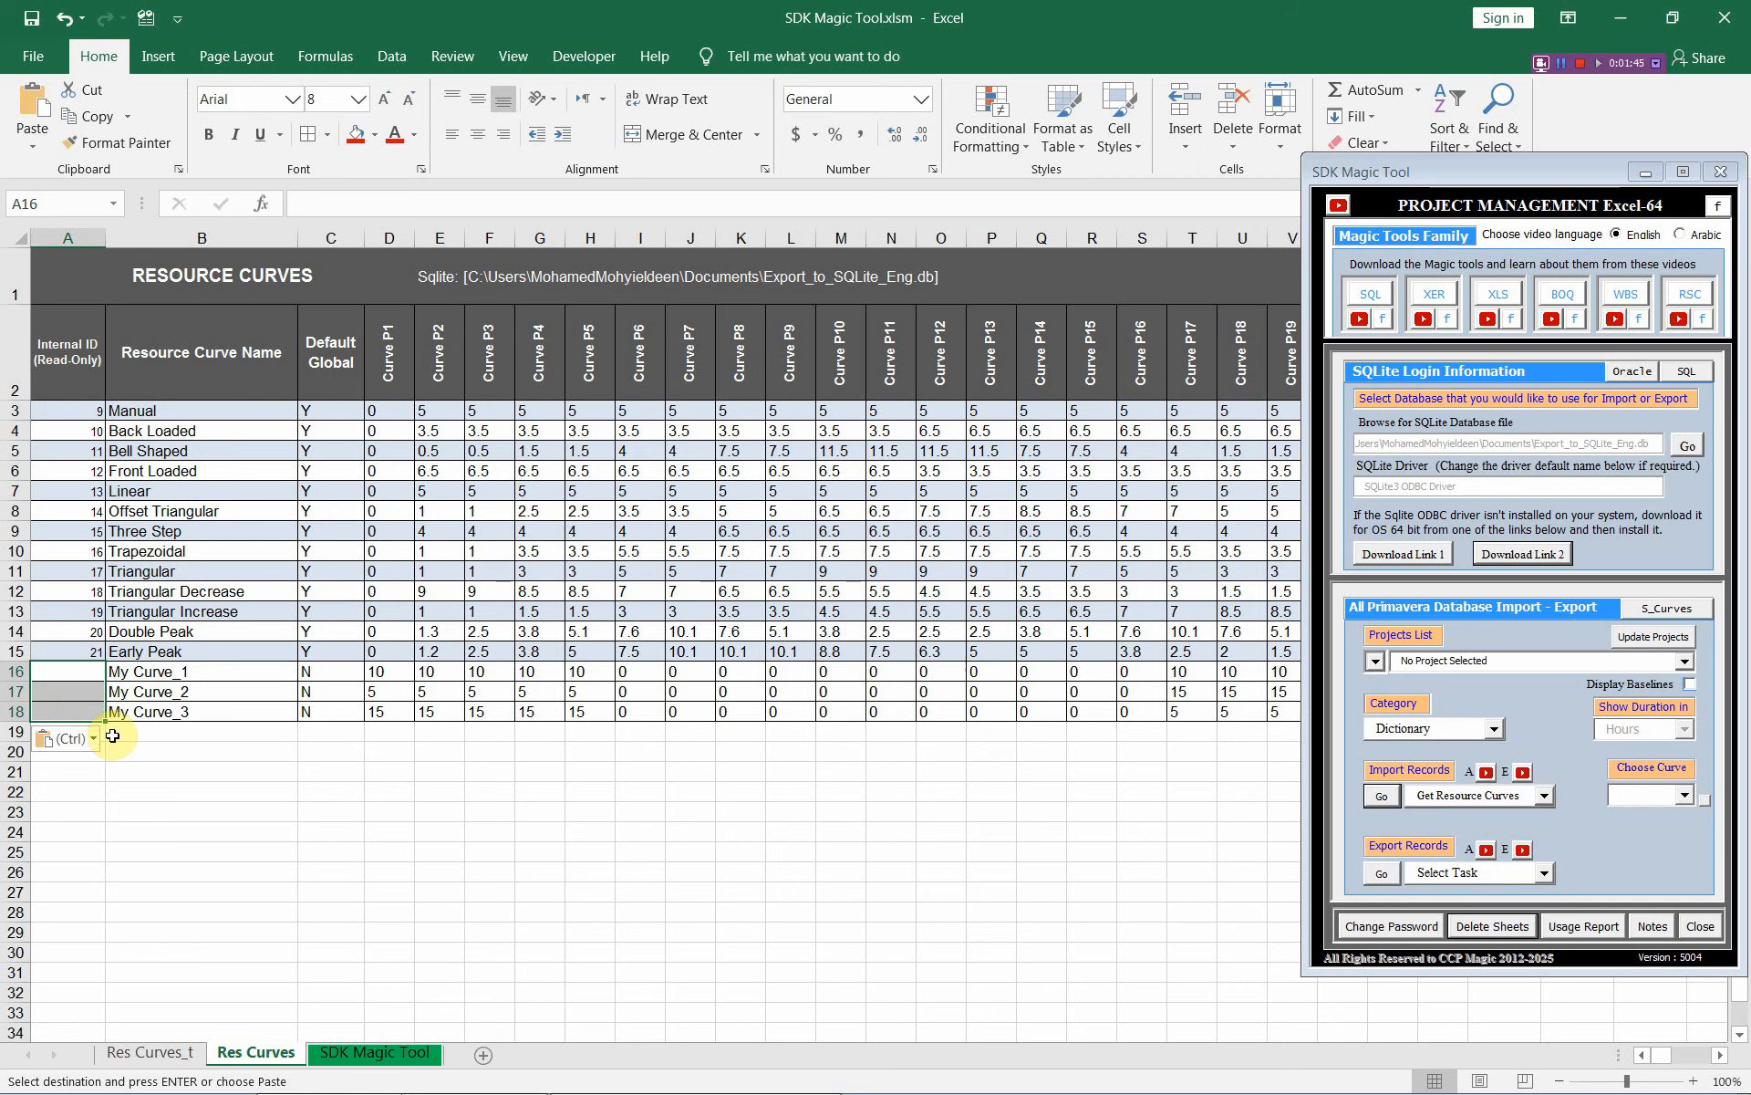
- Chart the Front Loaded curve to view its distribution, and delete the chart
left_click(1683, 797)
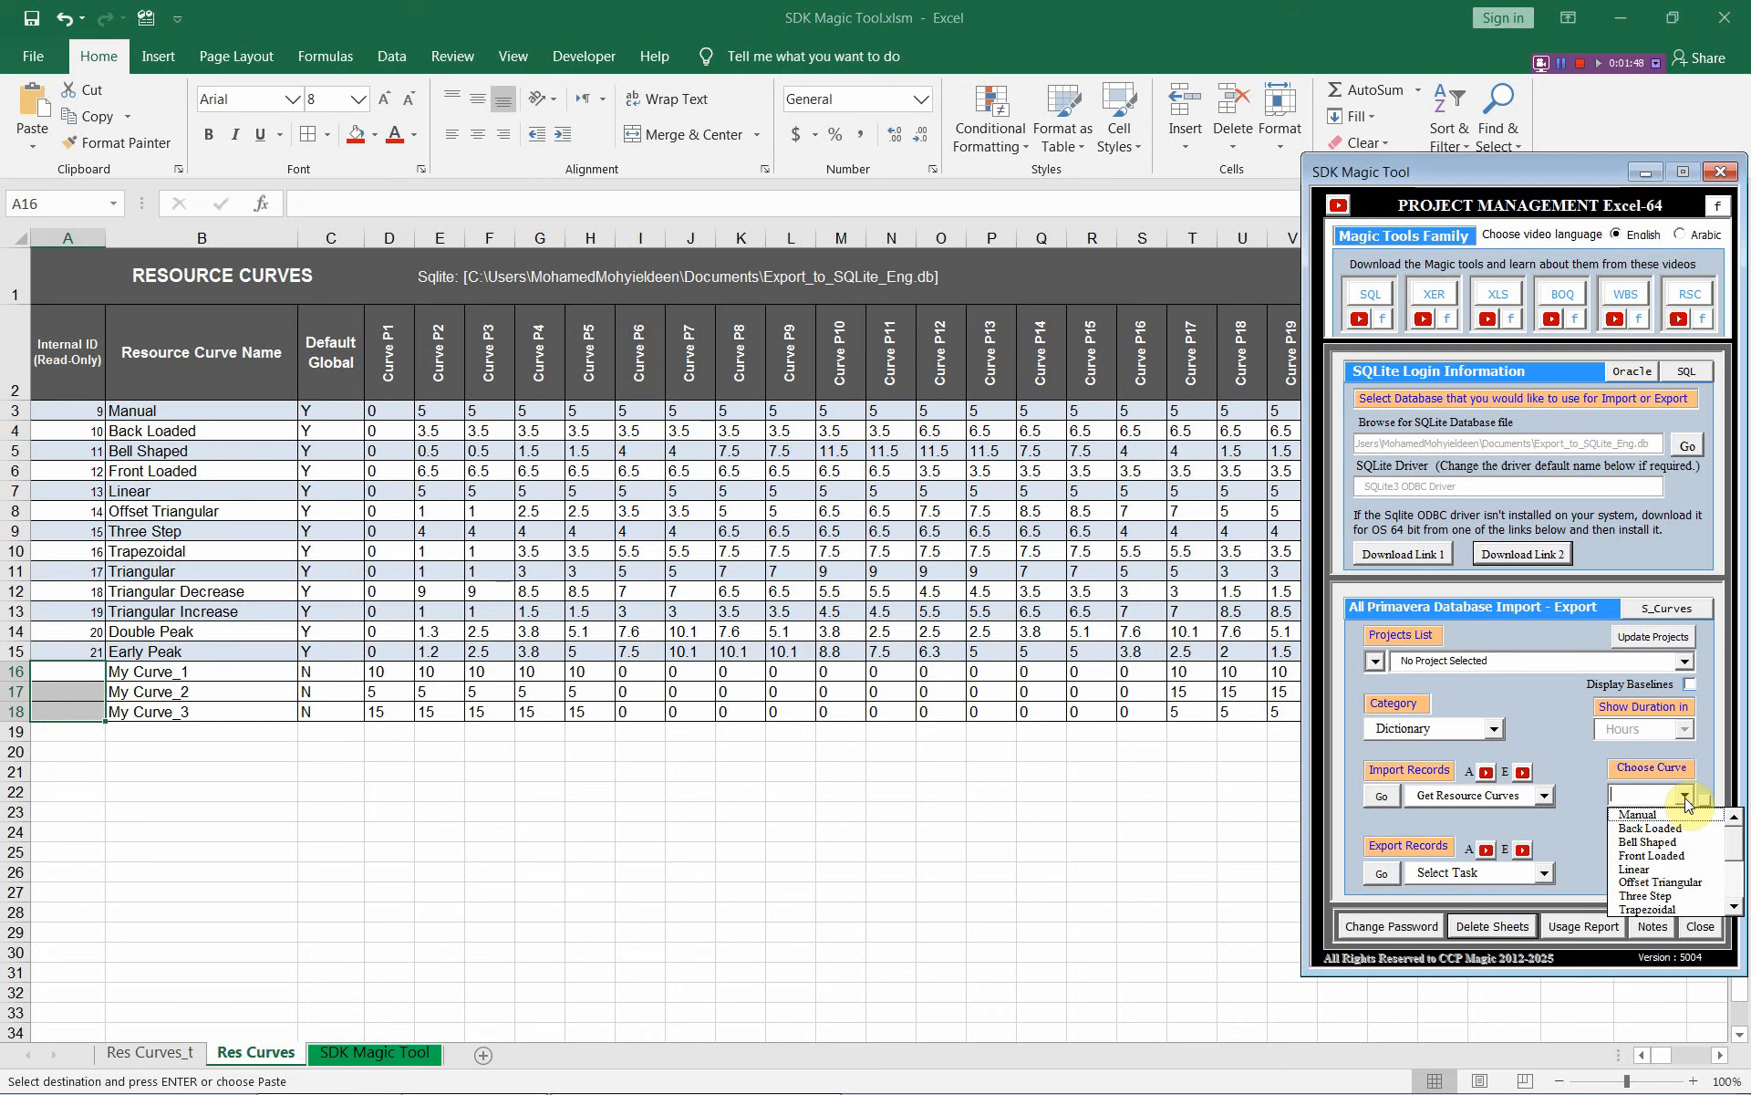
left_click(1653, 857)
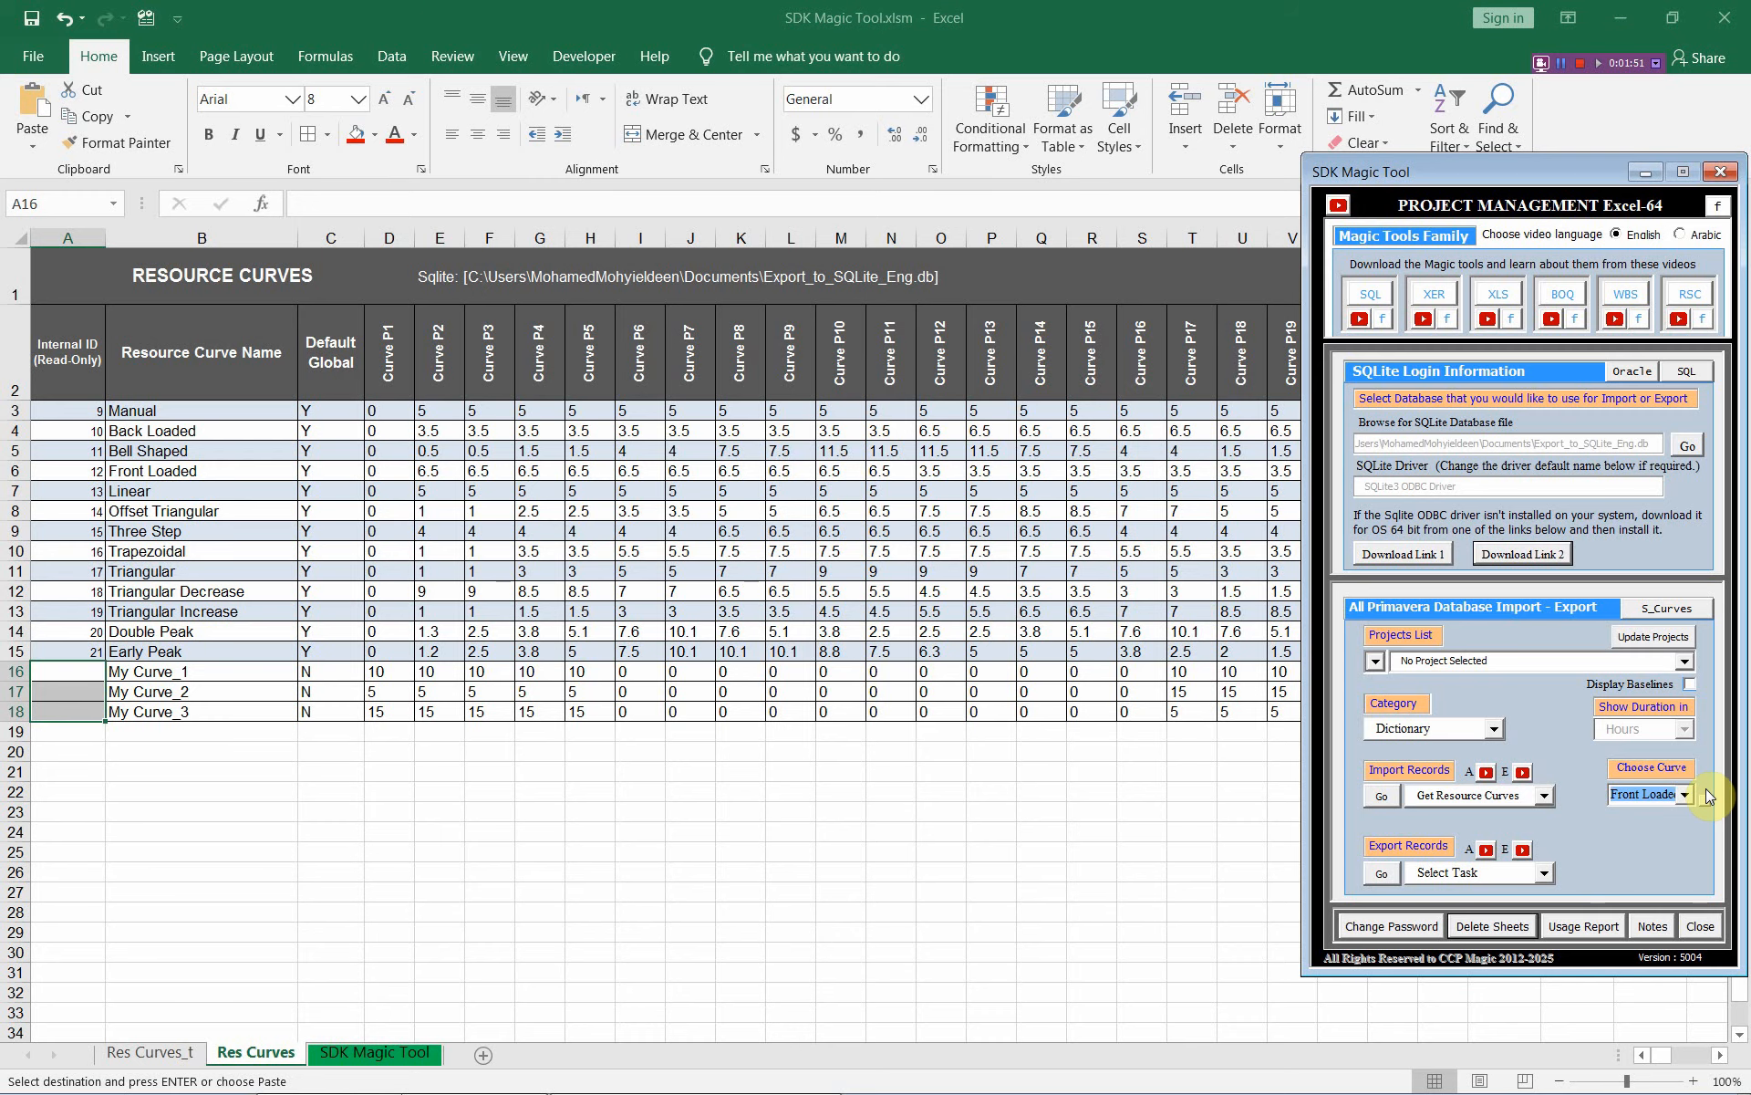
left_click(1703, 799)
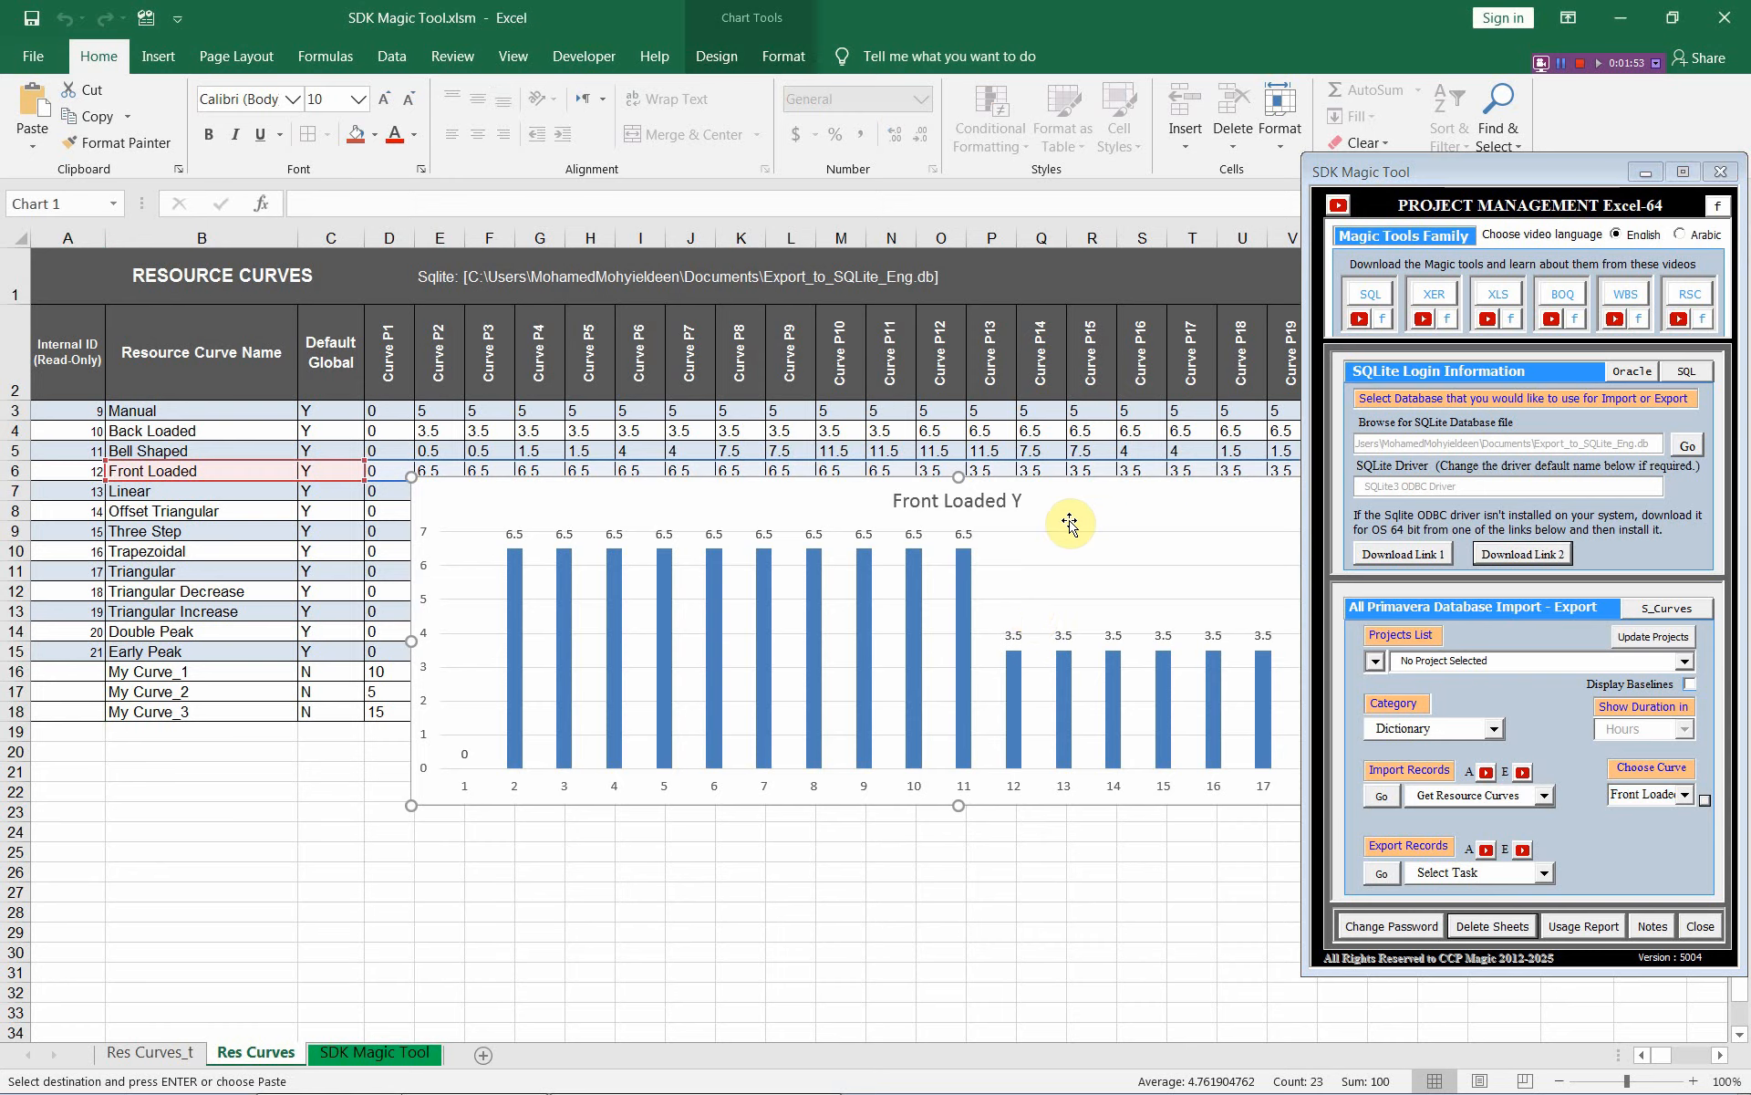
left_click_drag(1069, 523, 867, 509)
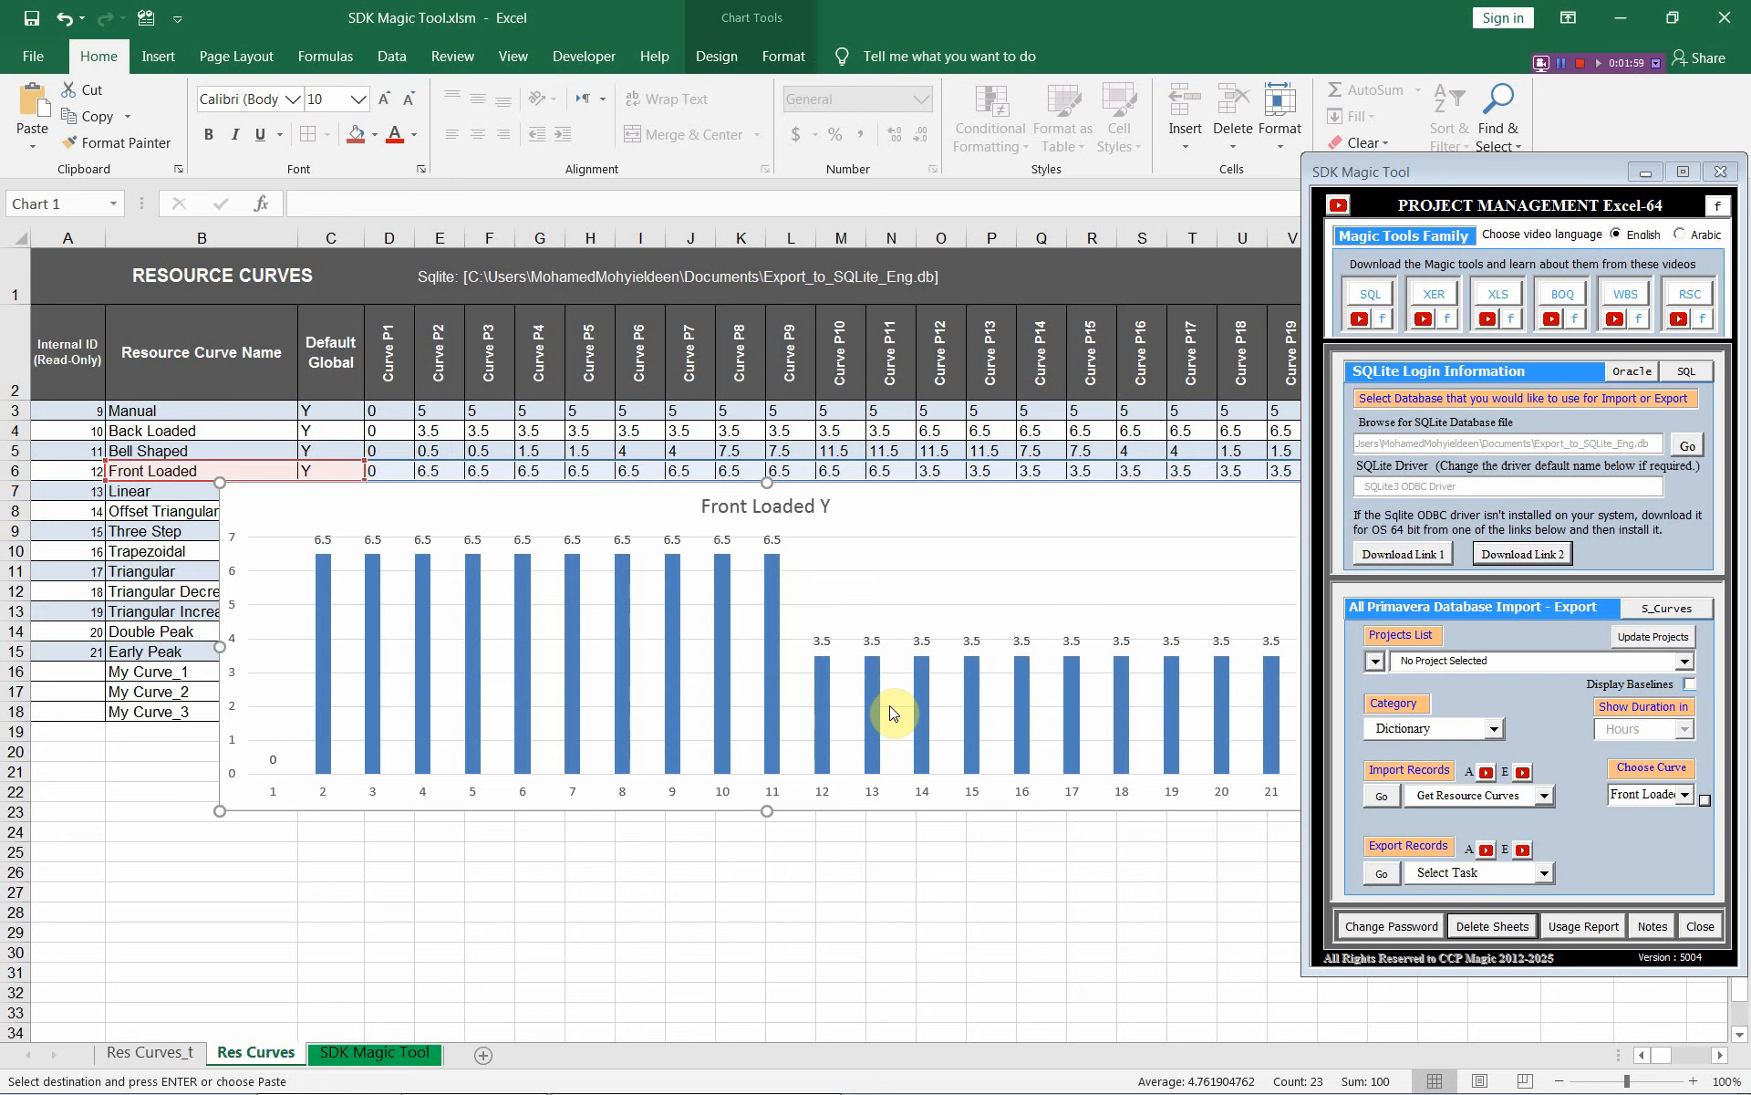
key("Delete")
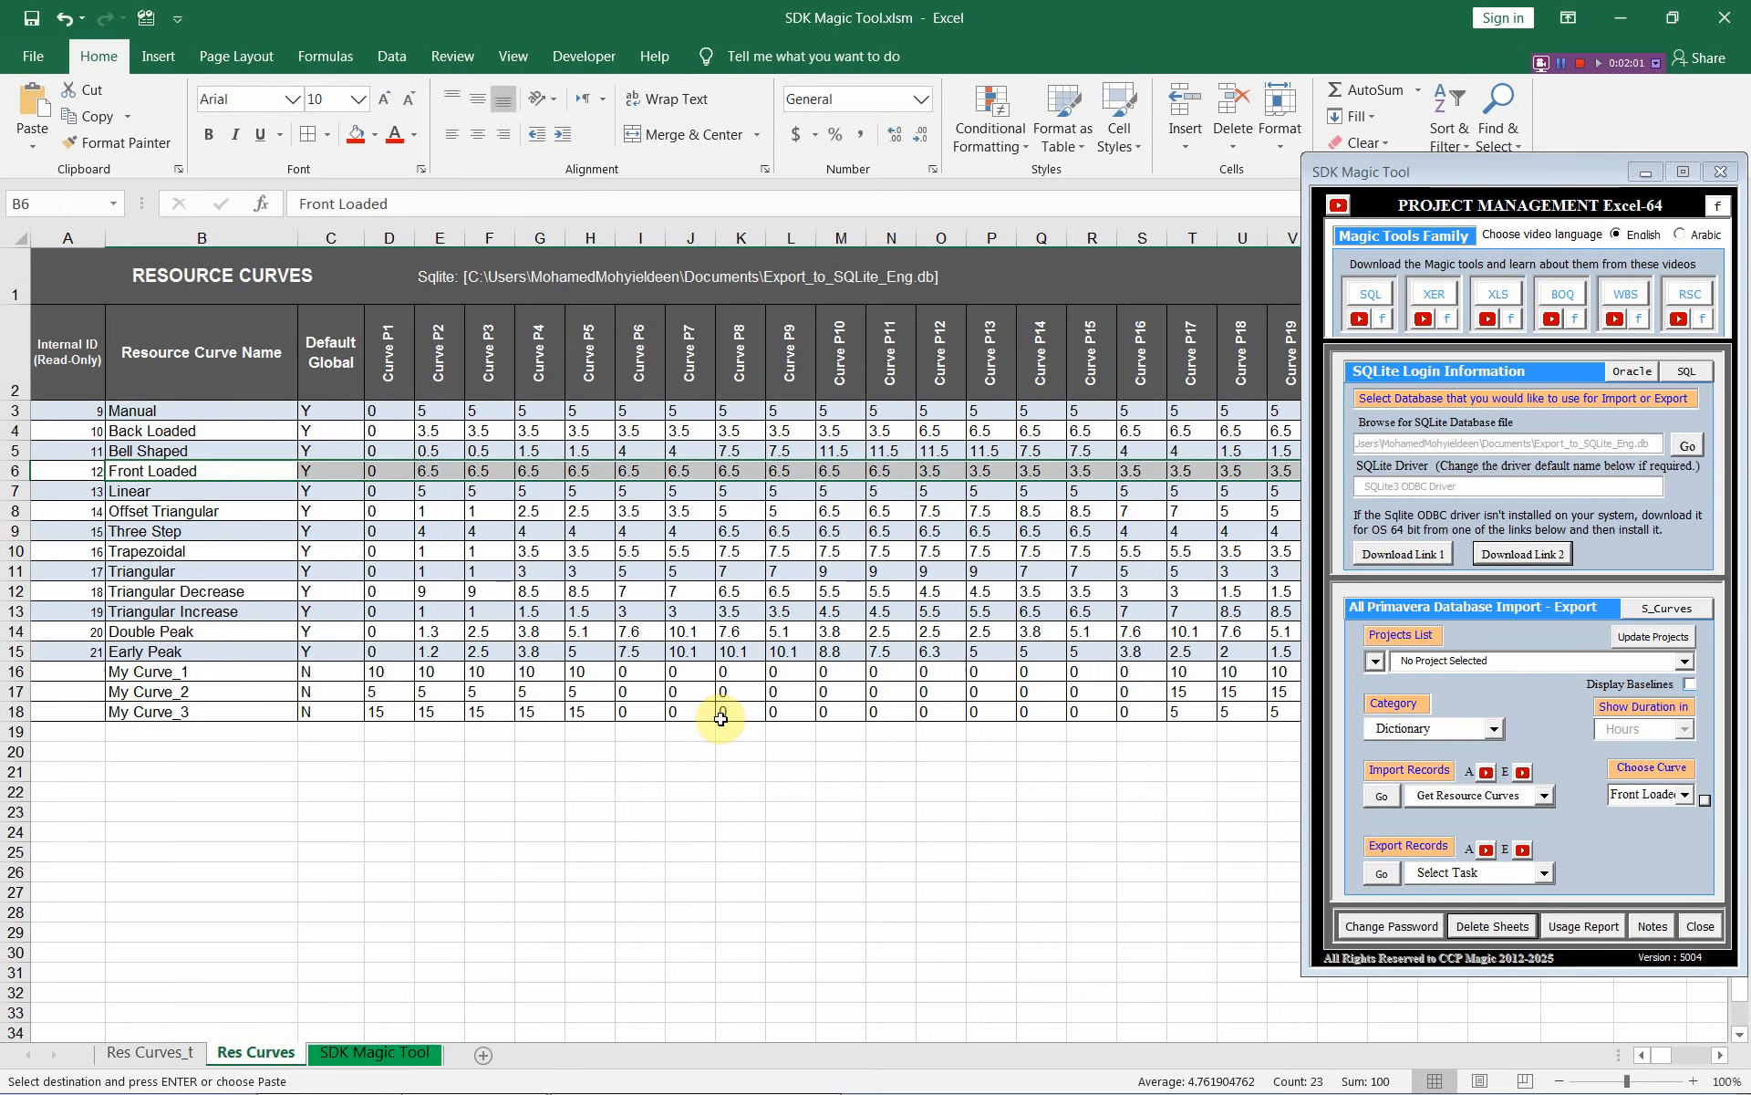
- Export the My Curve rows to the SQLite database with the Set Resource Curves task
left_click_drag(256, 672, 256, 717)
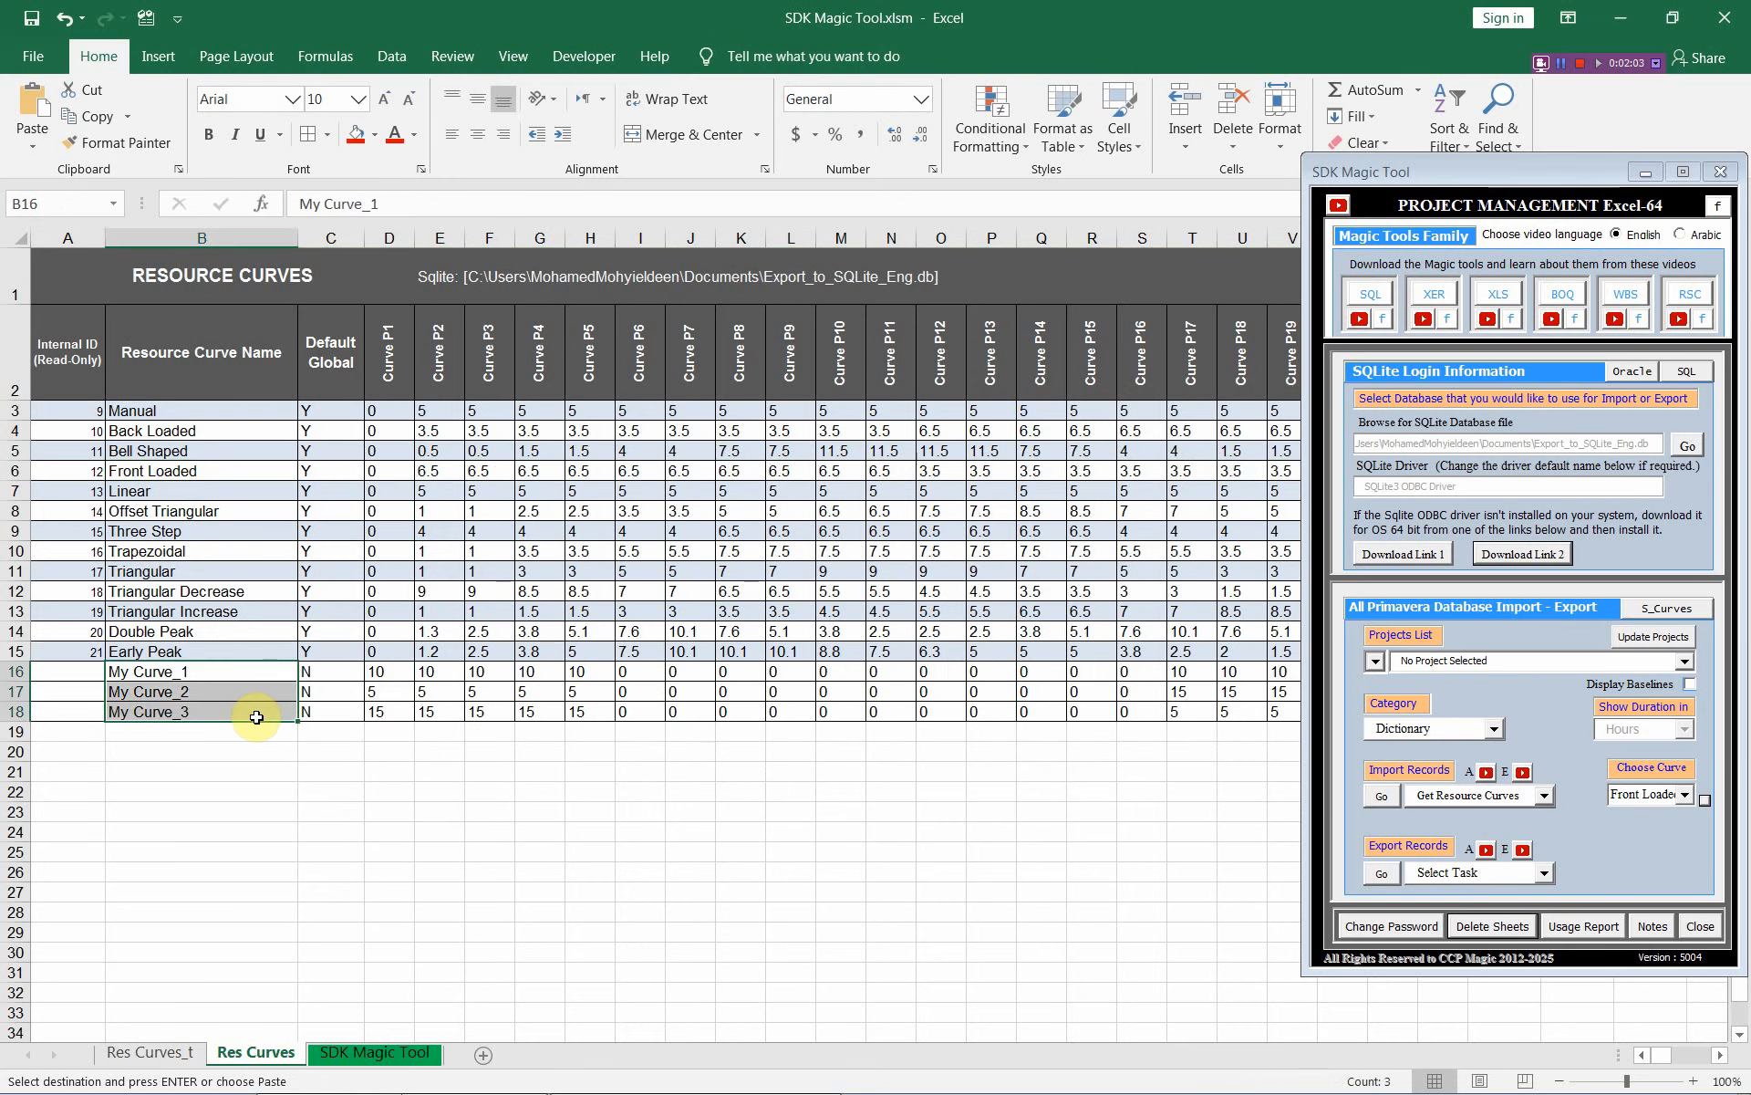
left_click(1547, 872)
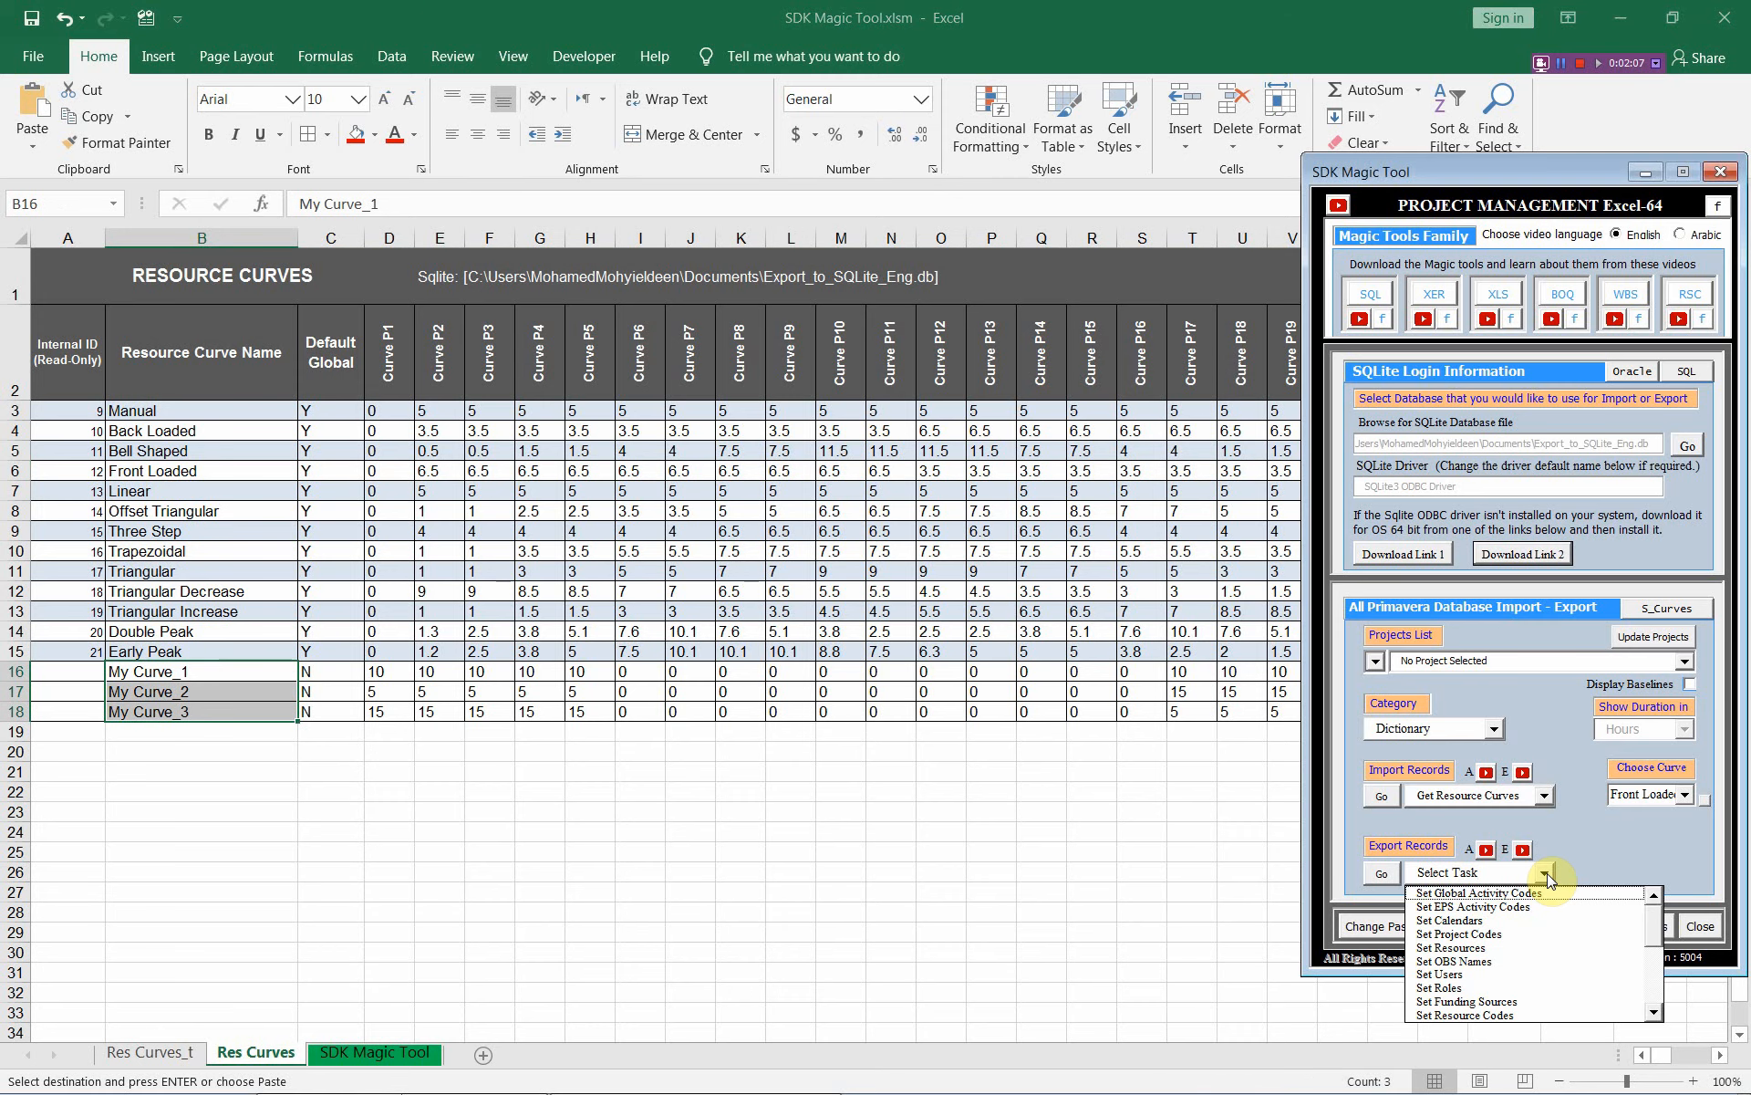
left_click(1654, 1011)
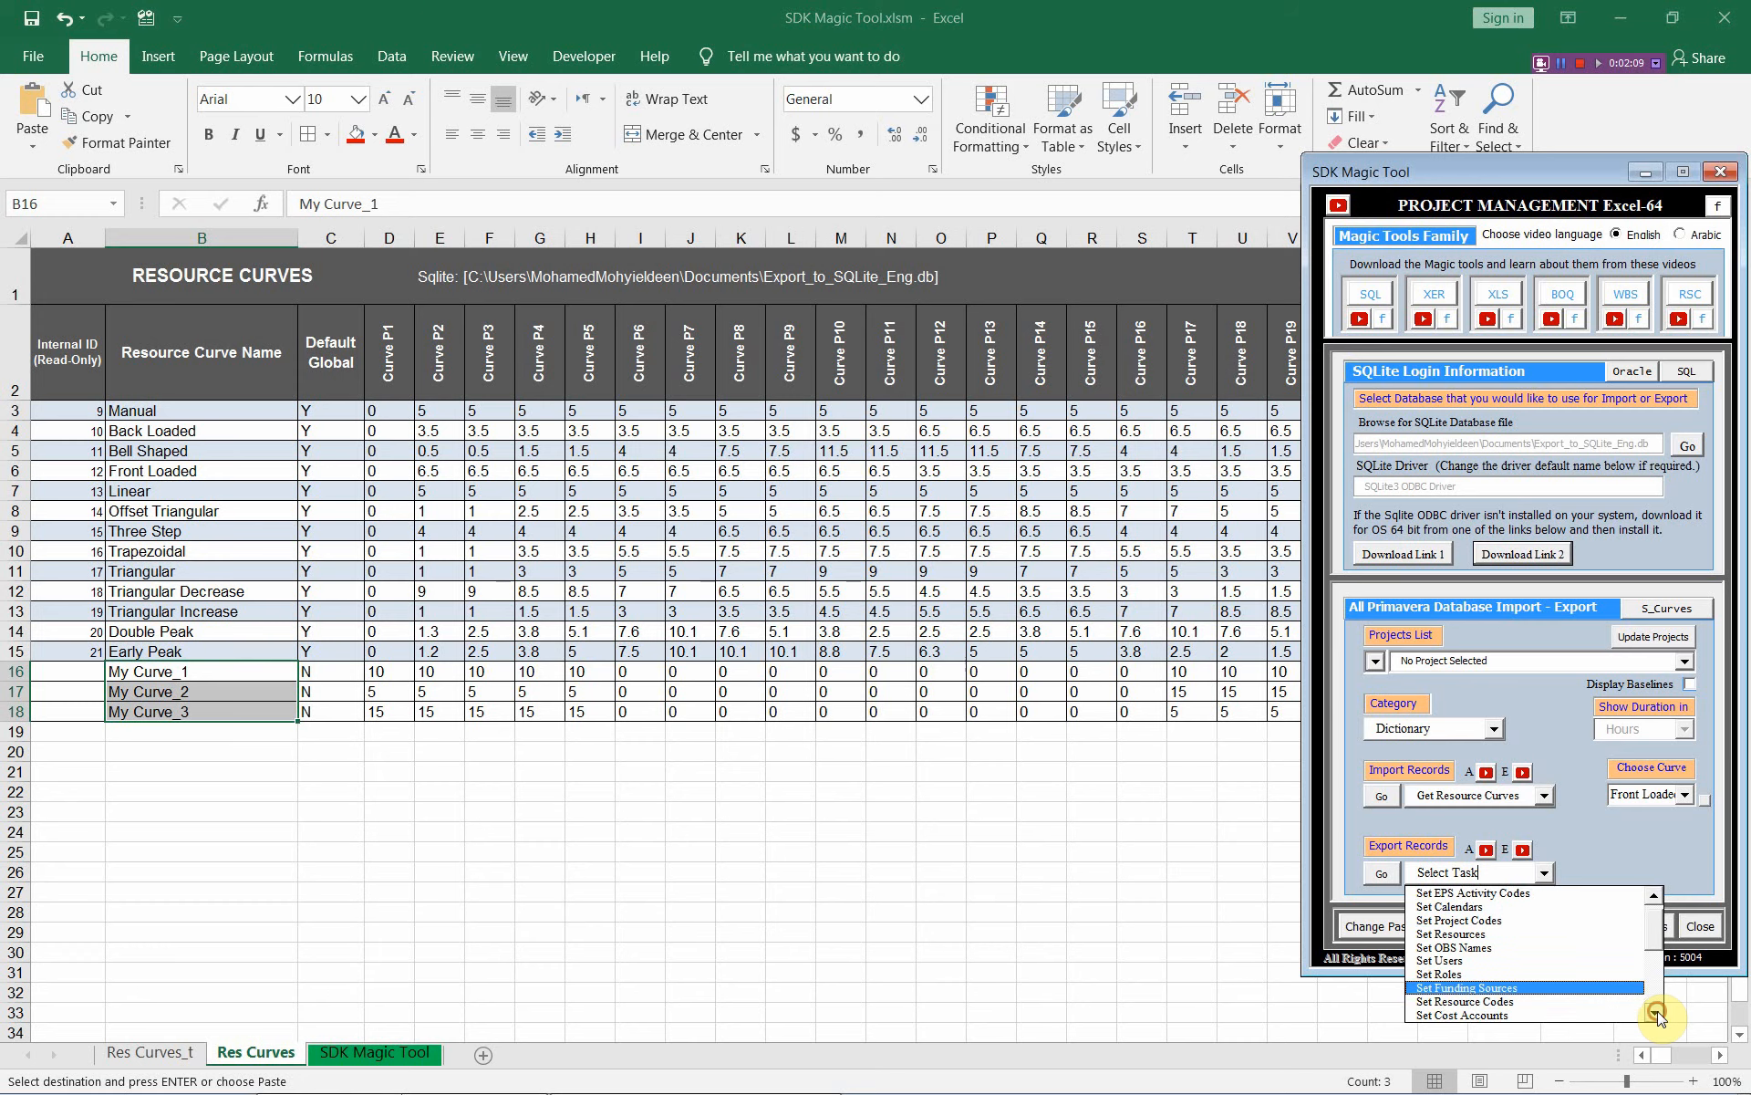
left_click(1654, 1010)
left_click(1421, 940)
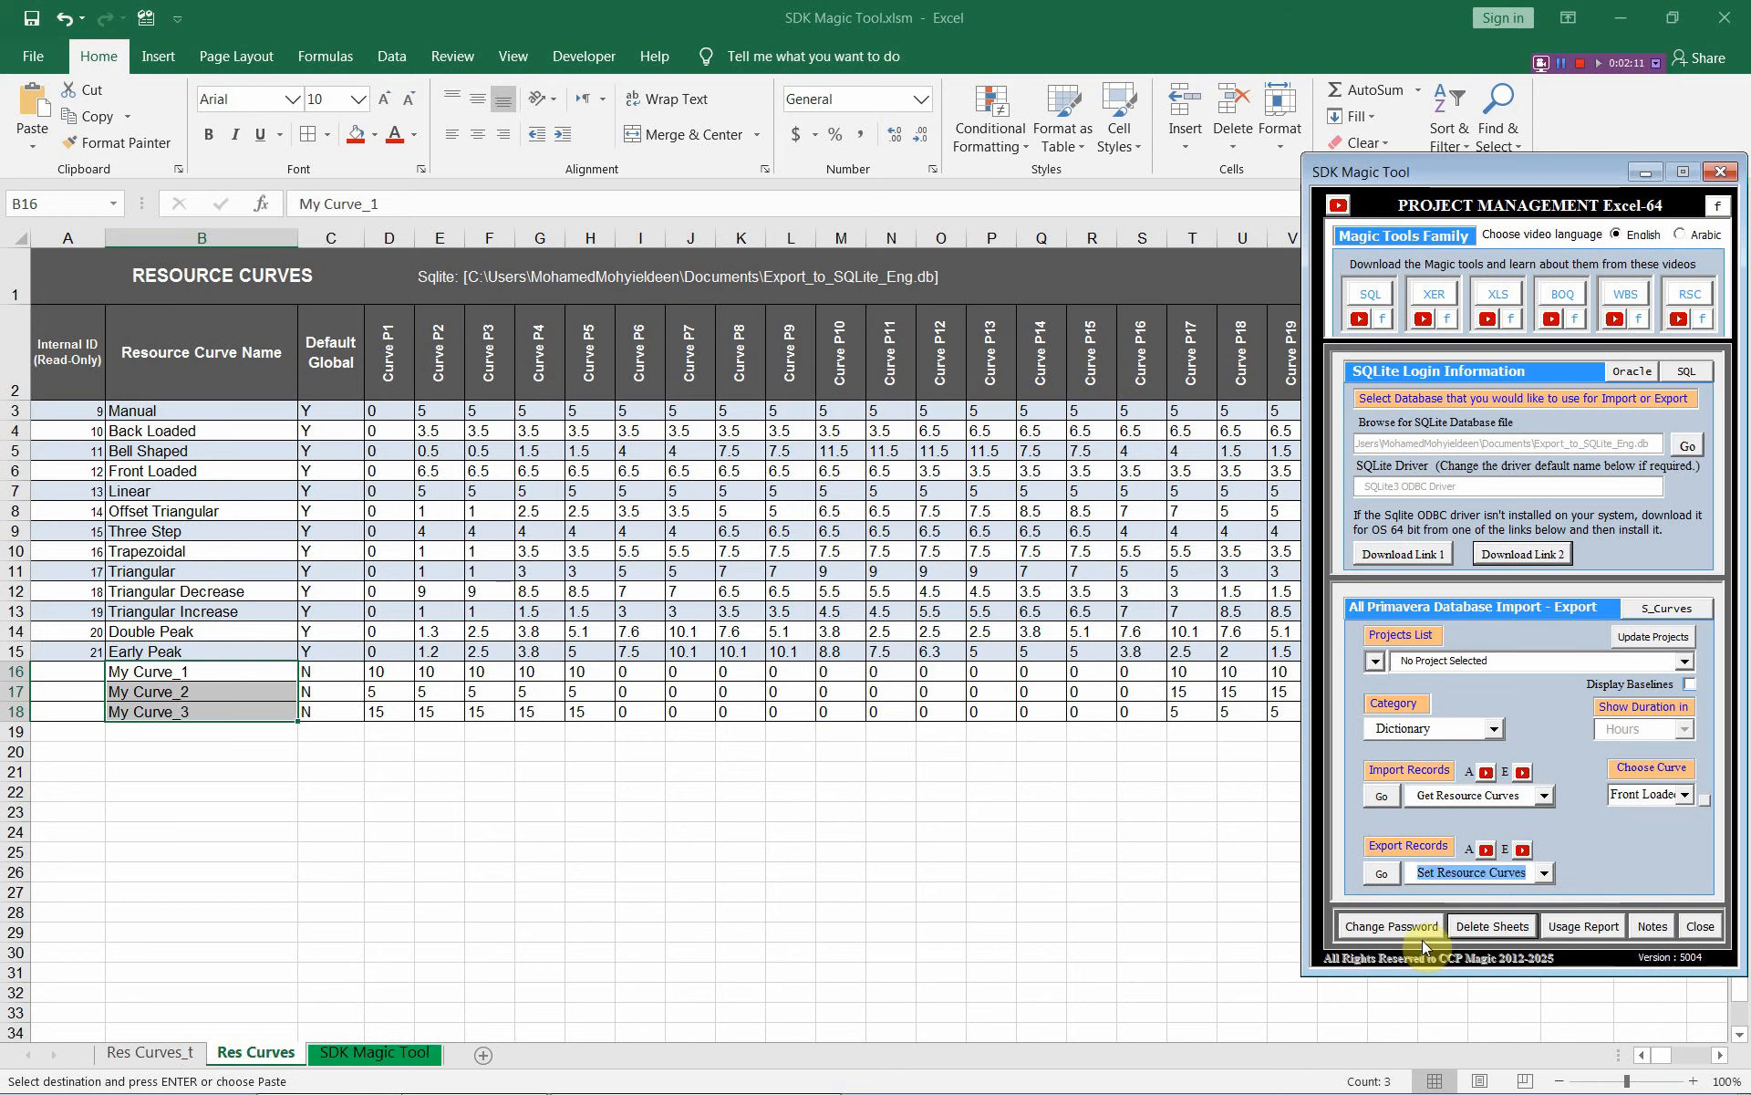
left_click(1381, 873)
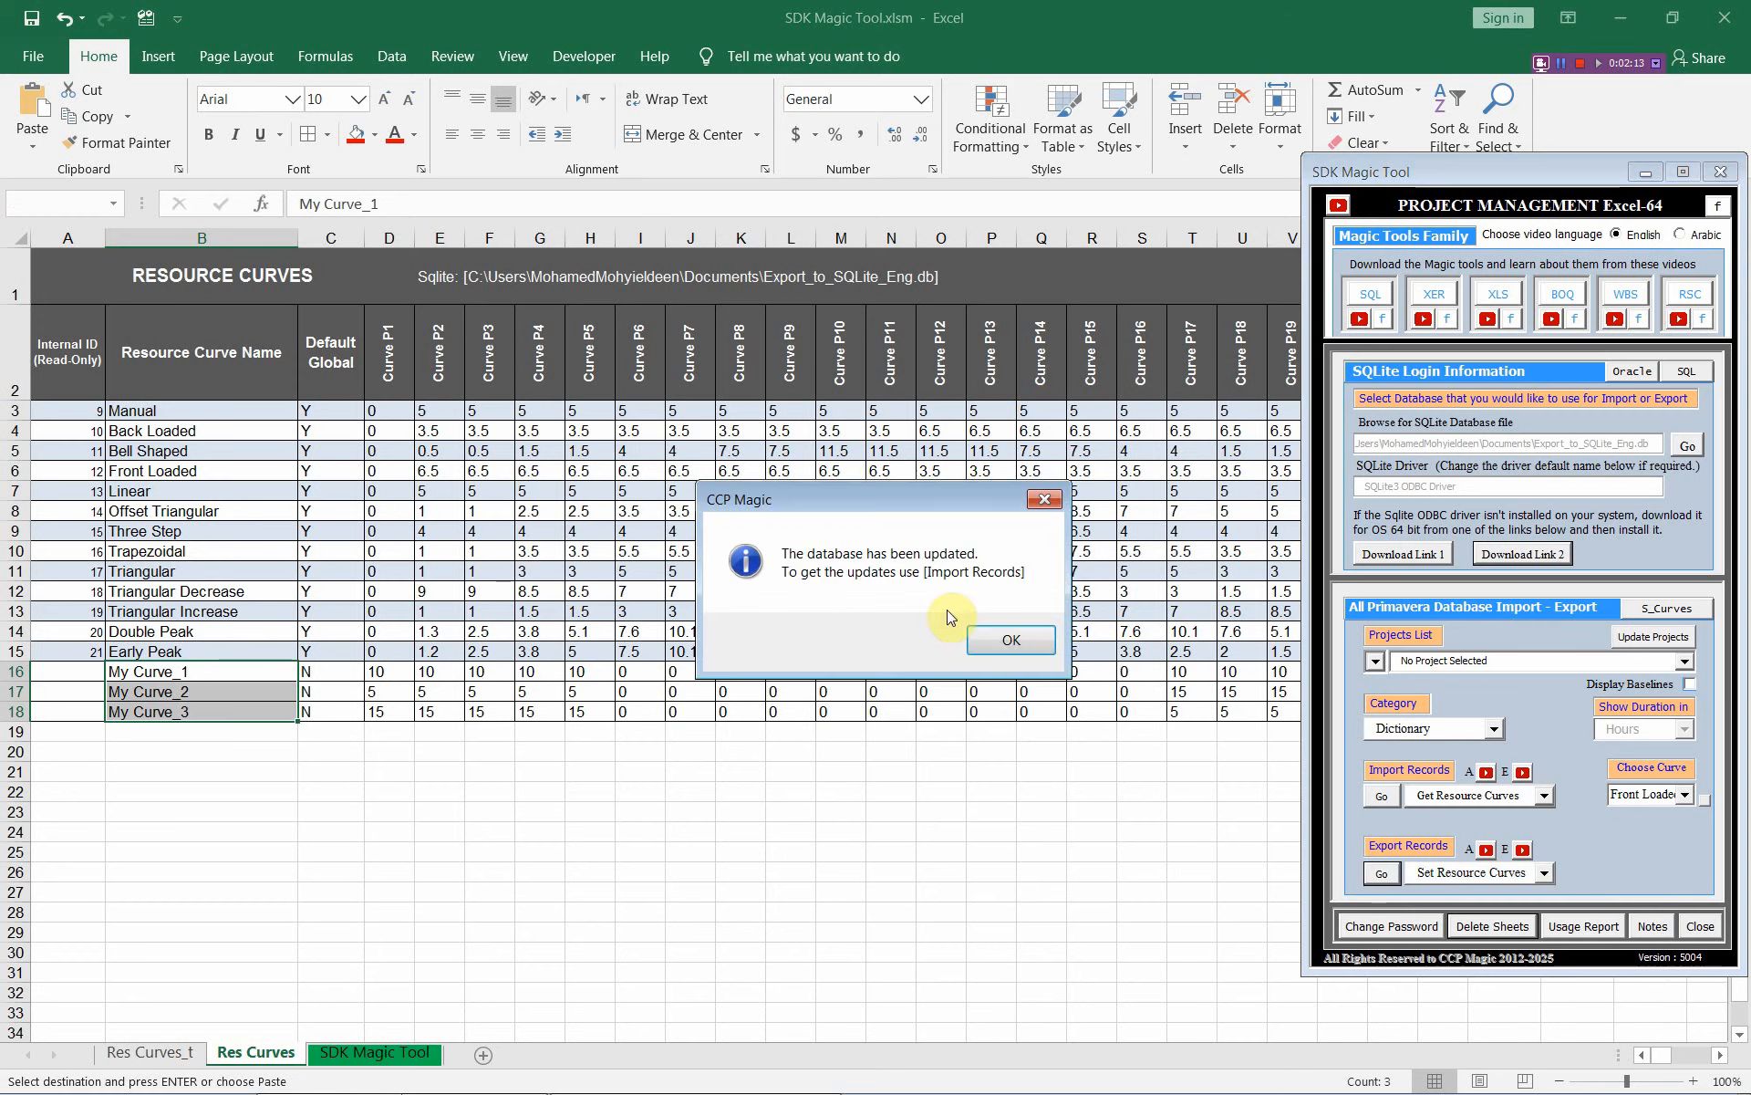
left_click(1004, 645)
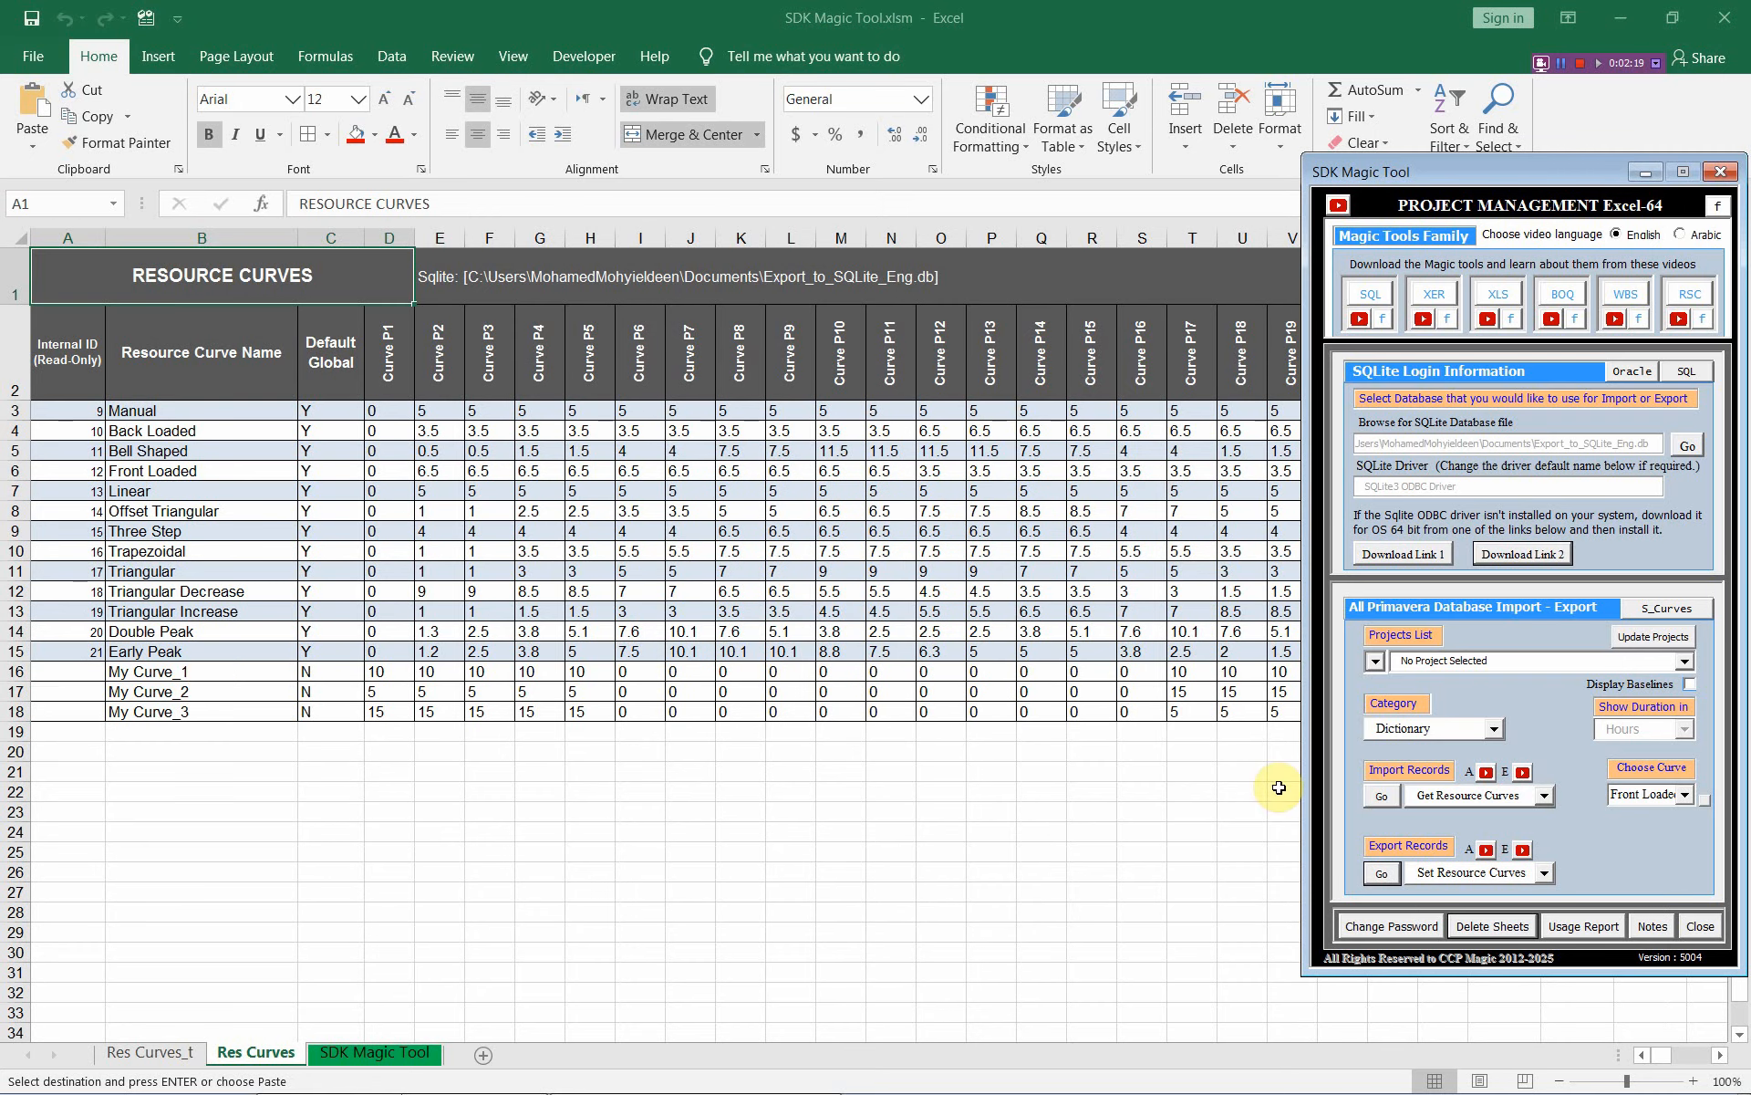
- Import the resource curves again with Get Resource Curves, and check the Internal IDs of the three My Curve rows
left_click(1383, 797)
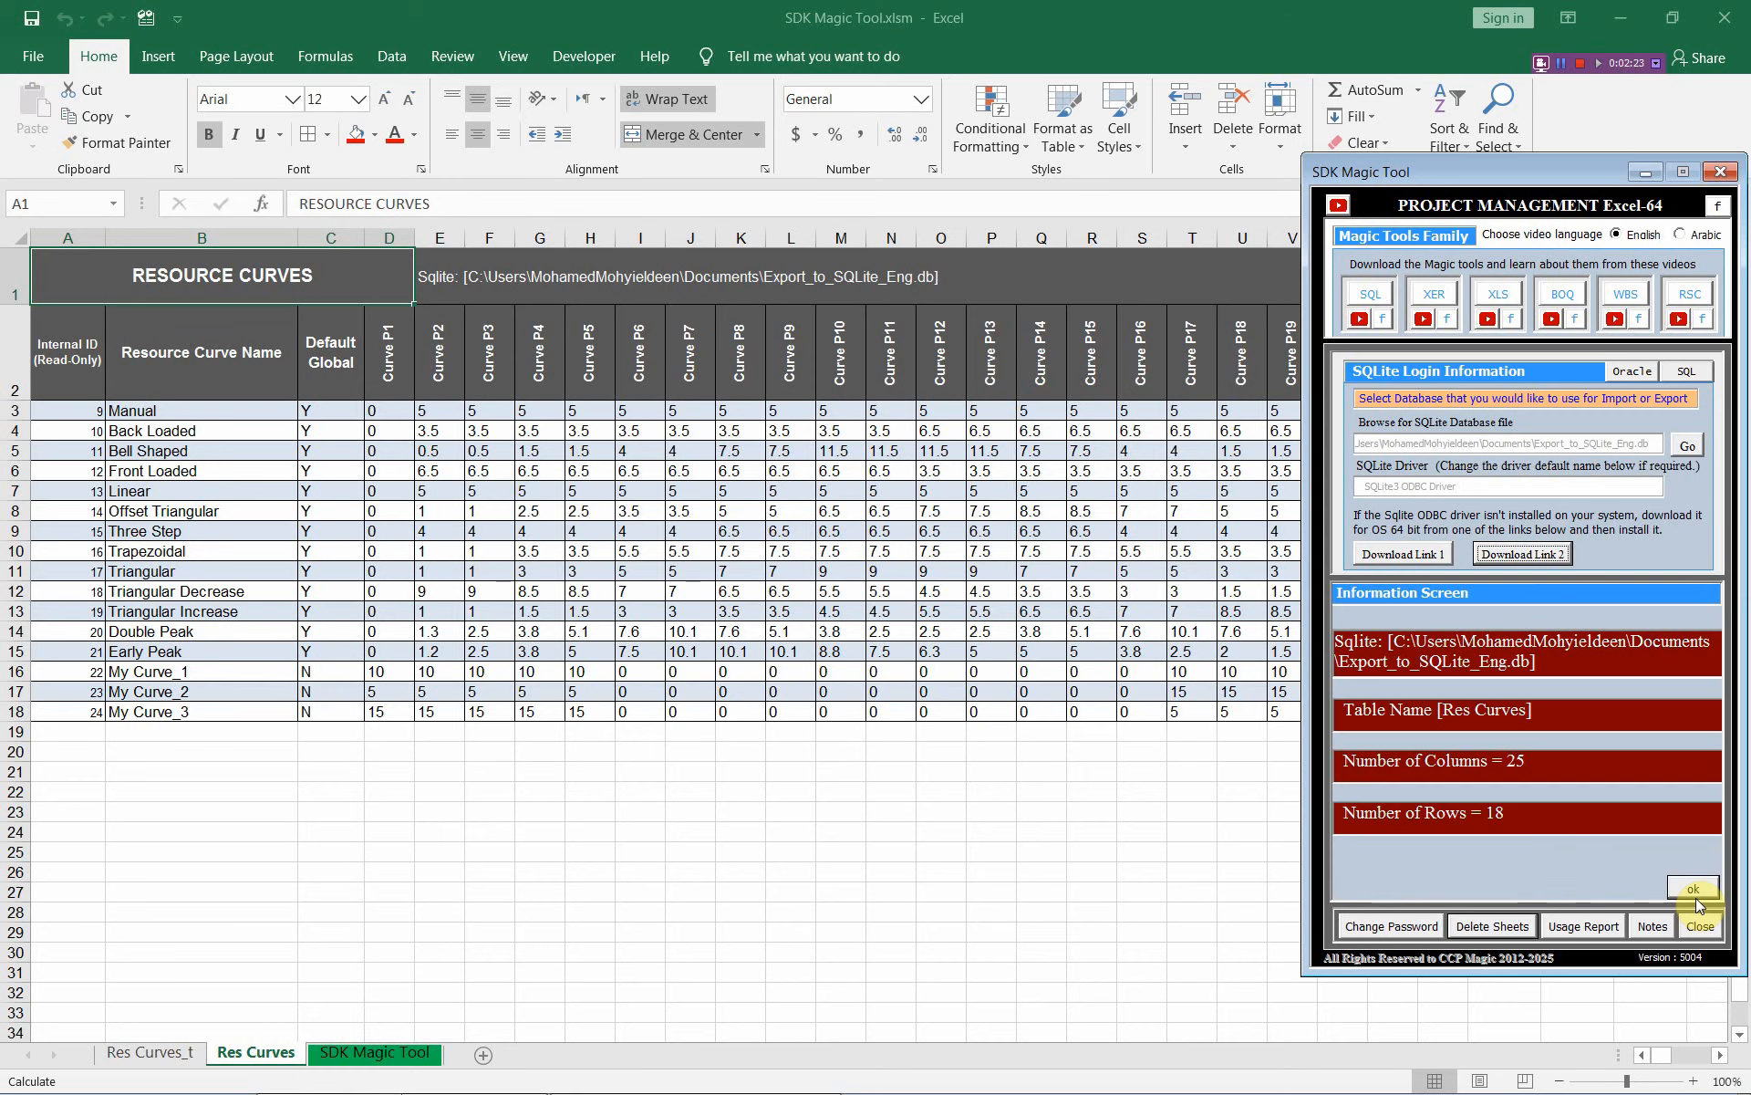
left_click(1693, 890)
left_click_drag(78, 677, 78, 718)
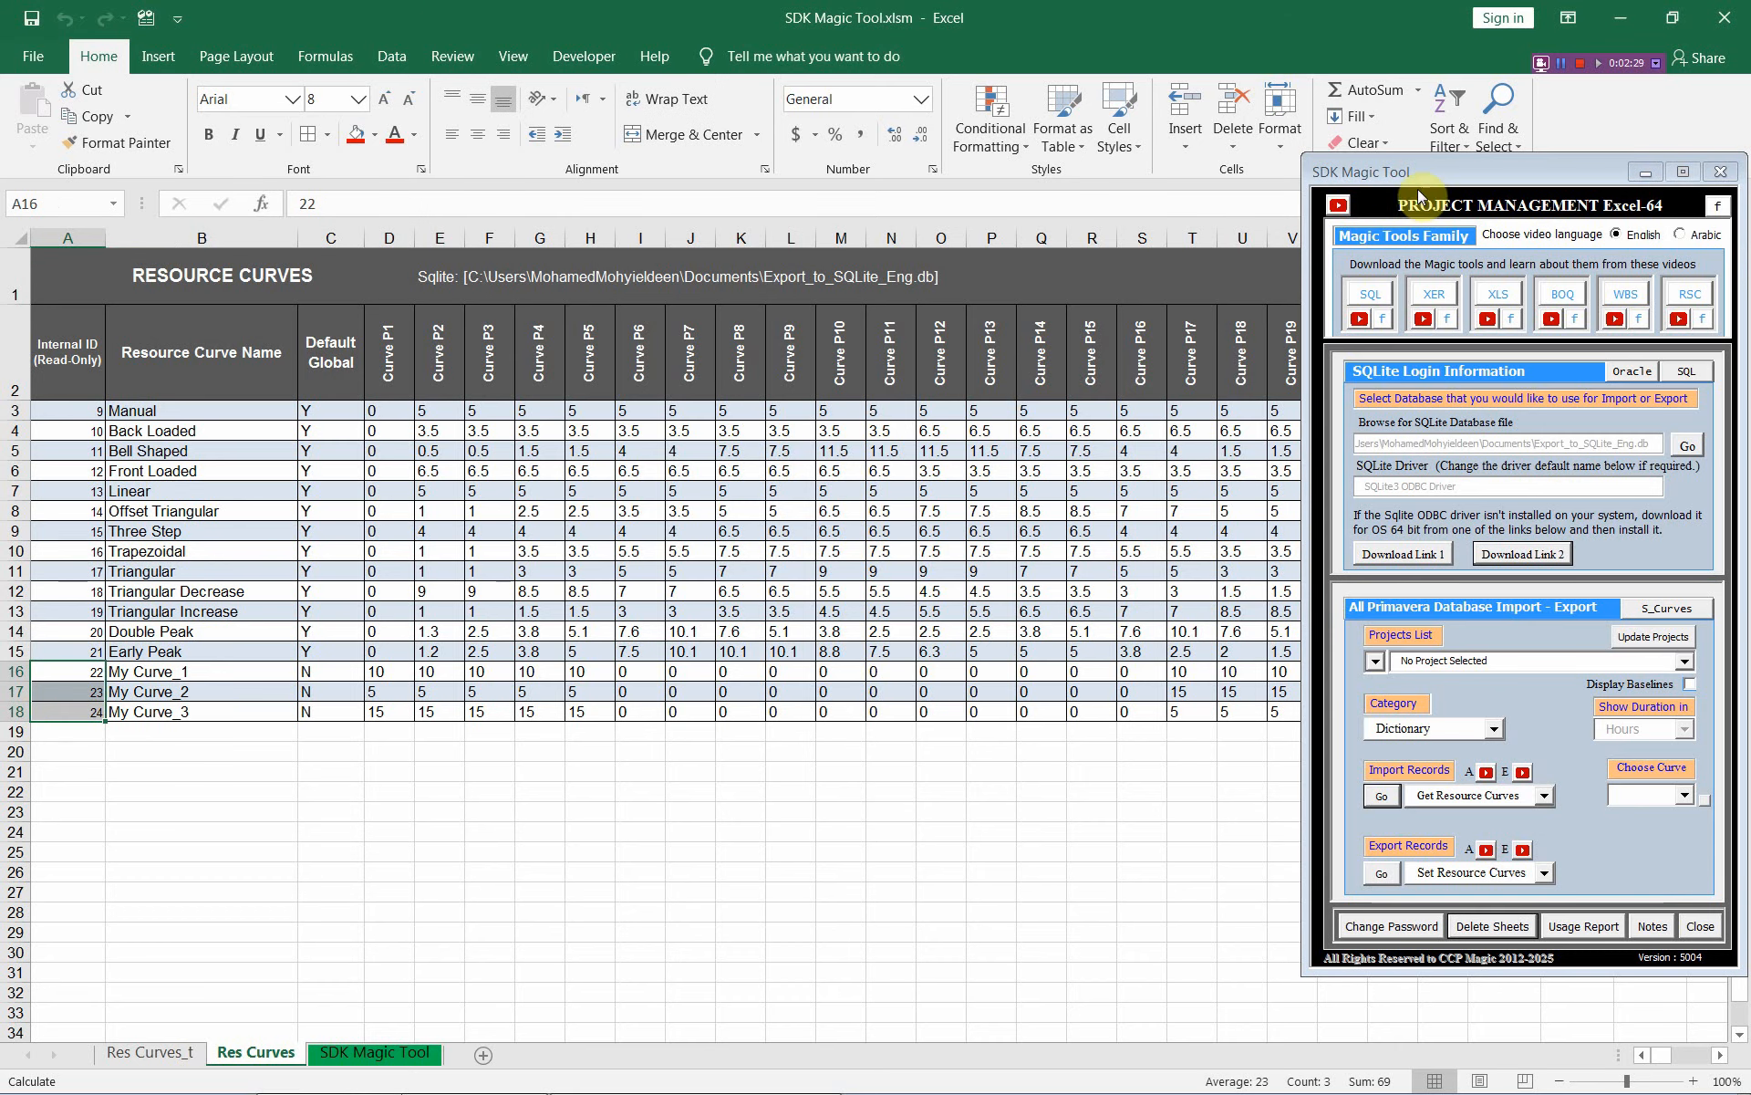
left_click_drag(1423, 169, 1303, 171)
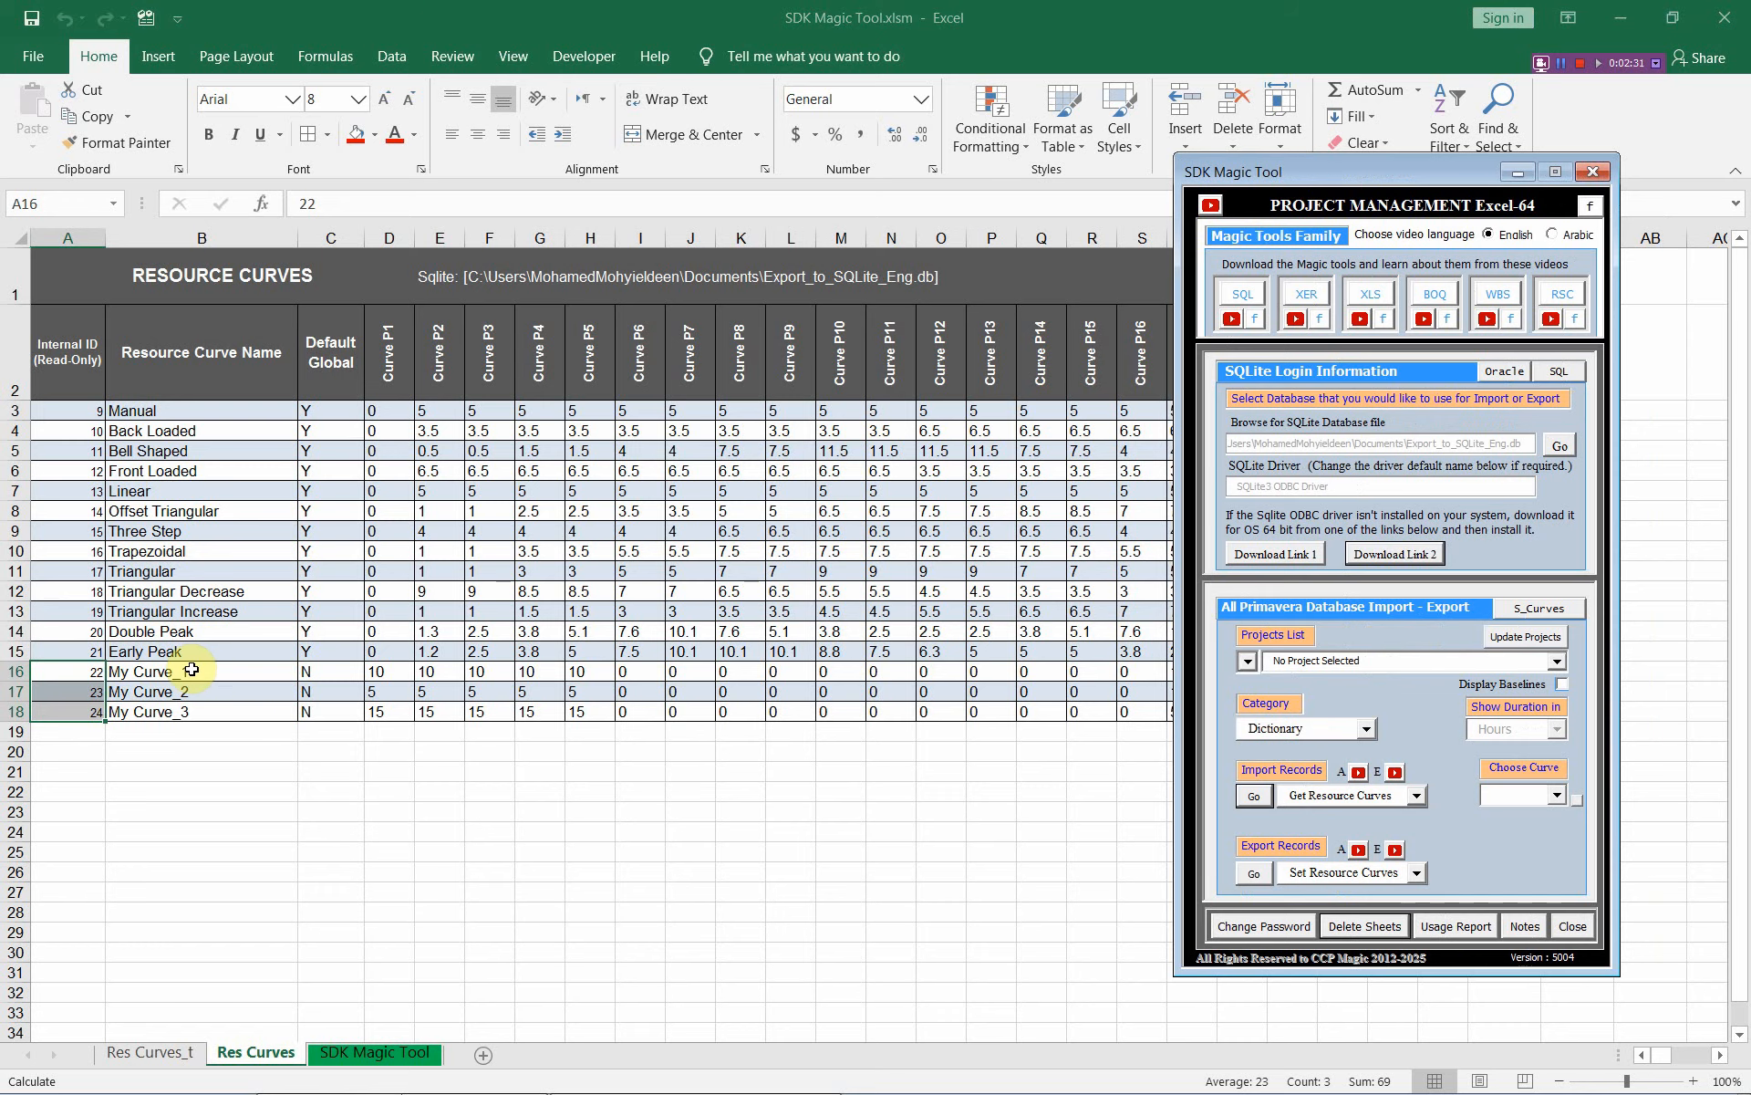
- Chart the My Curve_3 resource curve to view its distribution, and delete the chart
left_click(250, 669)
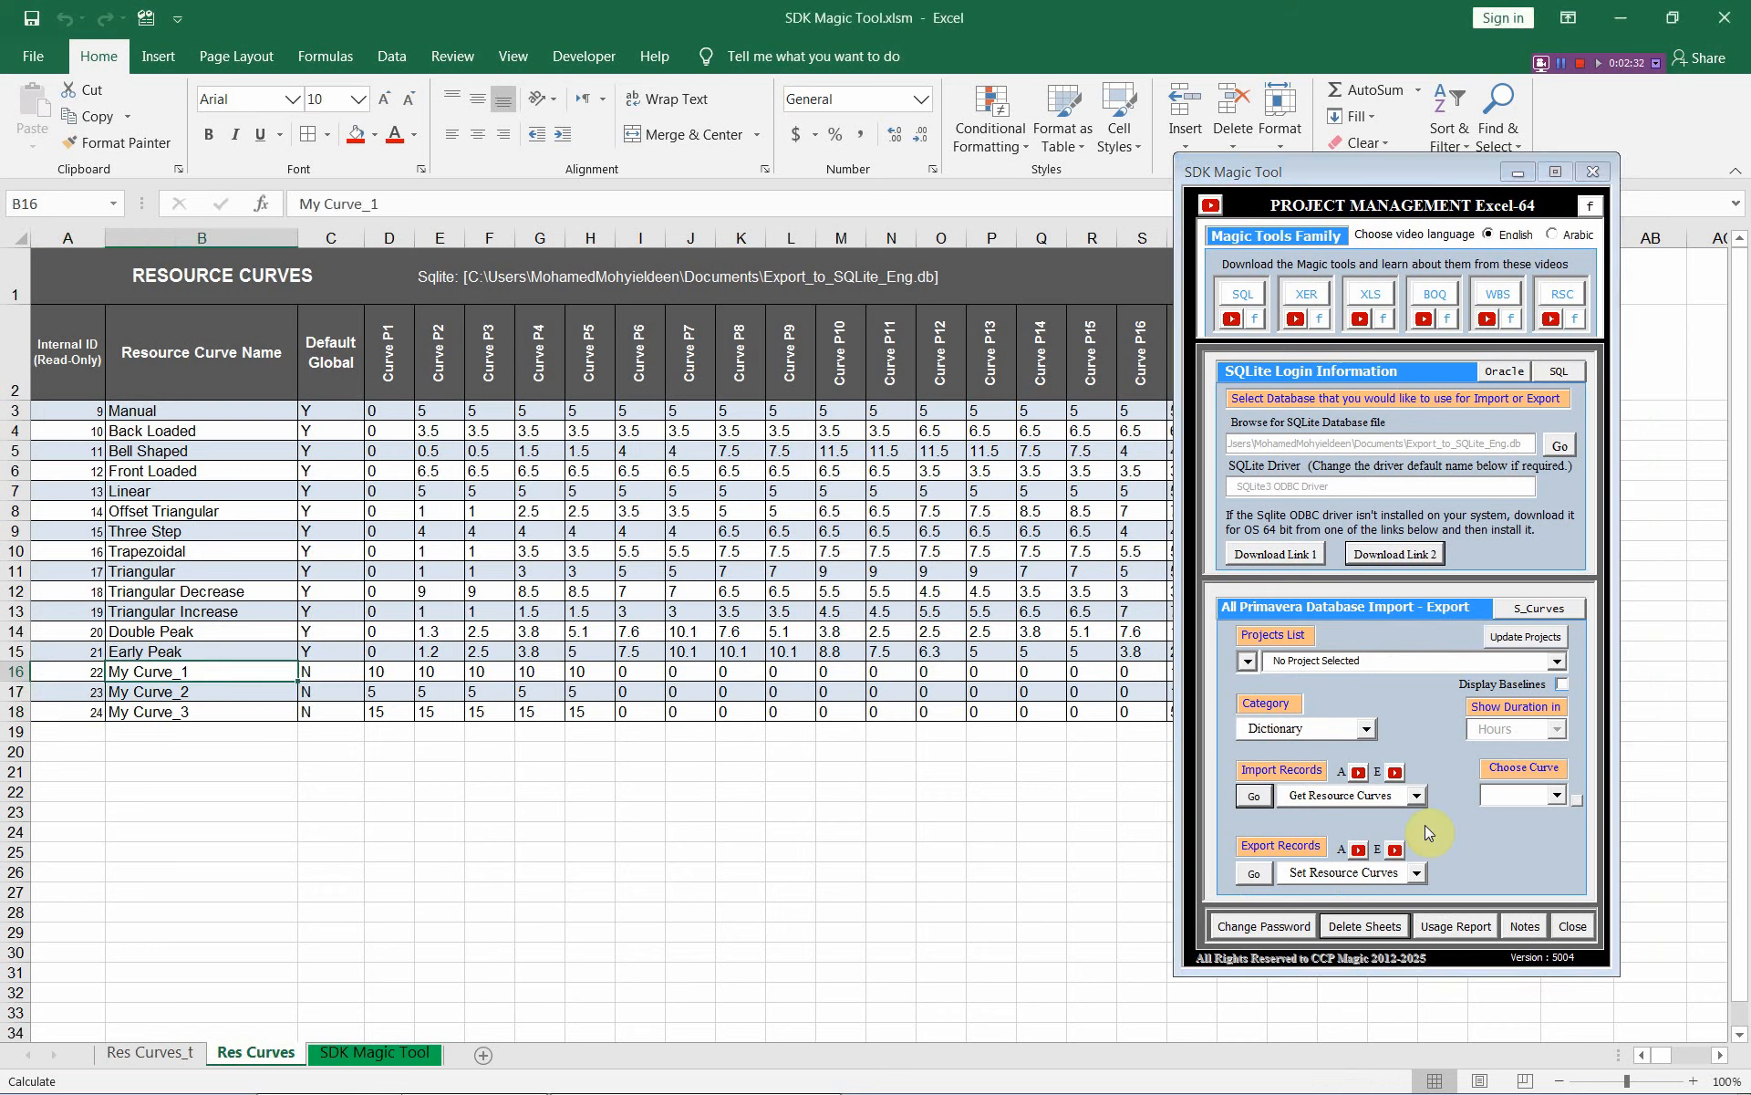
left_click(1552, 795)
left_click_drag(1613, 844, 1608, 893)
left_click(1534, 905)
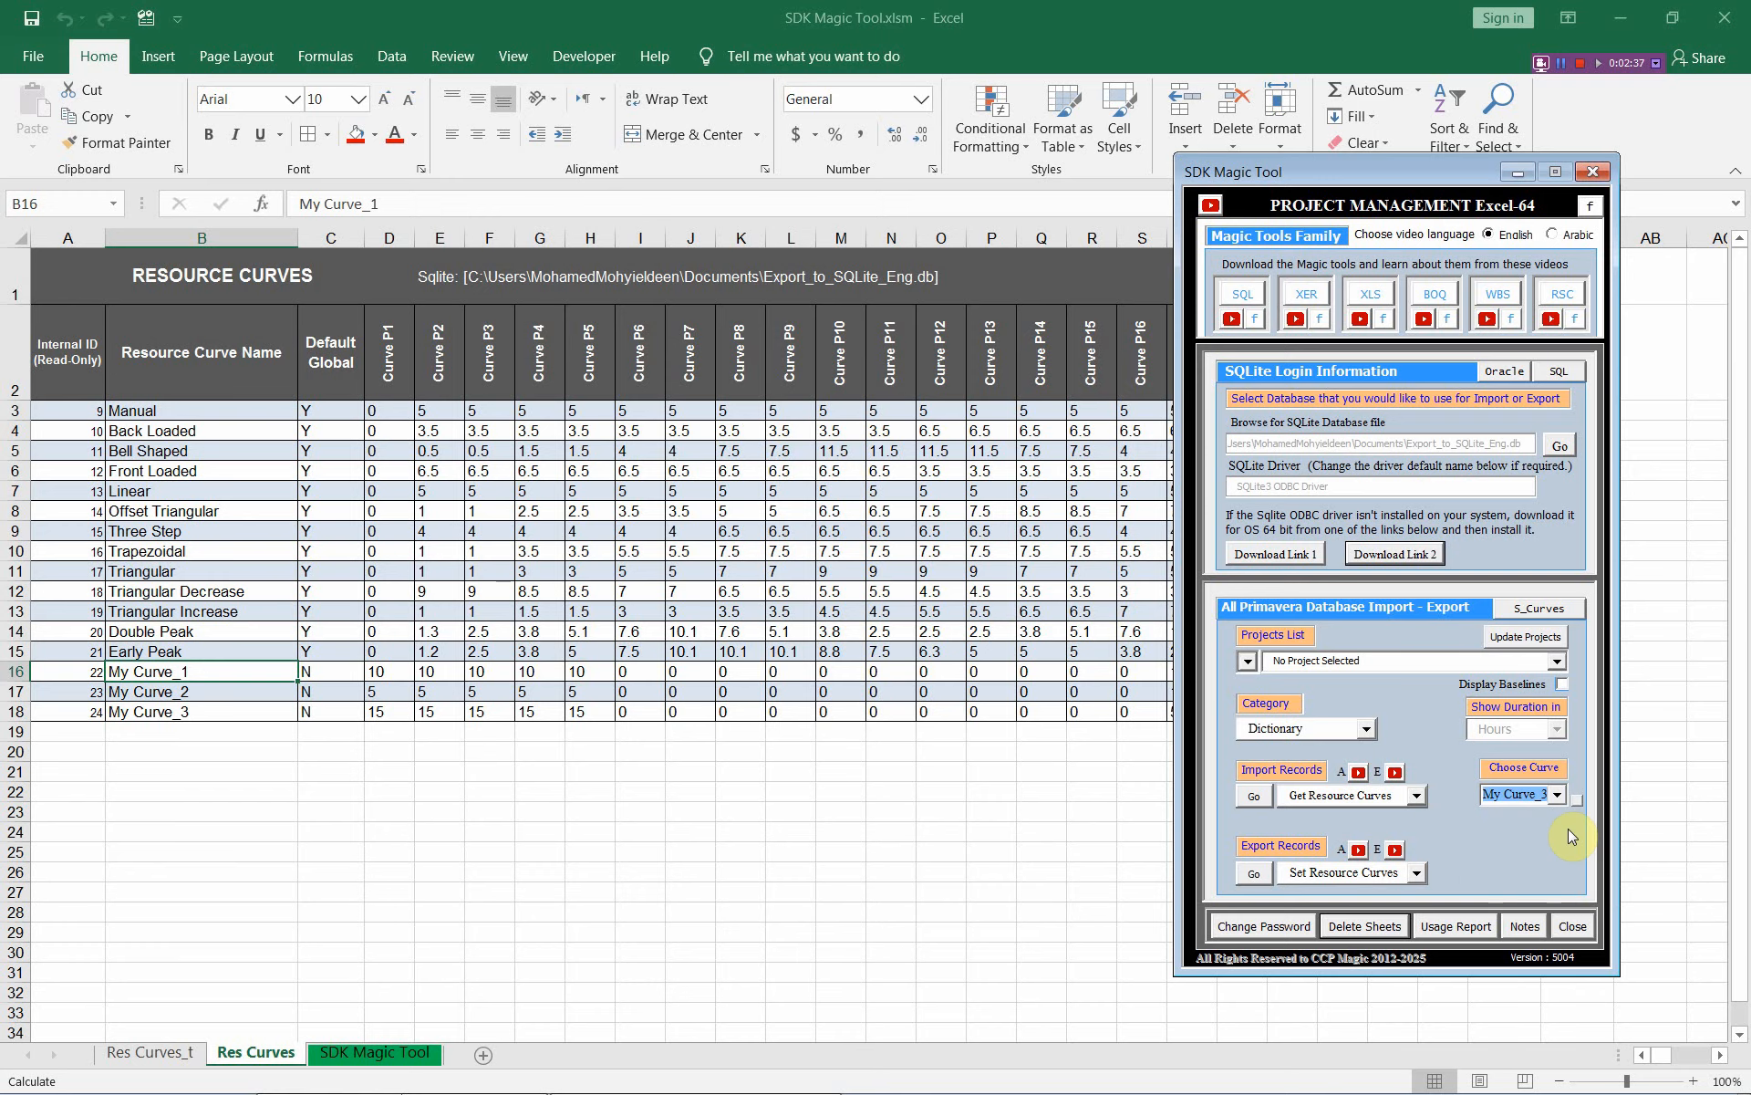
left_click(1577, 801)
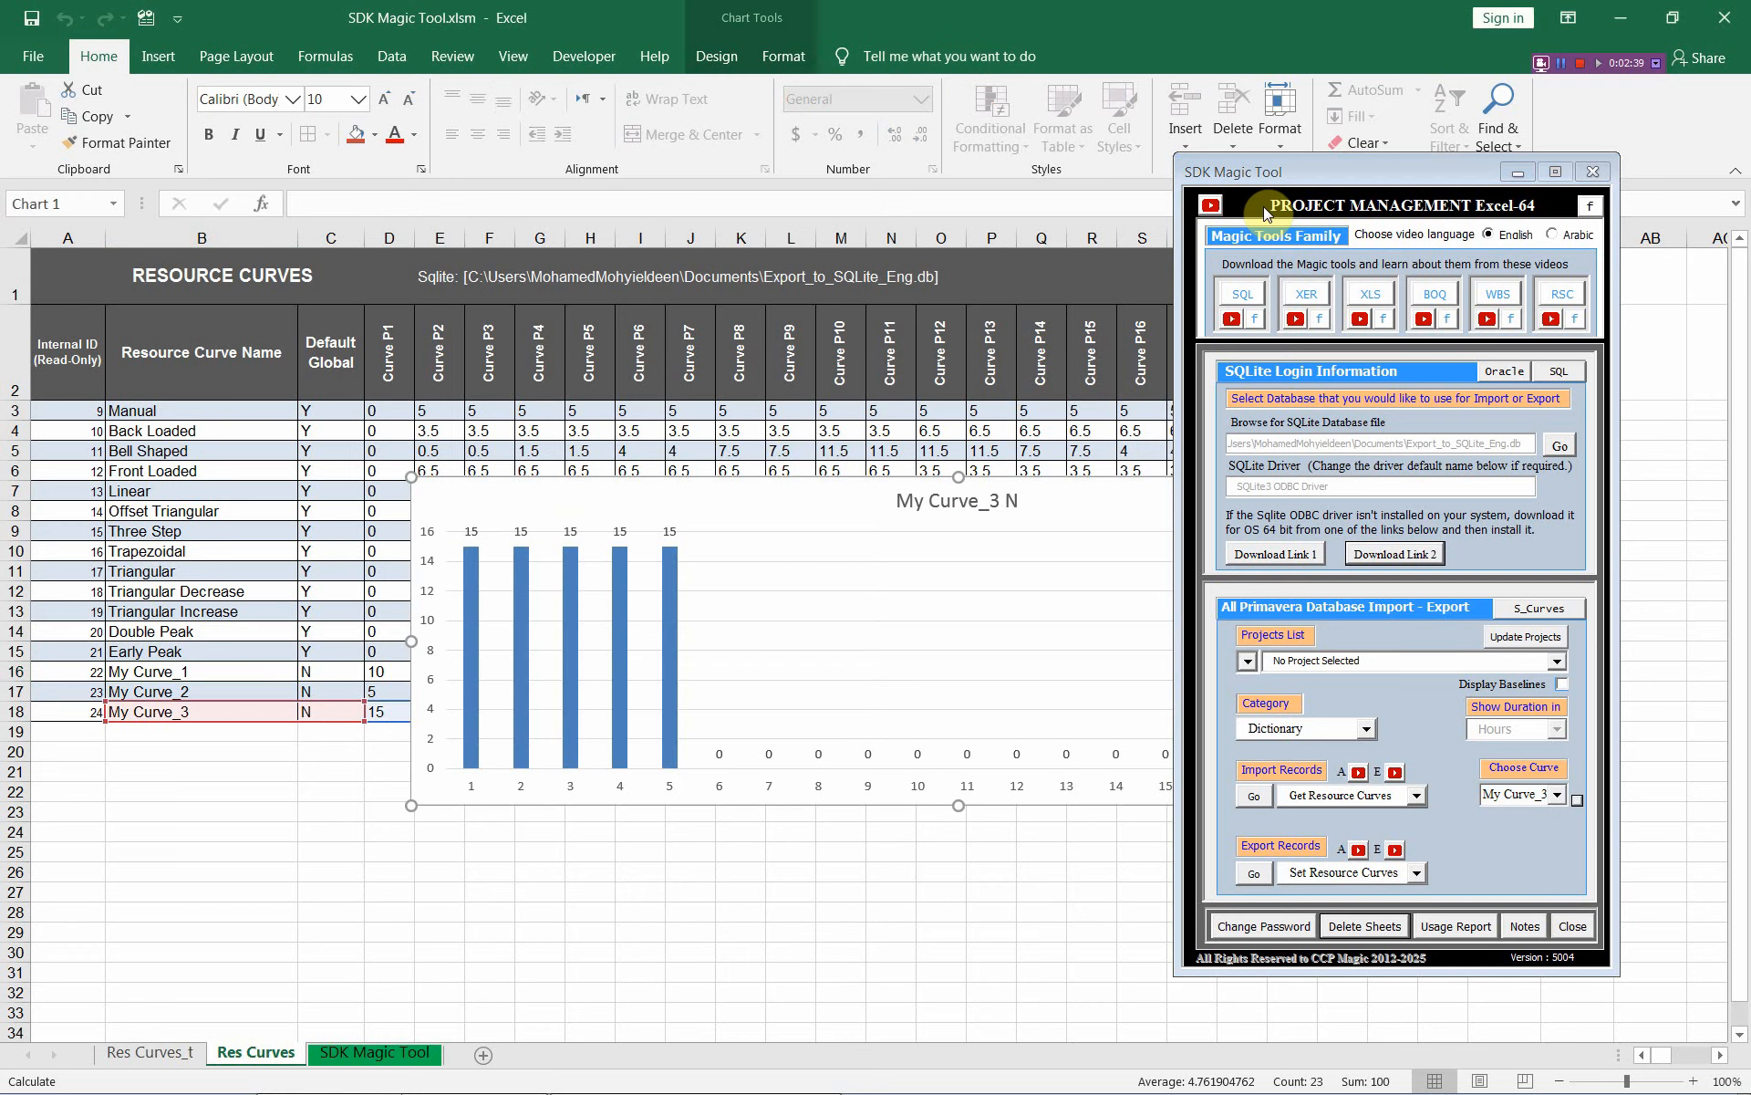
left_click_drag(1295, 169, 1217, 182)
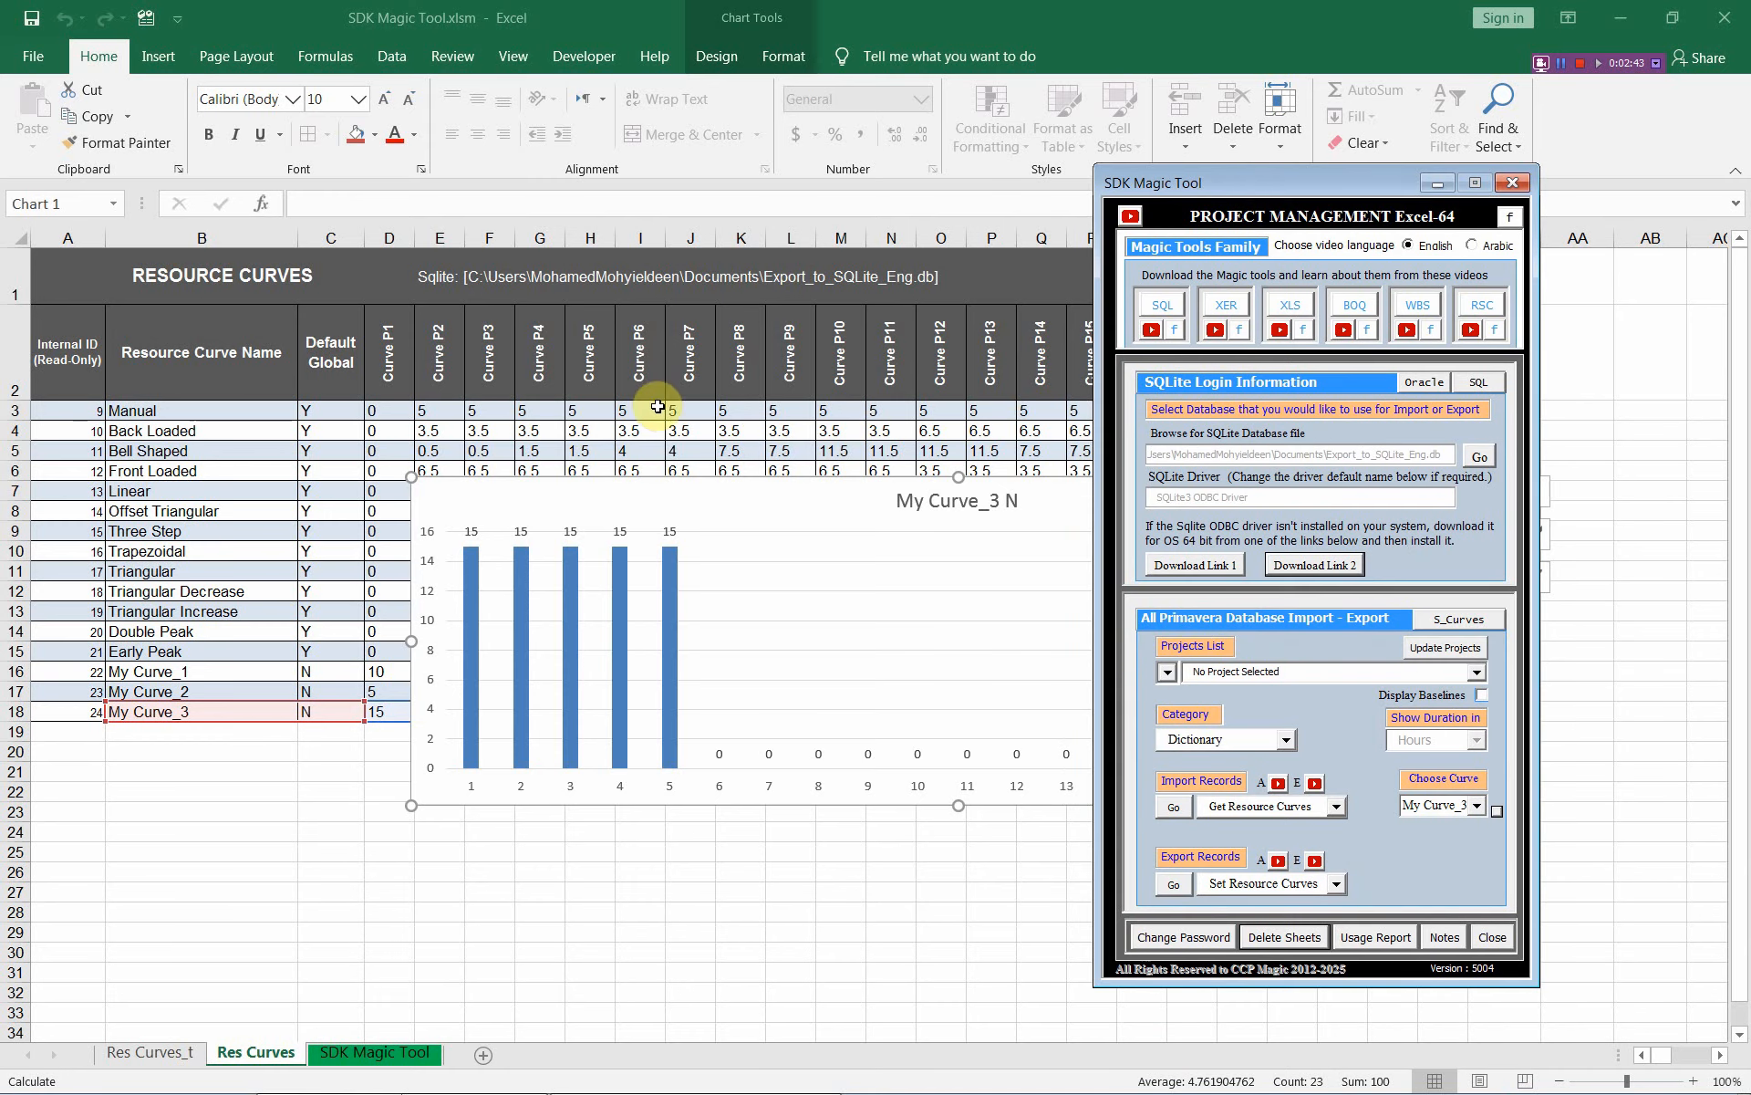
left_click(646, 502)
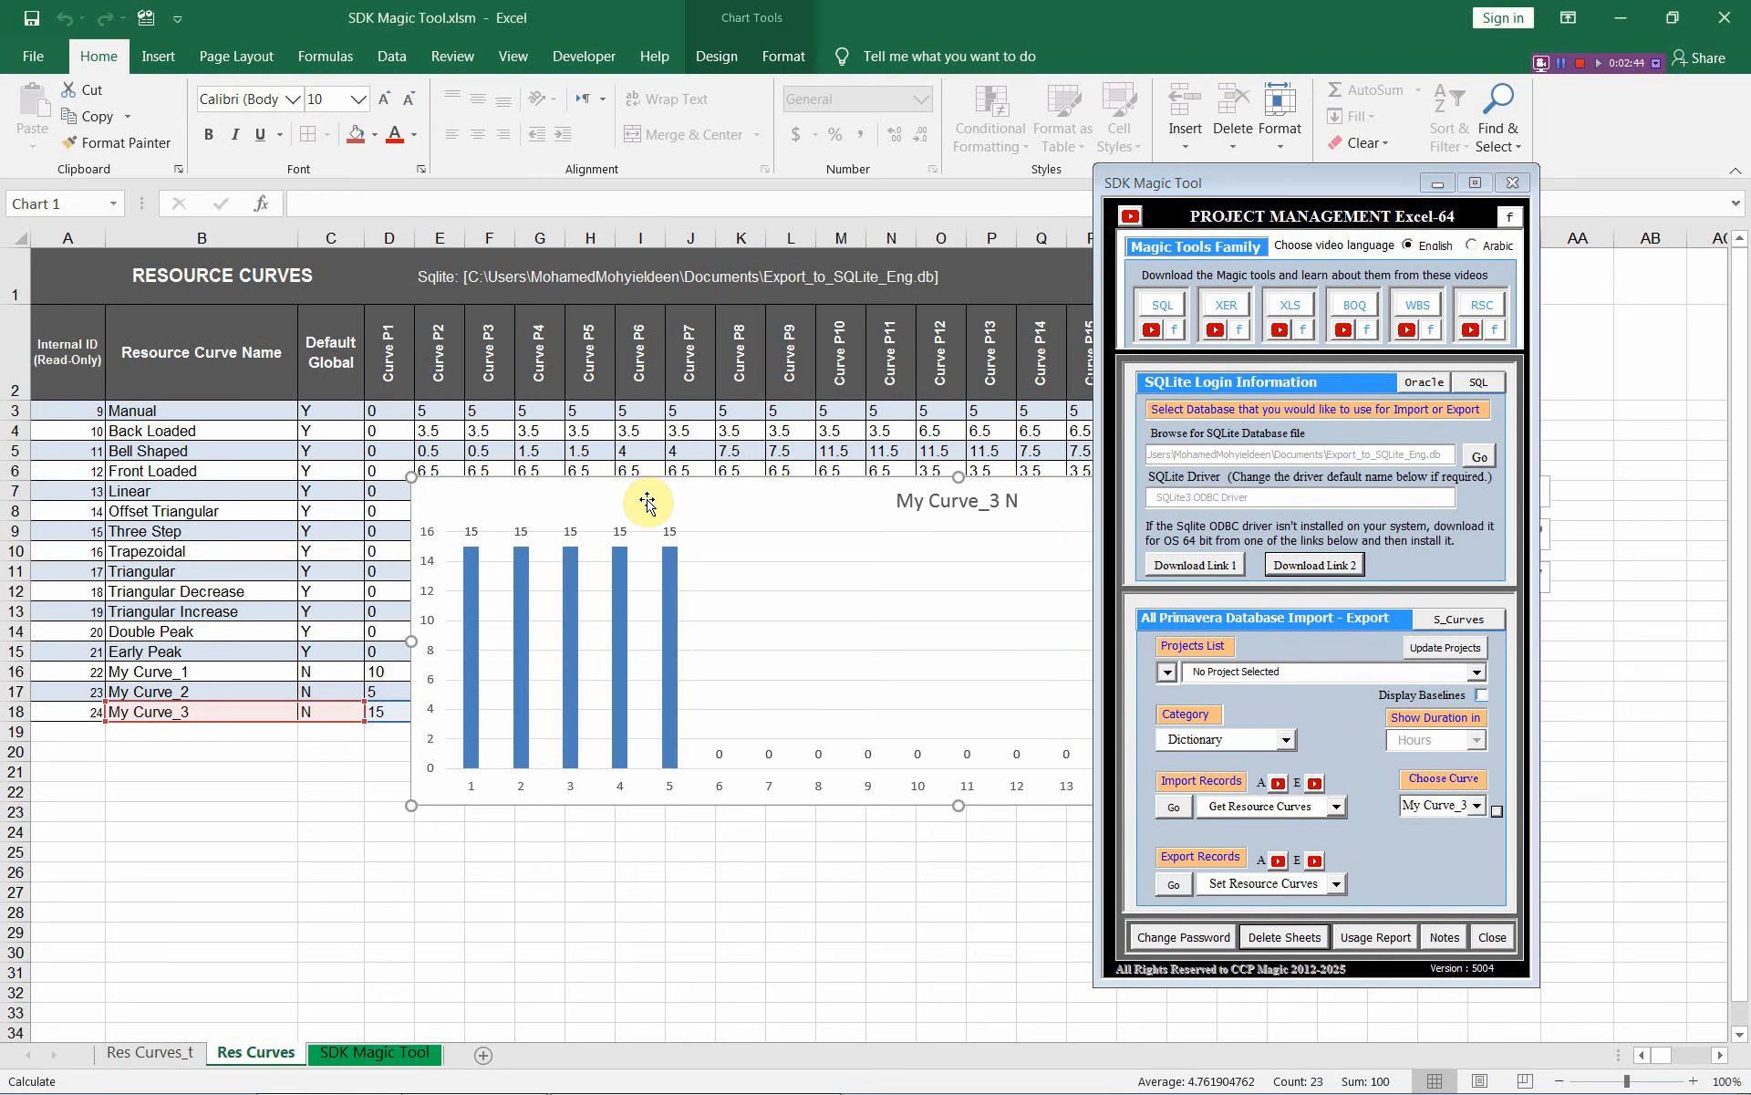
key("Delete")
- Switch to Primavera P6, refresh its data and open the Resource Curves dictionary
key("alt+Tab")
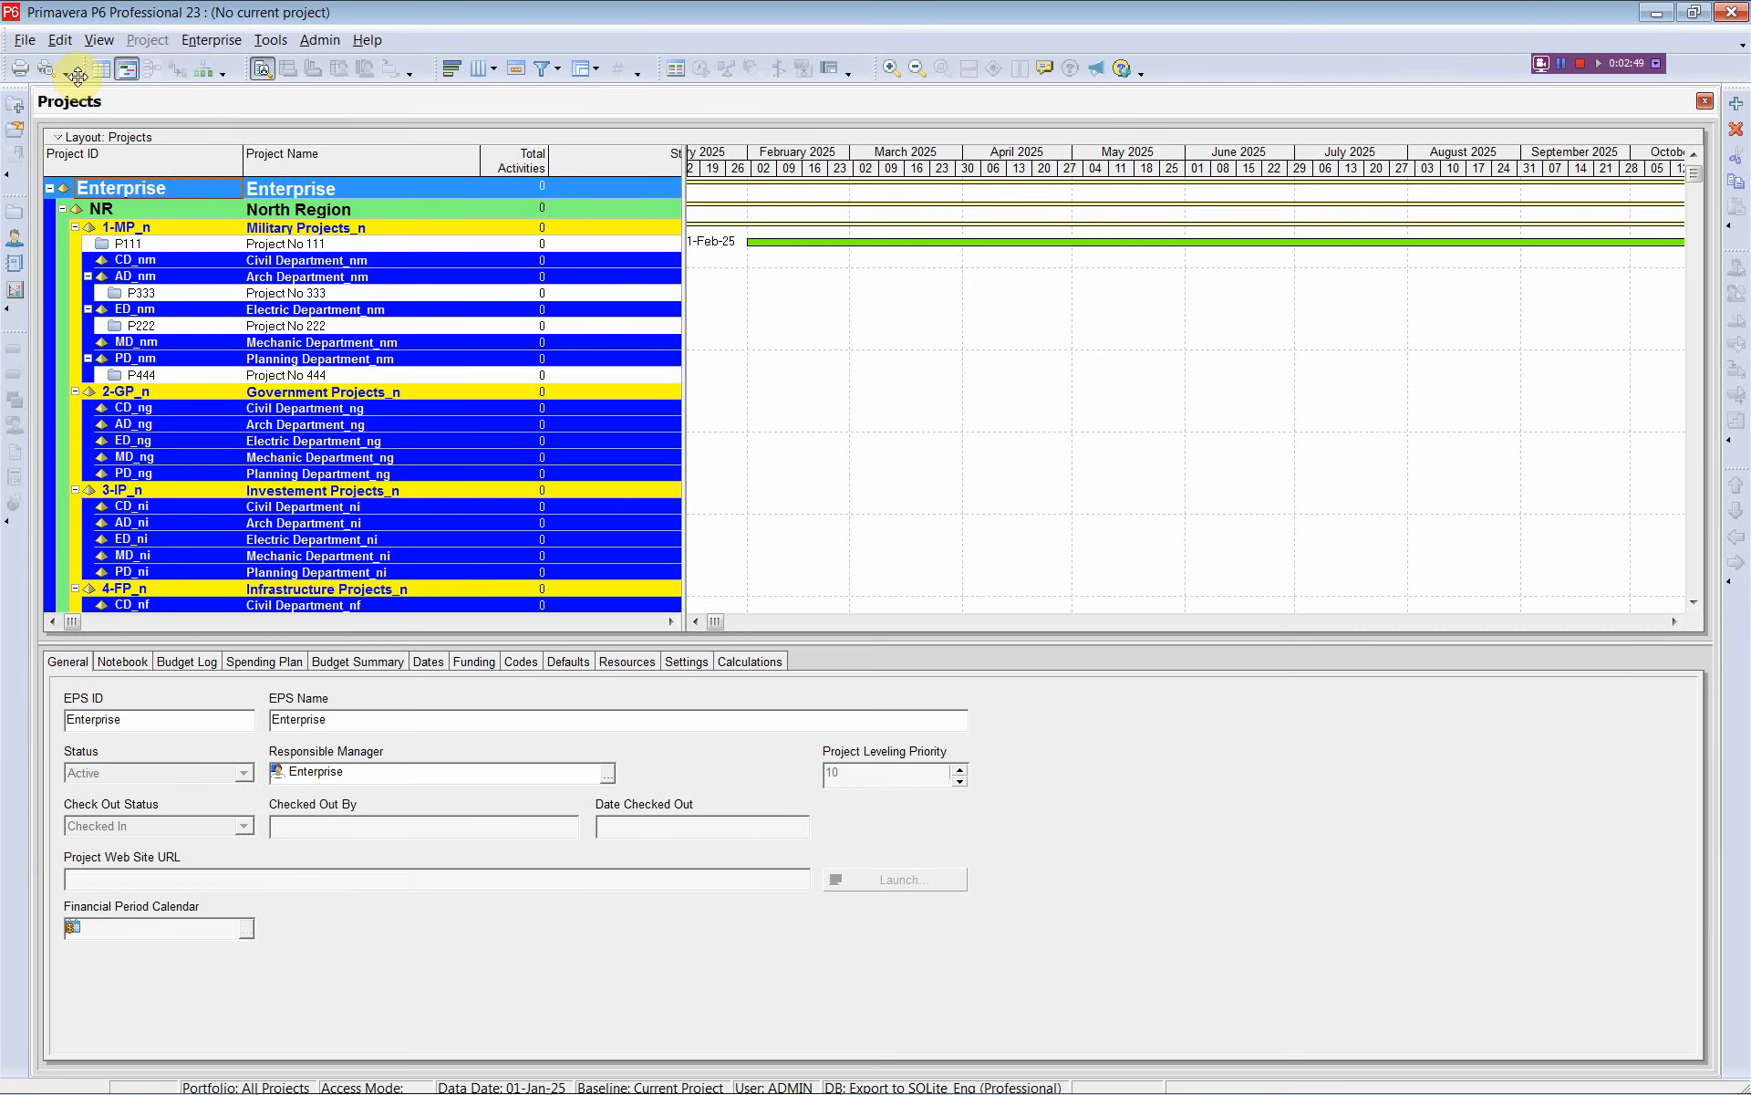
left_click(24, 40)
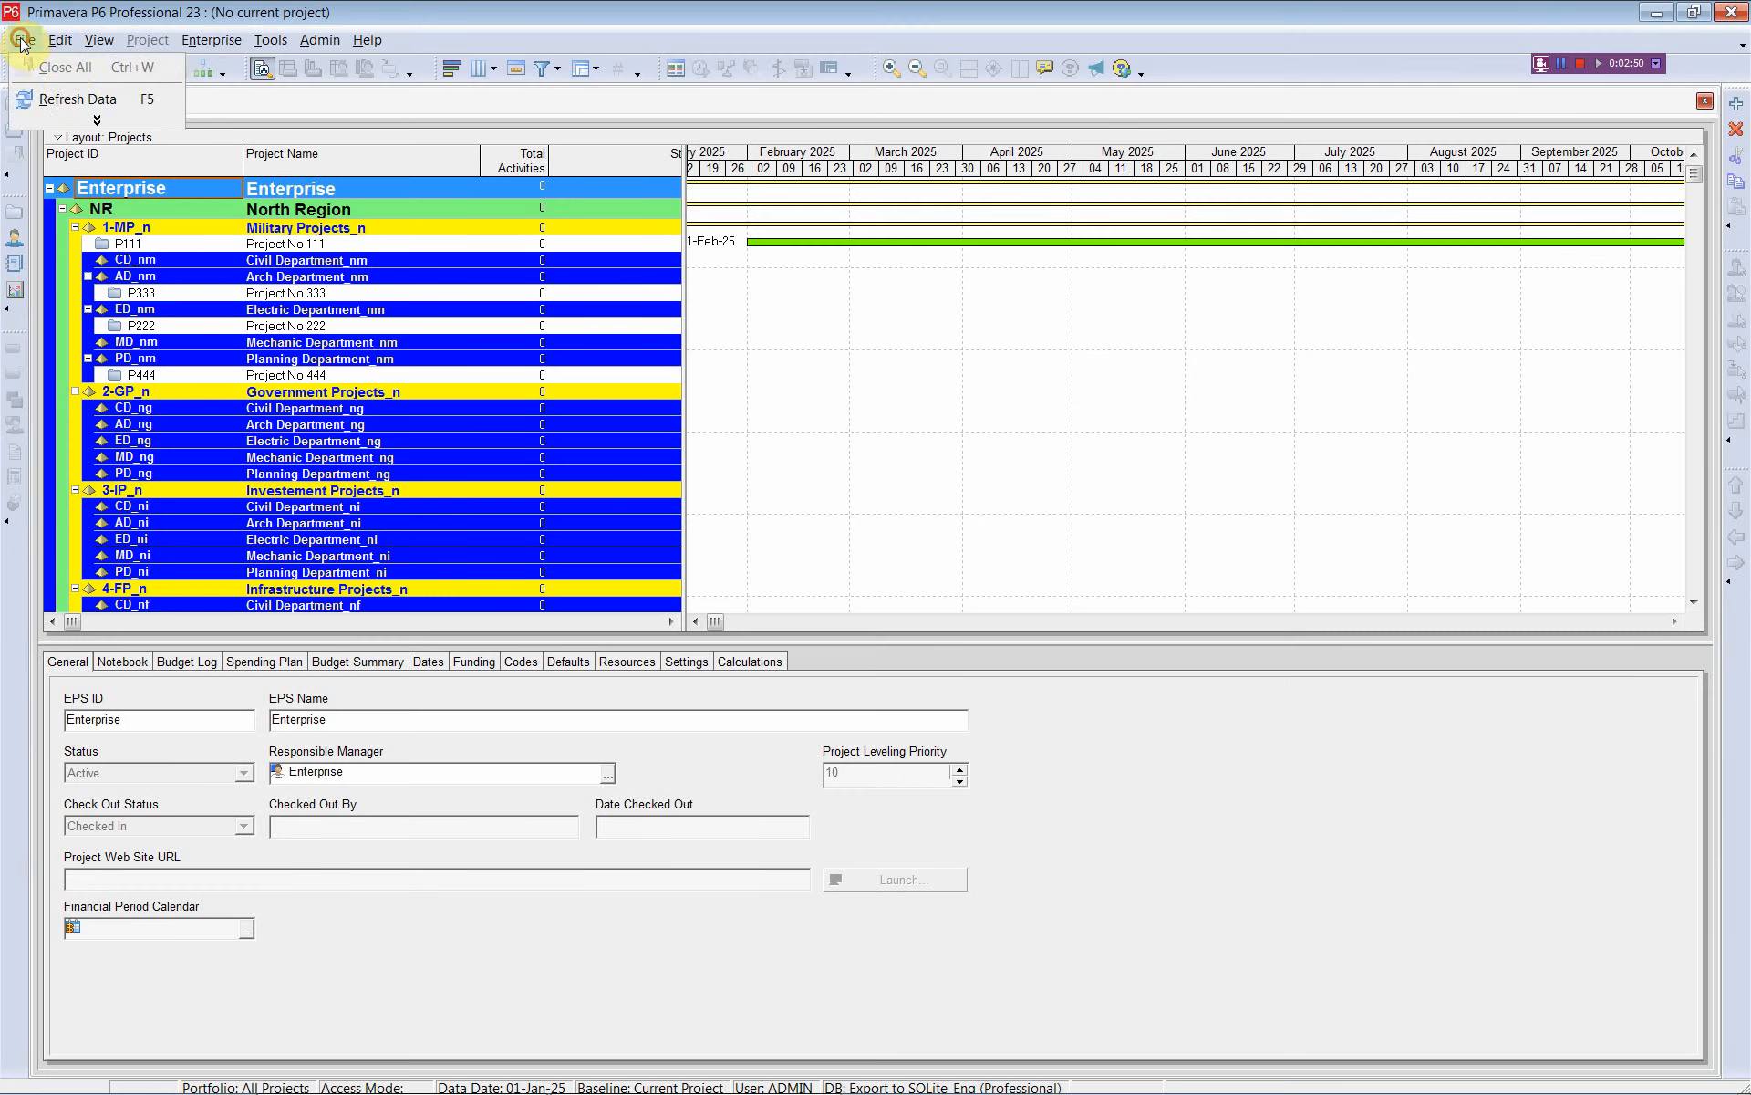
left_click(64, 98)
left_click(200, 40)
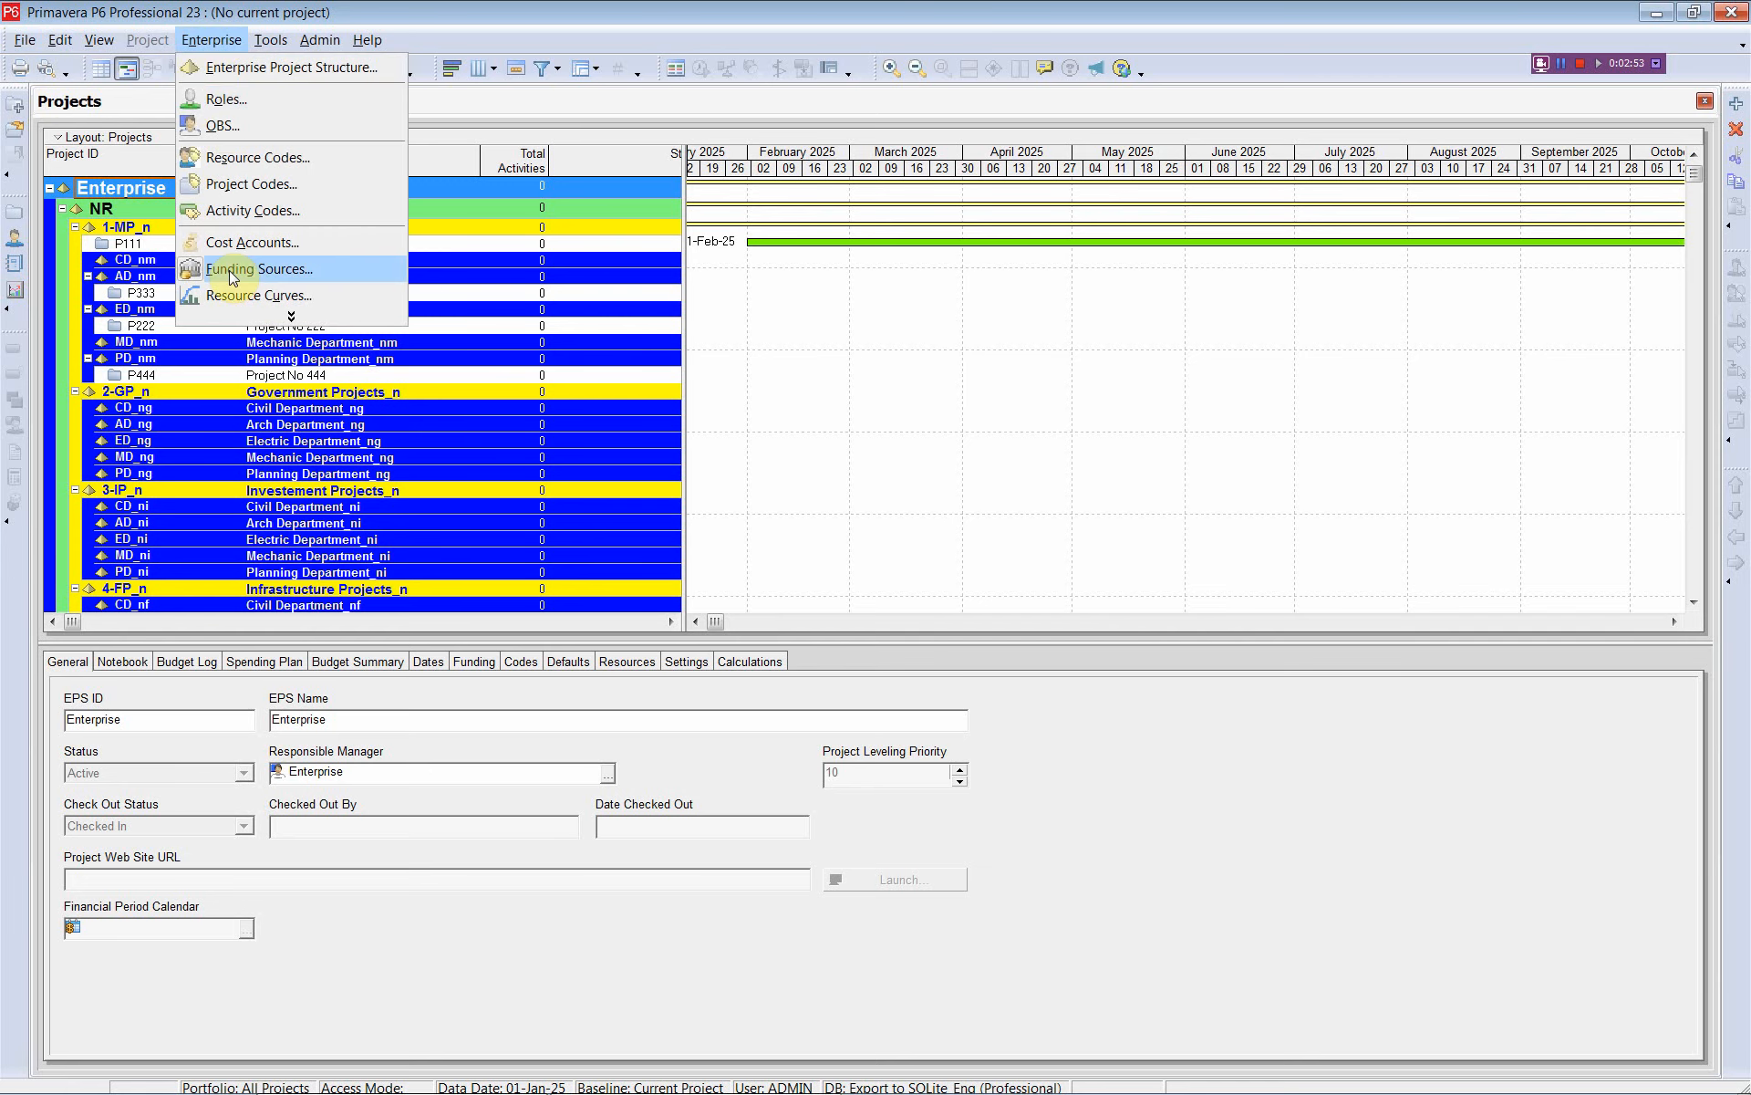
left_click(244, 294)
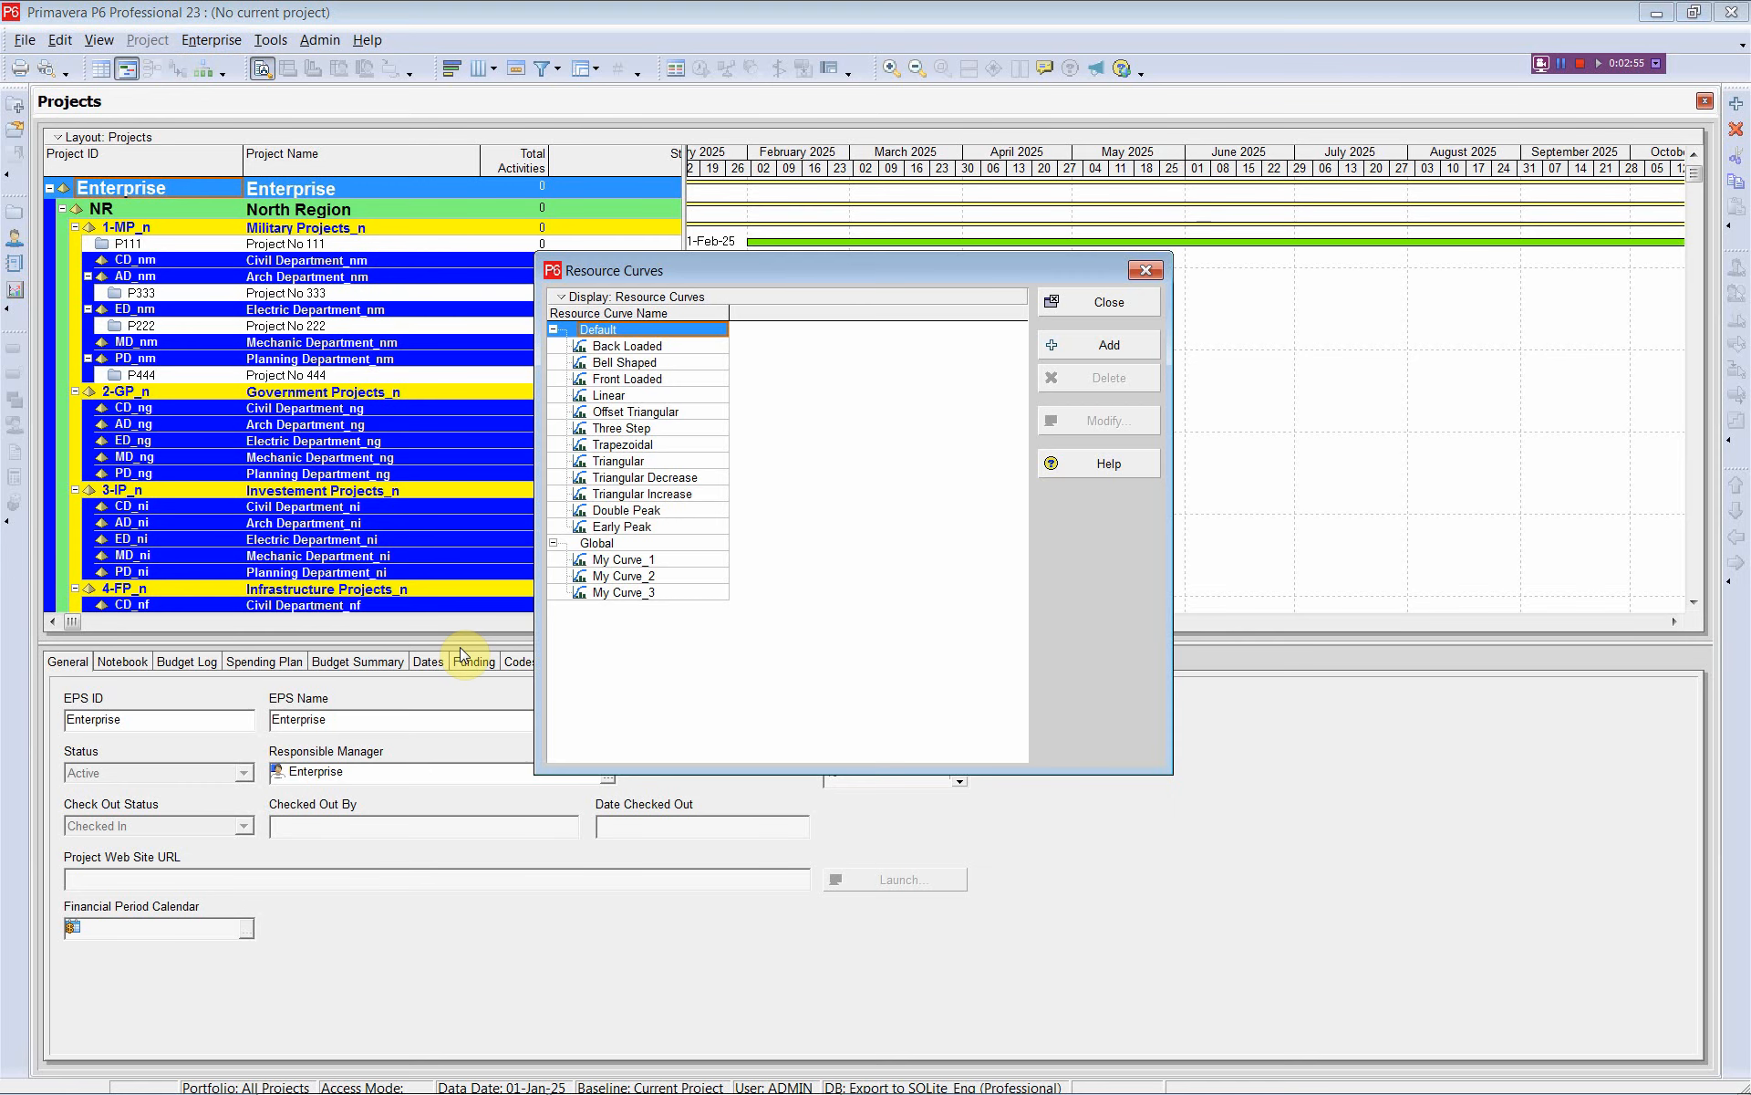
- Examine the period values of the Global curve My Curve_3 in its modify view, and close the Resource Curves dialog
left_click(644, 593)
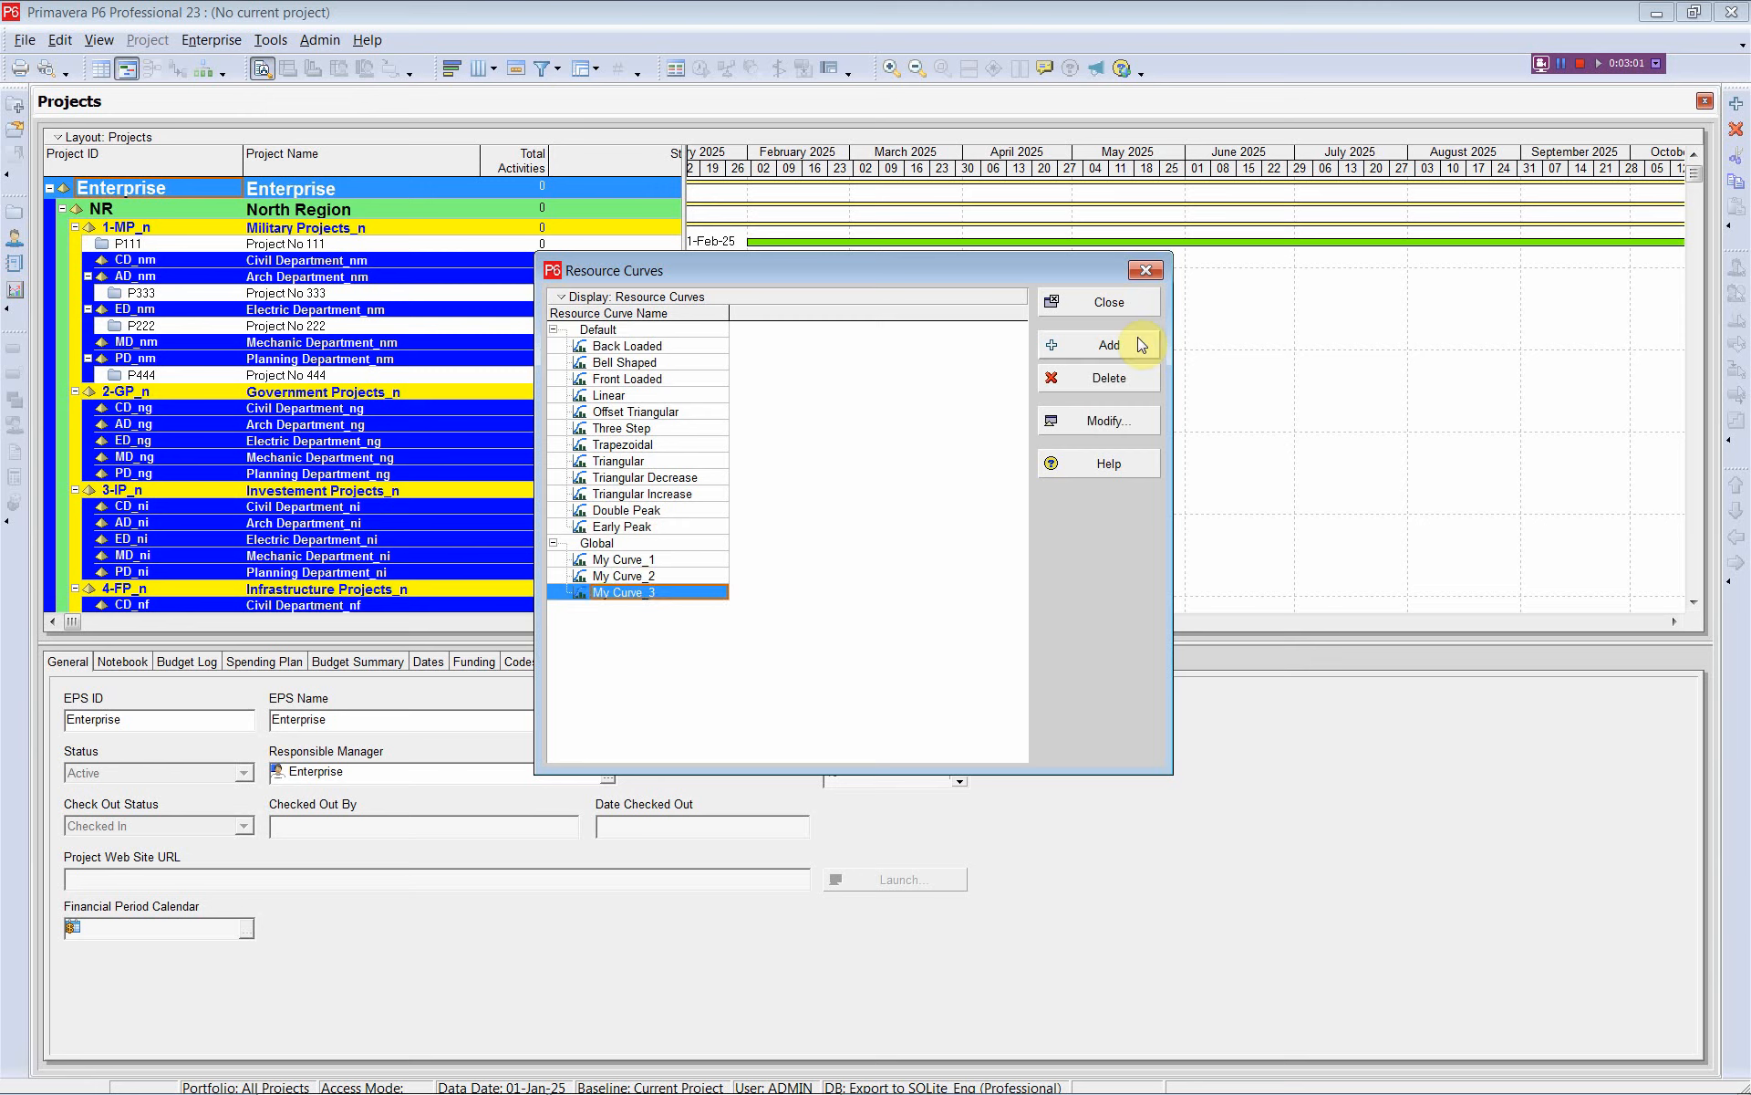
left_click(1104, 420)
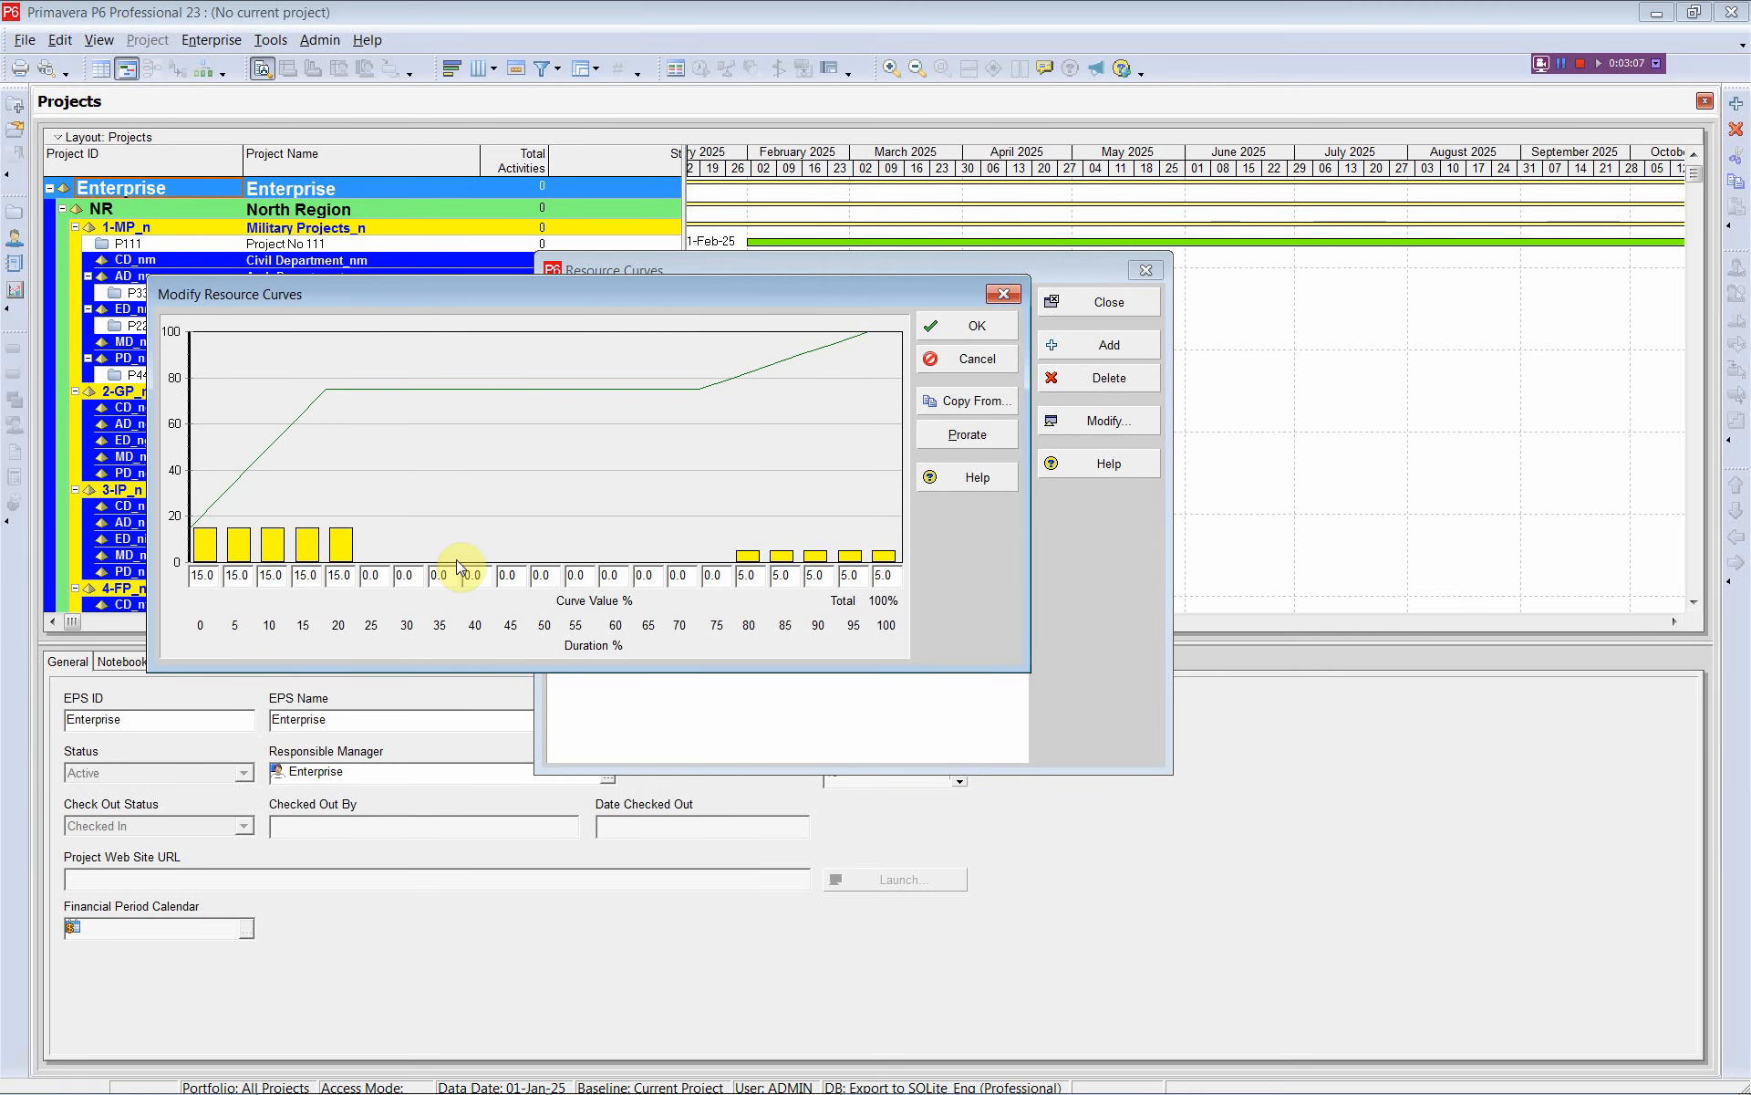
left_click(985, 324)
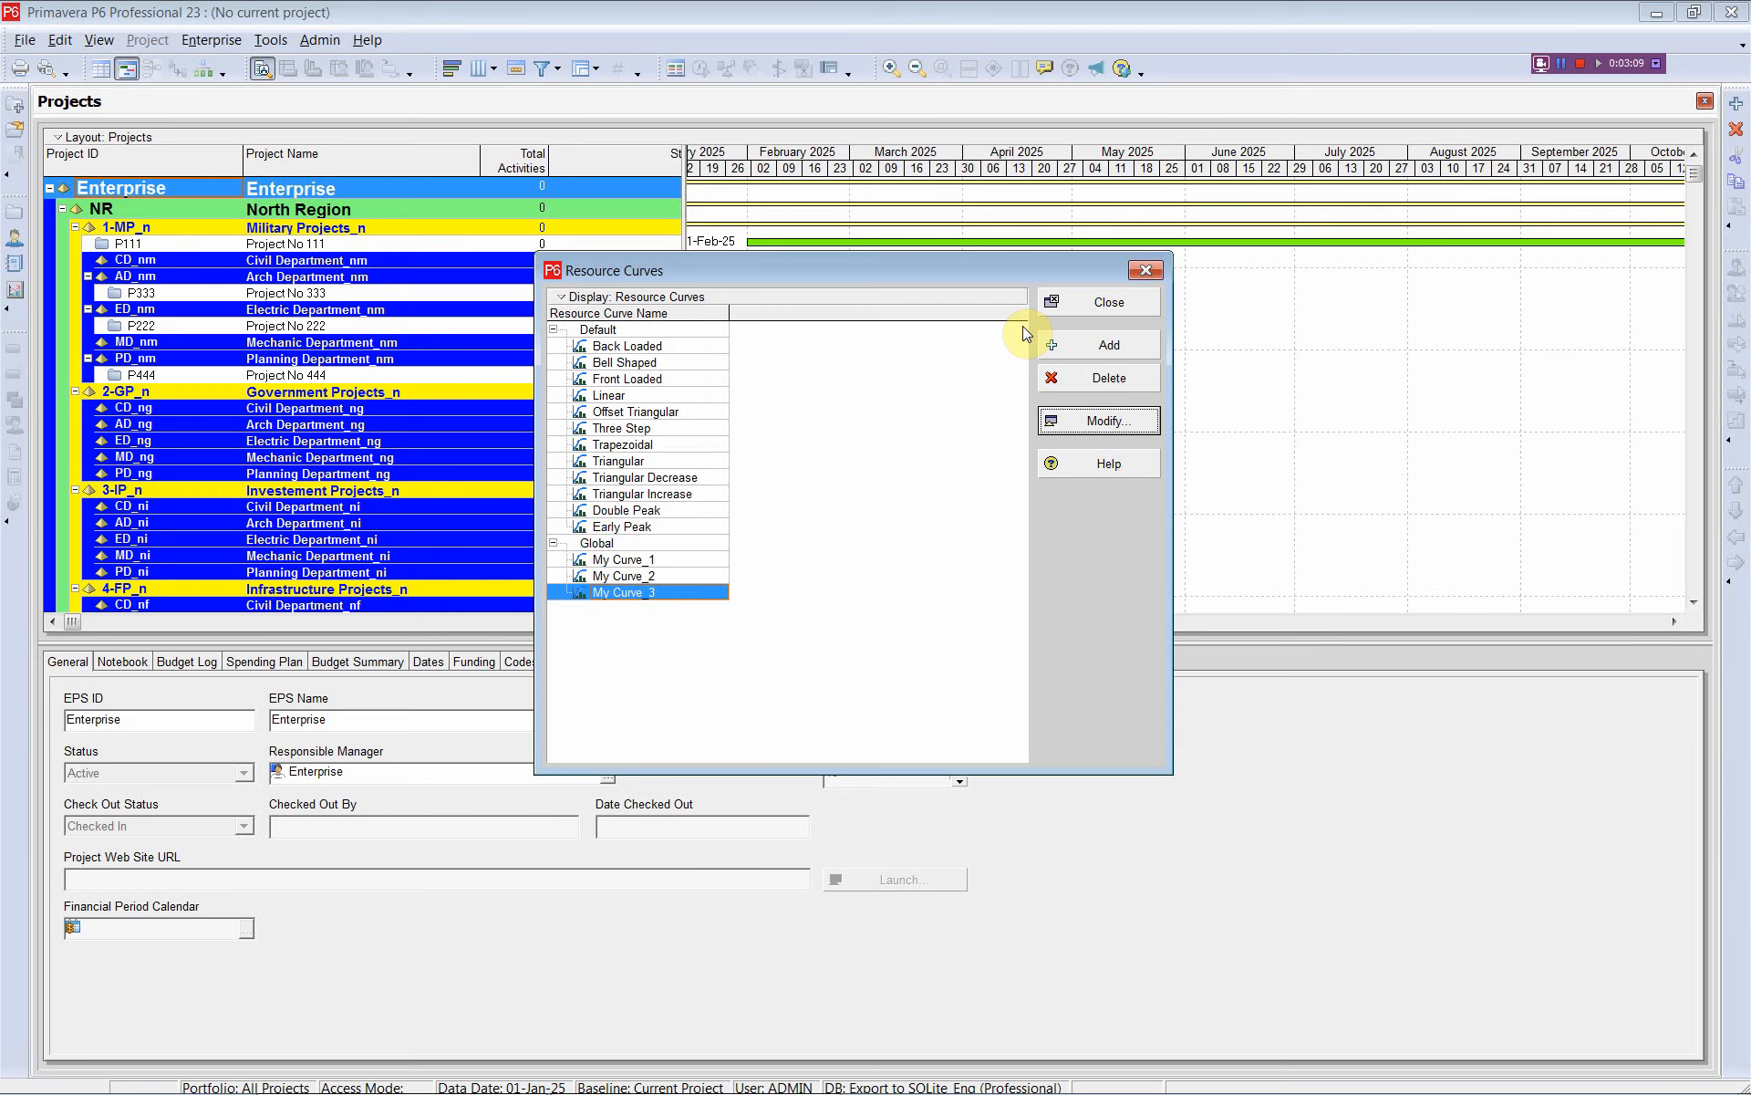
left_click(1096, 304)
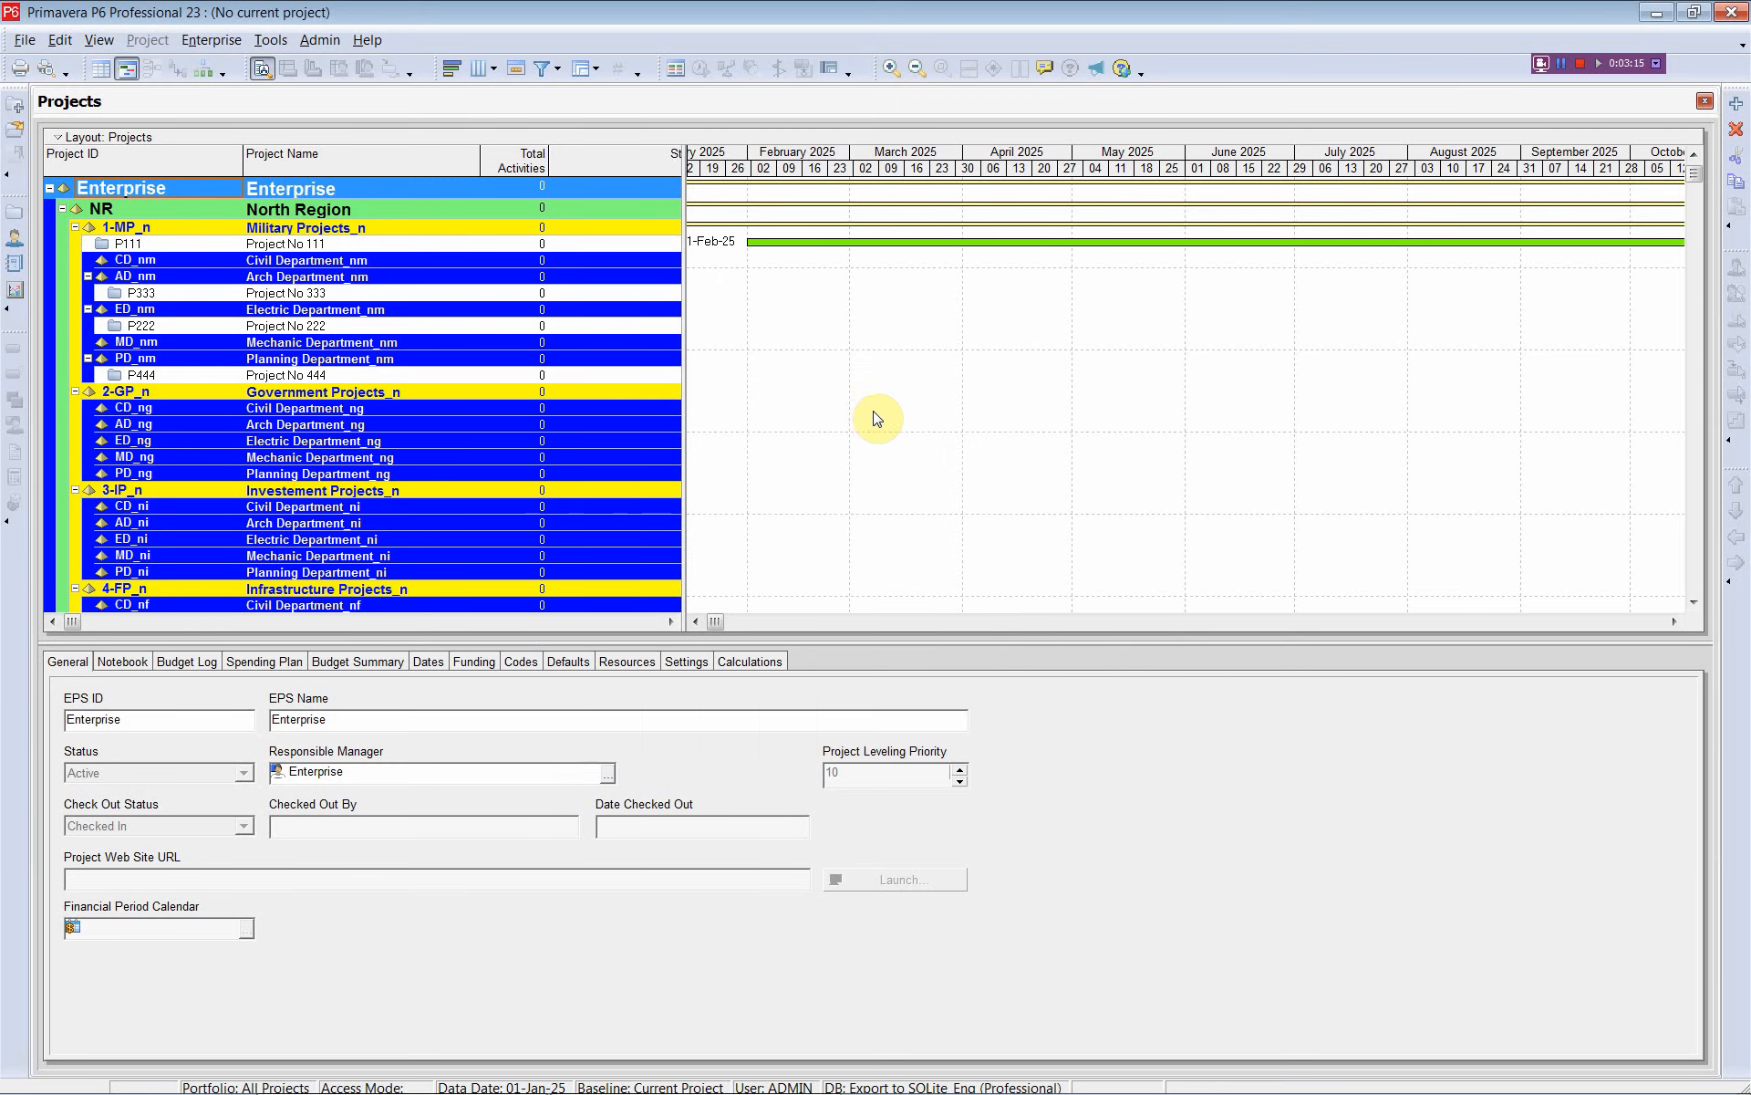
- Switch back to Excel and mark My Curve_2 for deletion by entering y in its Delete? cell, Y17
key("alt+Tab")
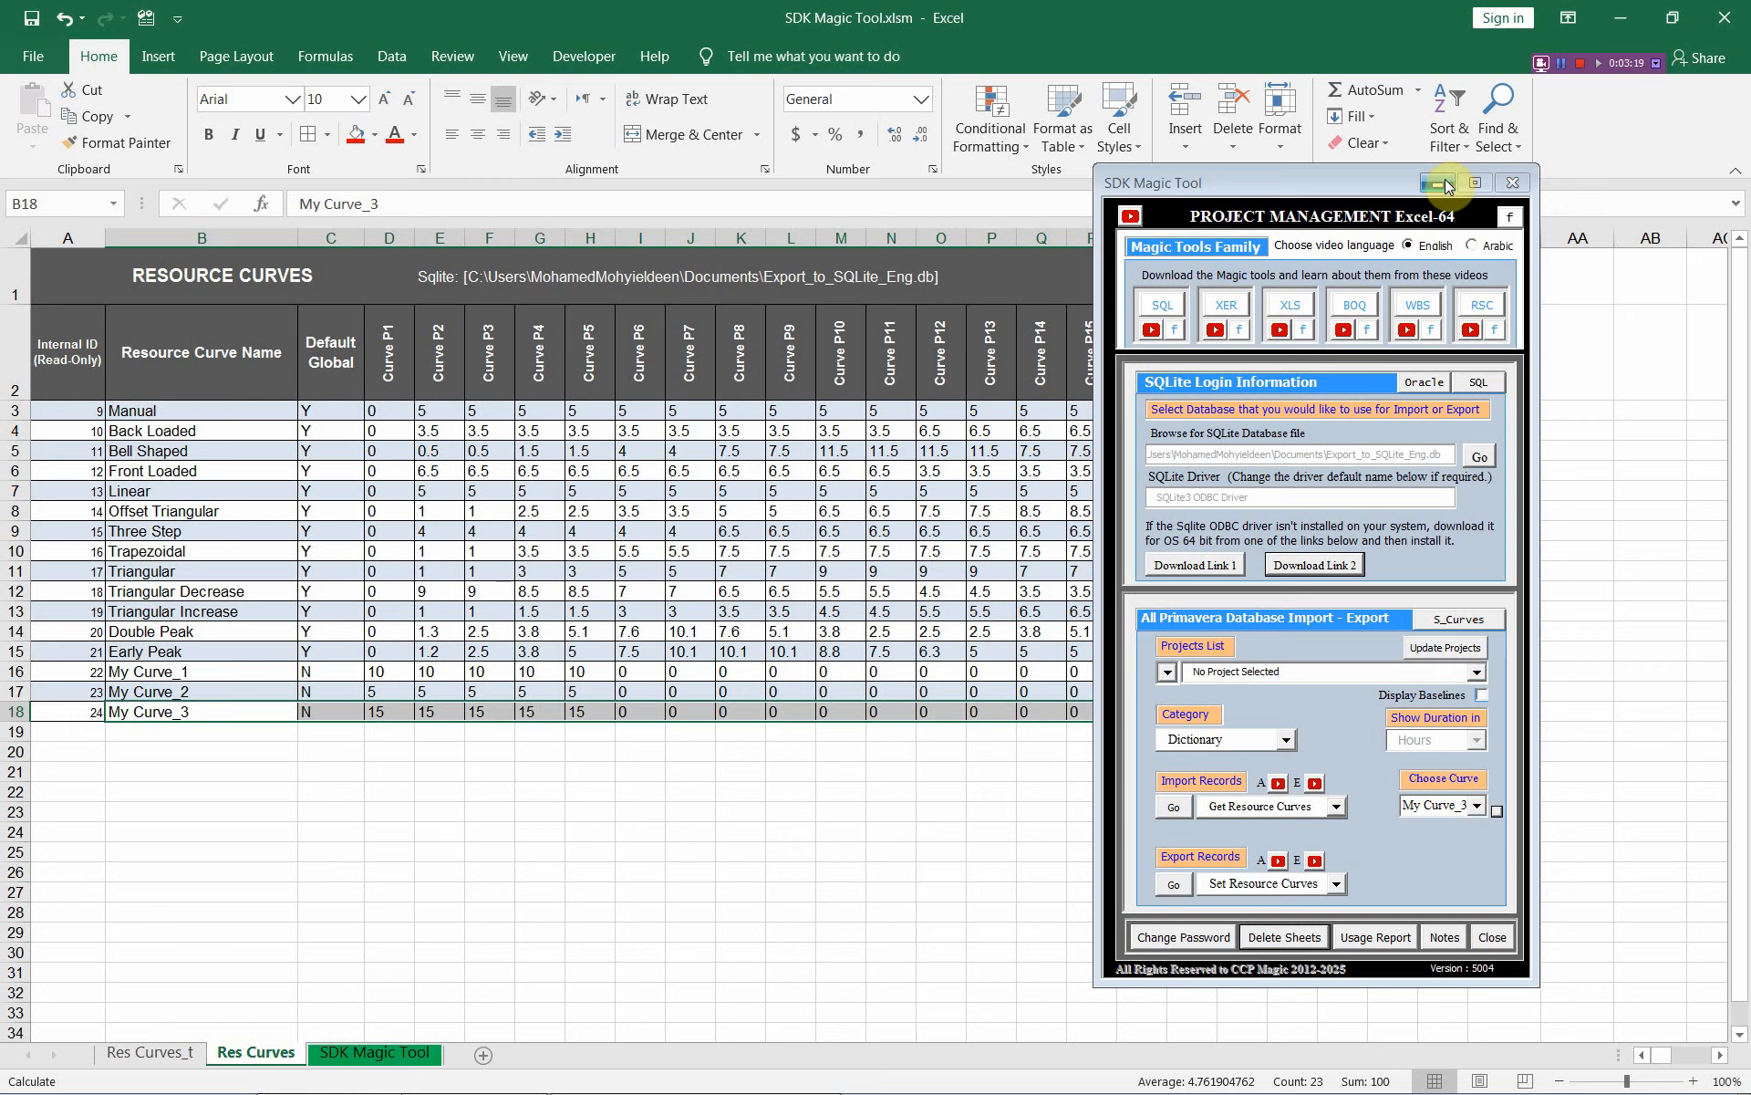
left_click(1439, 185)
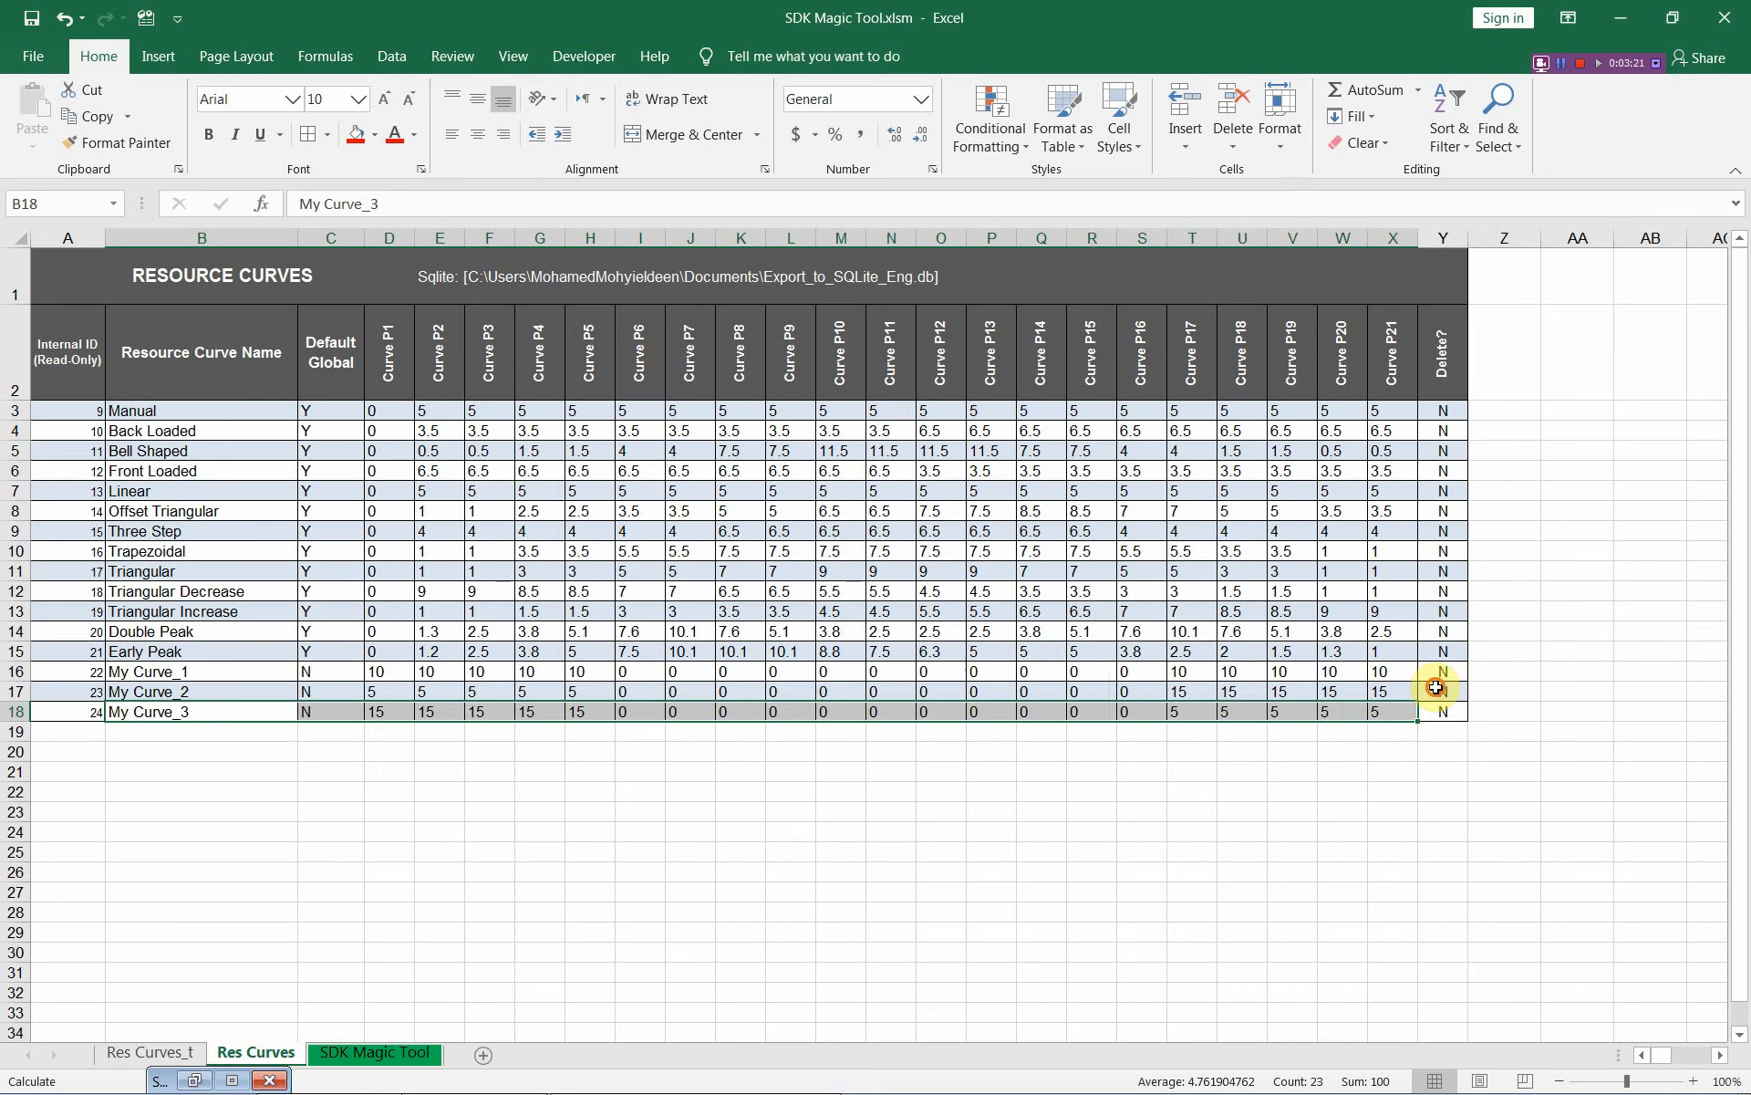
left_click(1436, 689)
type("y")
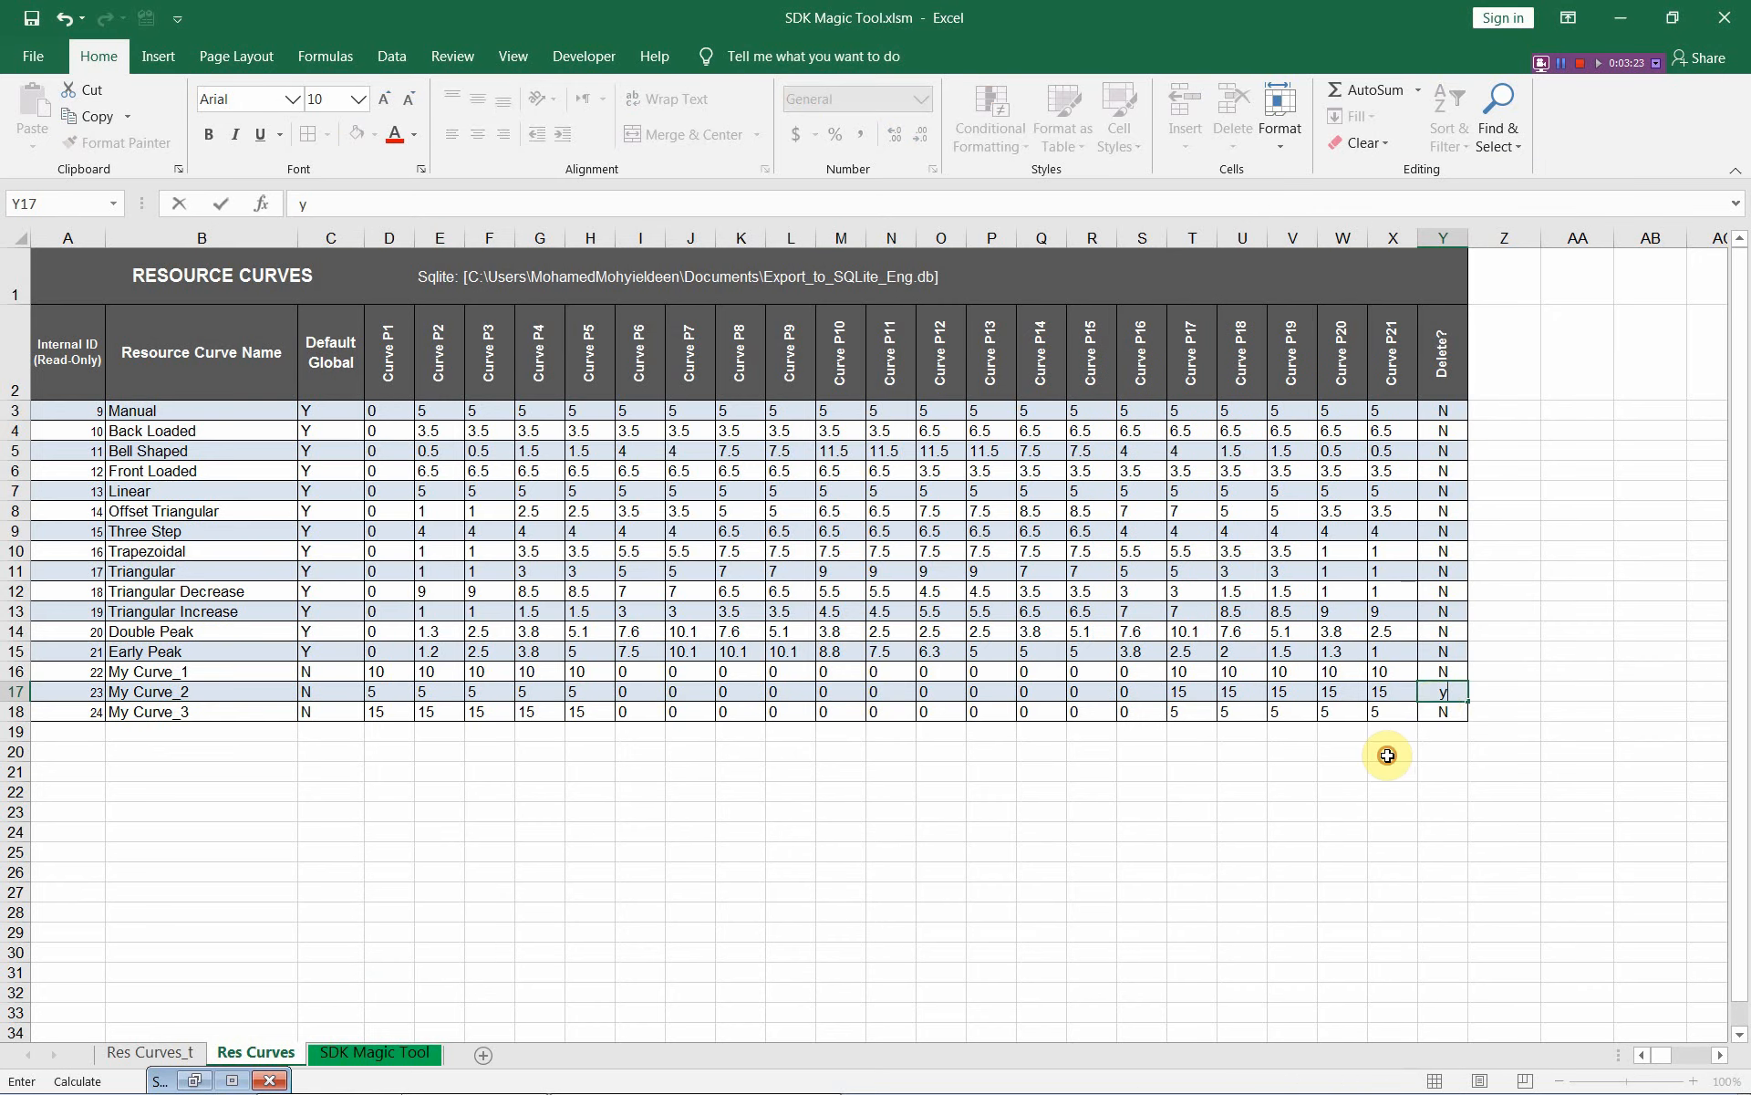
left_click(1386, 748)
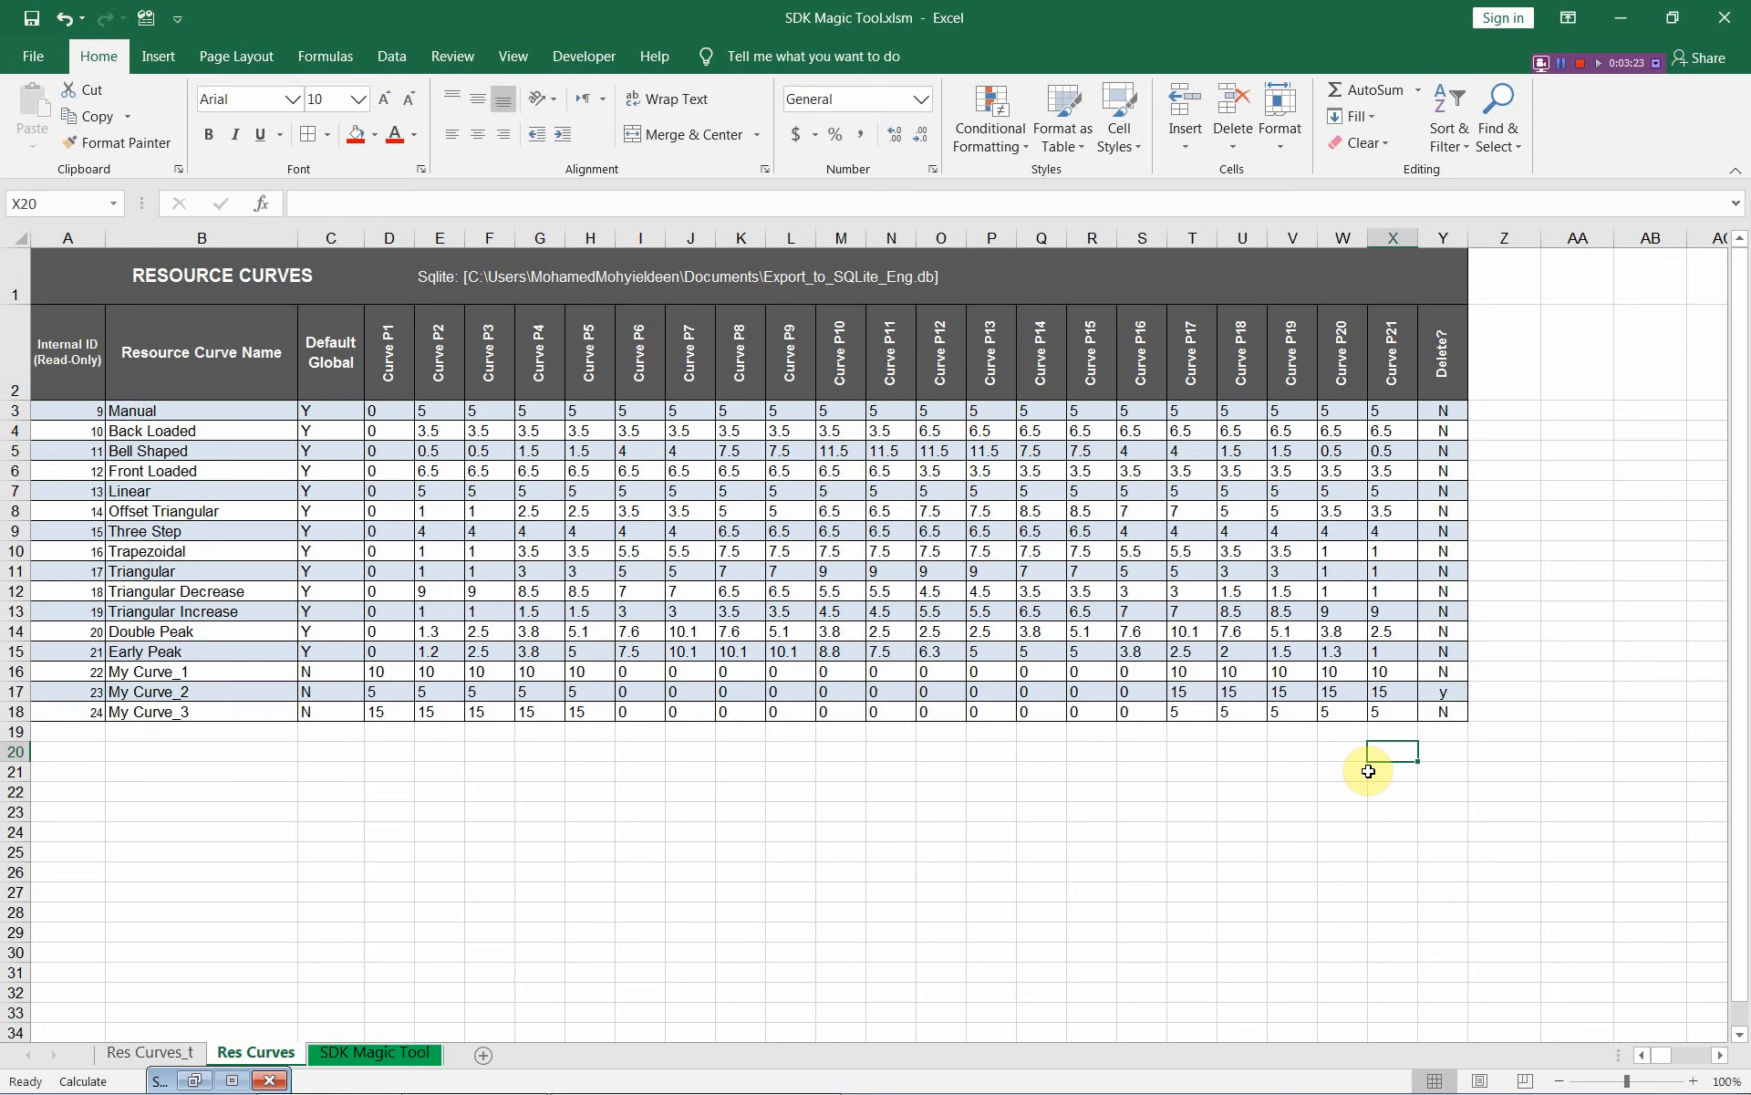
- Export the Res Curves sheet to the SQLite database with the Set Resource Curves task
left_click(194, 1080)
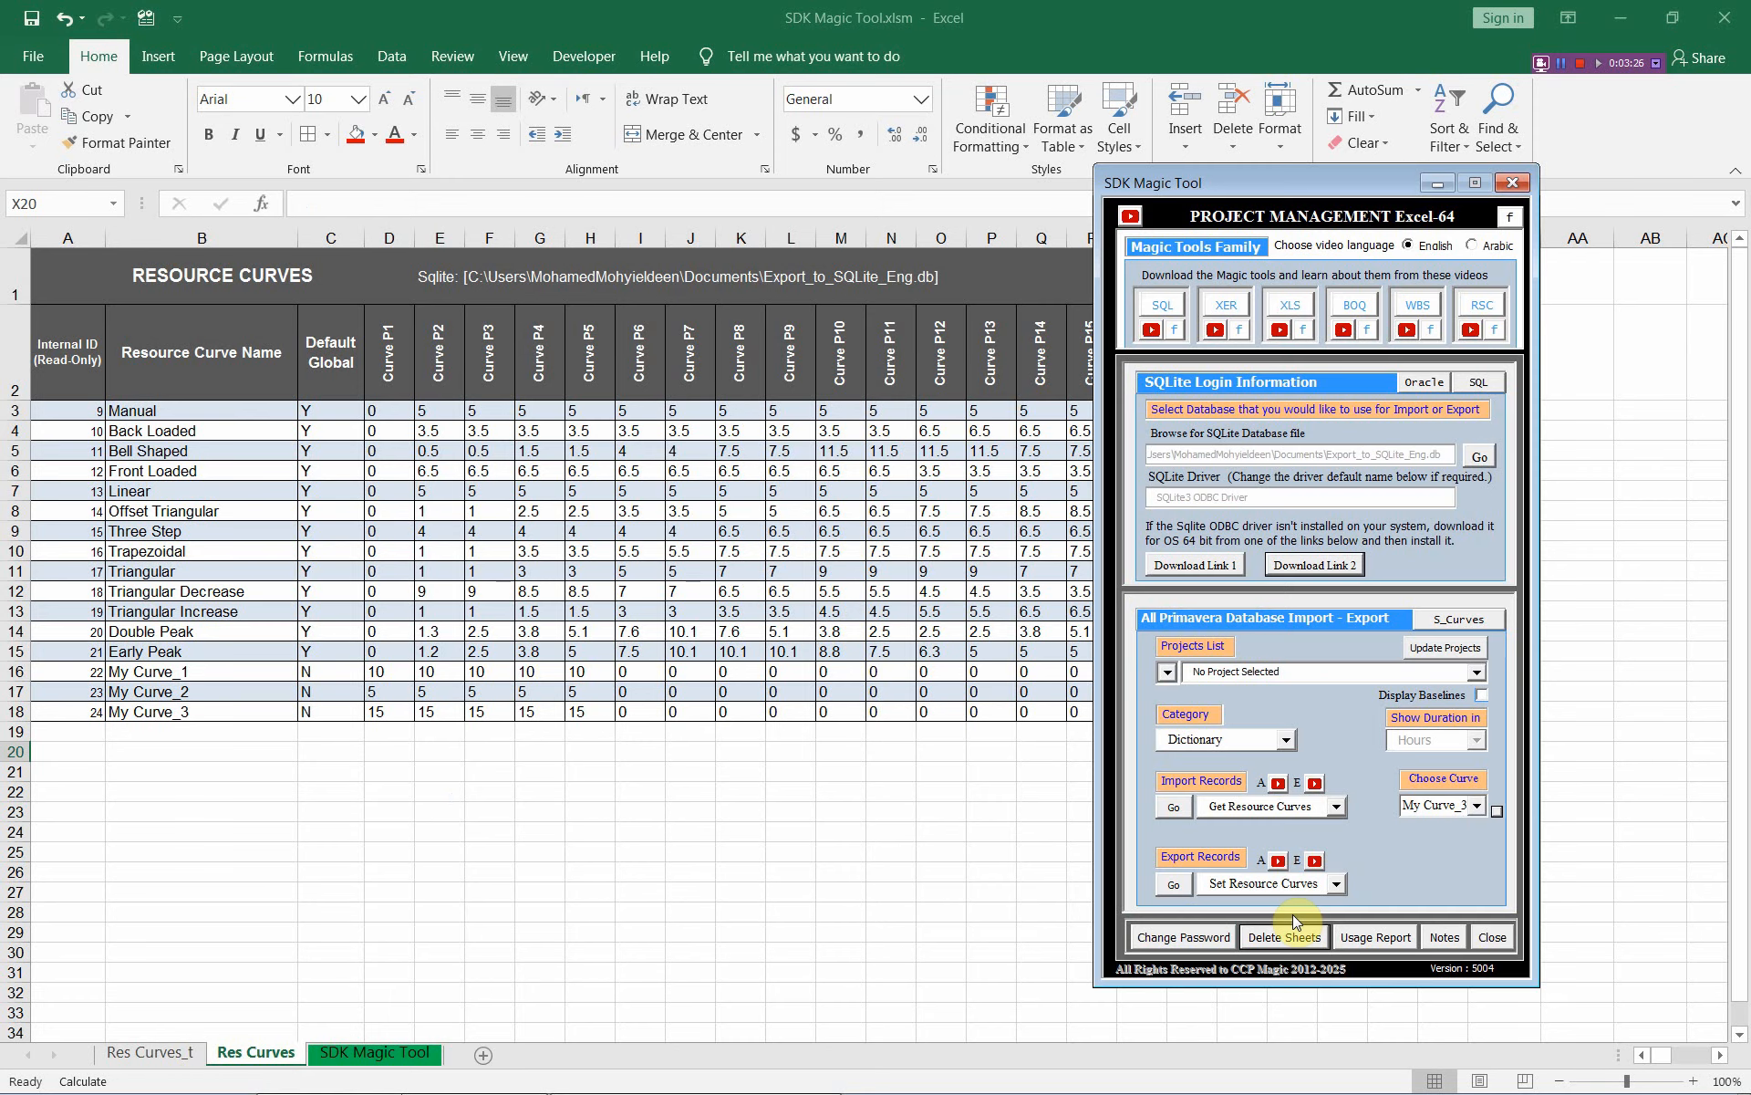
left_click(1175, 885)
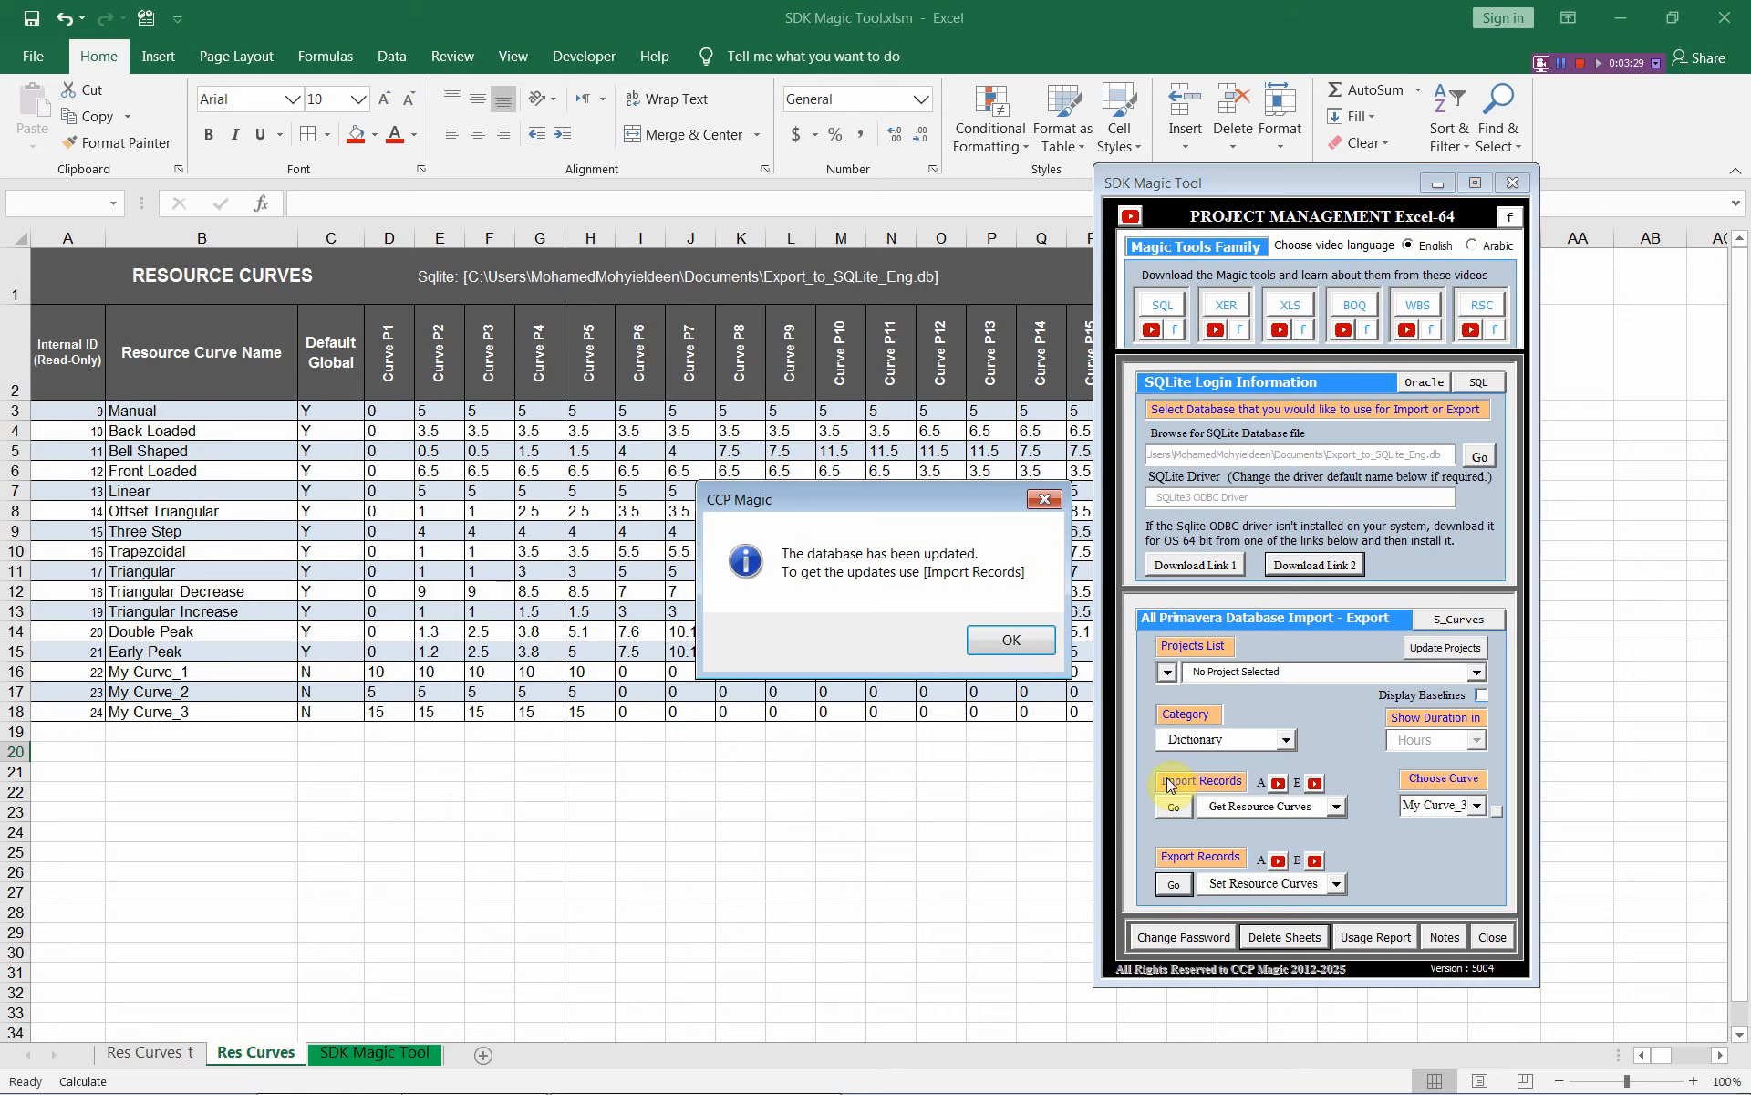
left_click(1006, 641)
- Import the resource curves into the sheet again with Get Resource Curves, and dismiss the information screen
left_click(1170, 806)
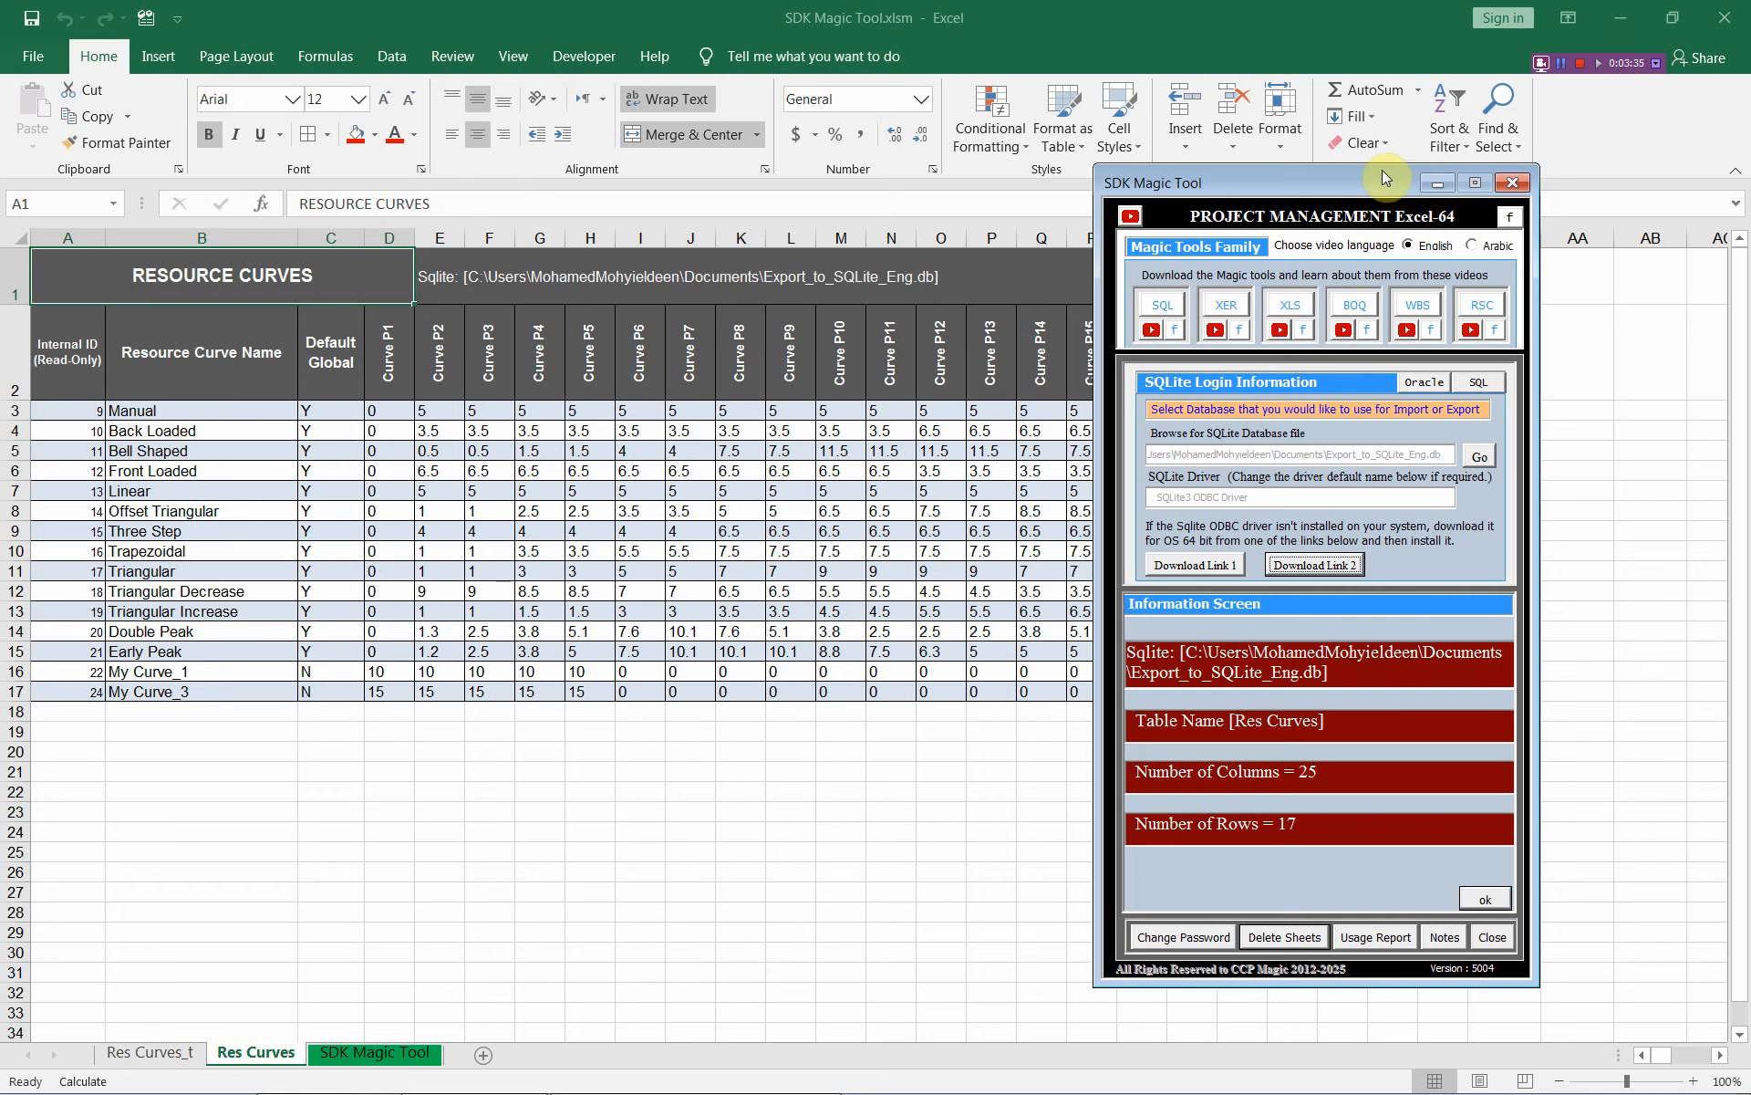
left_click_drag(1337, 365, 1425, 116)
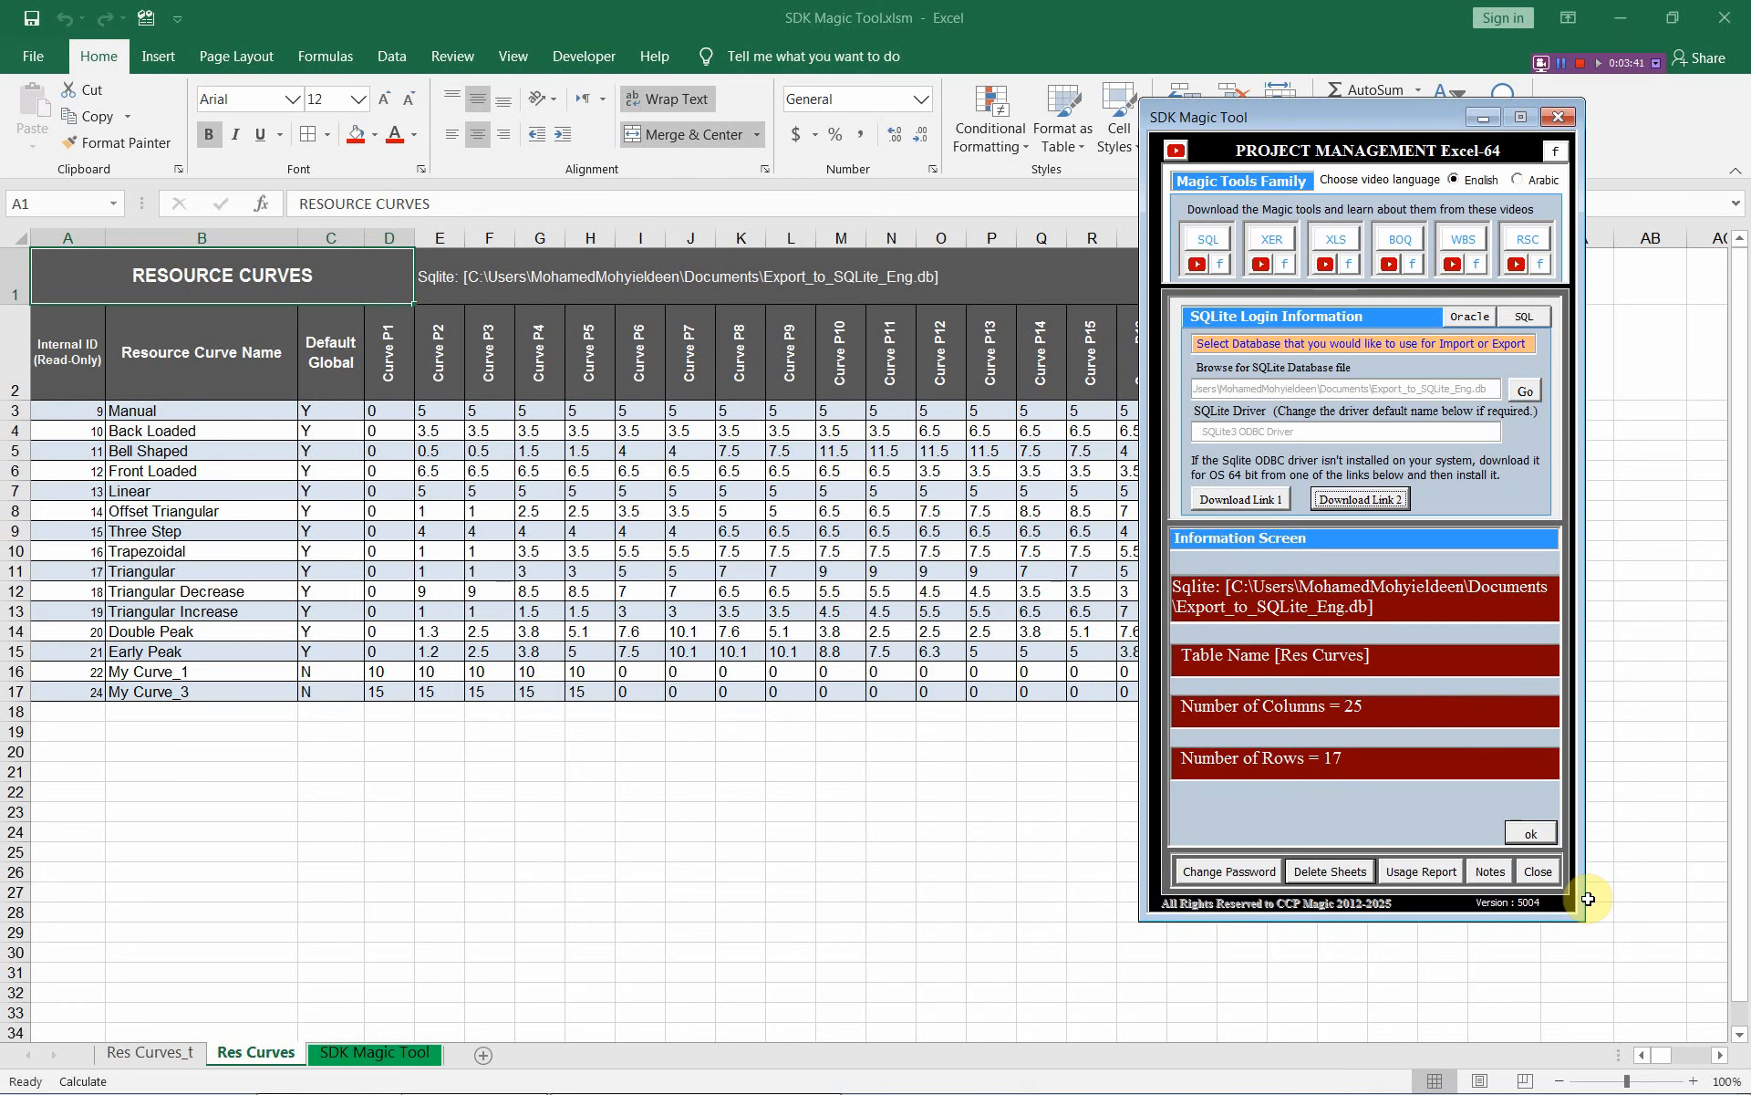
left_click(1532, 832)
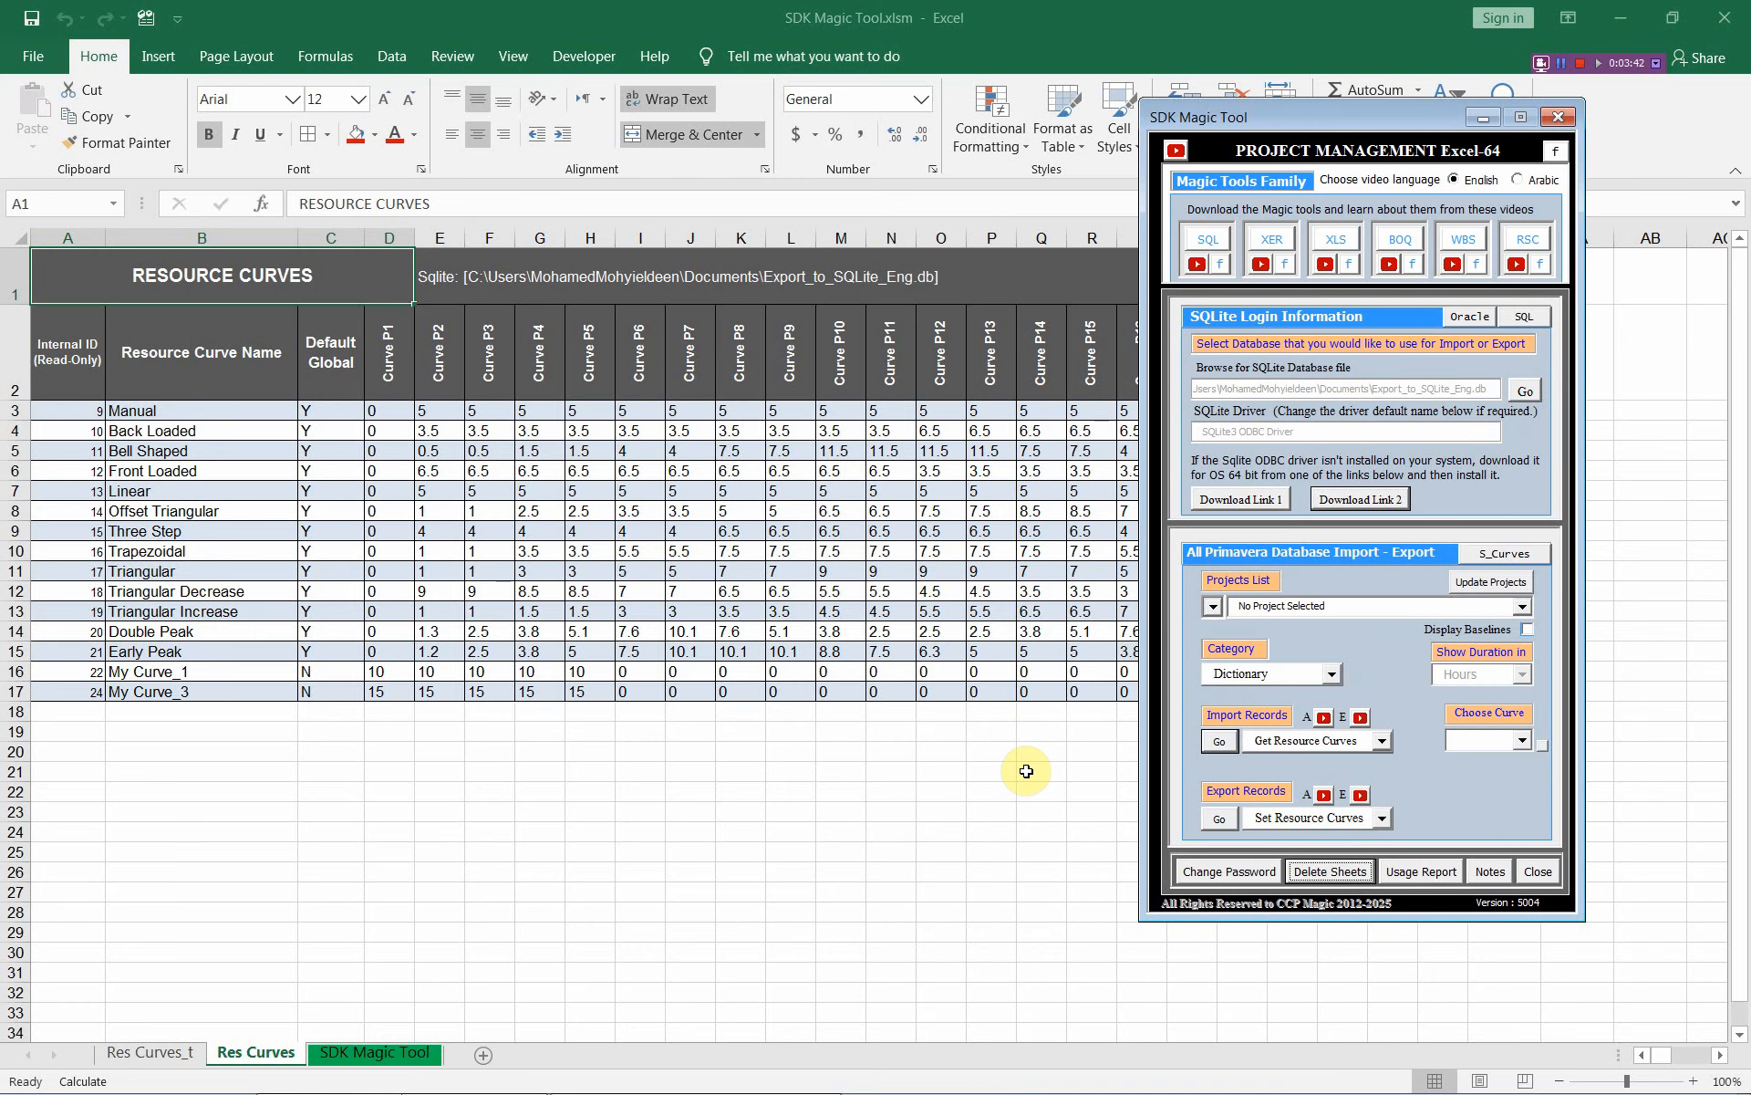
- Refresh the data in Primavera P6 and check which Global curves the Resource Curves dictionary lists, closing it when done
key("alt+Tab")
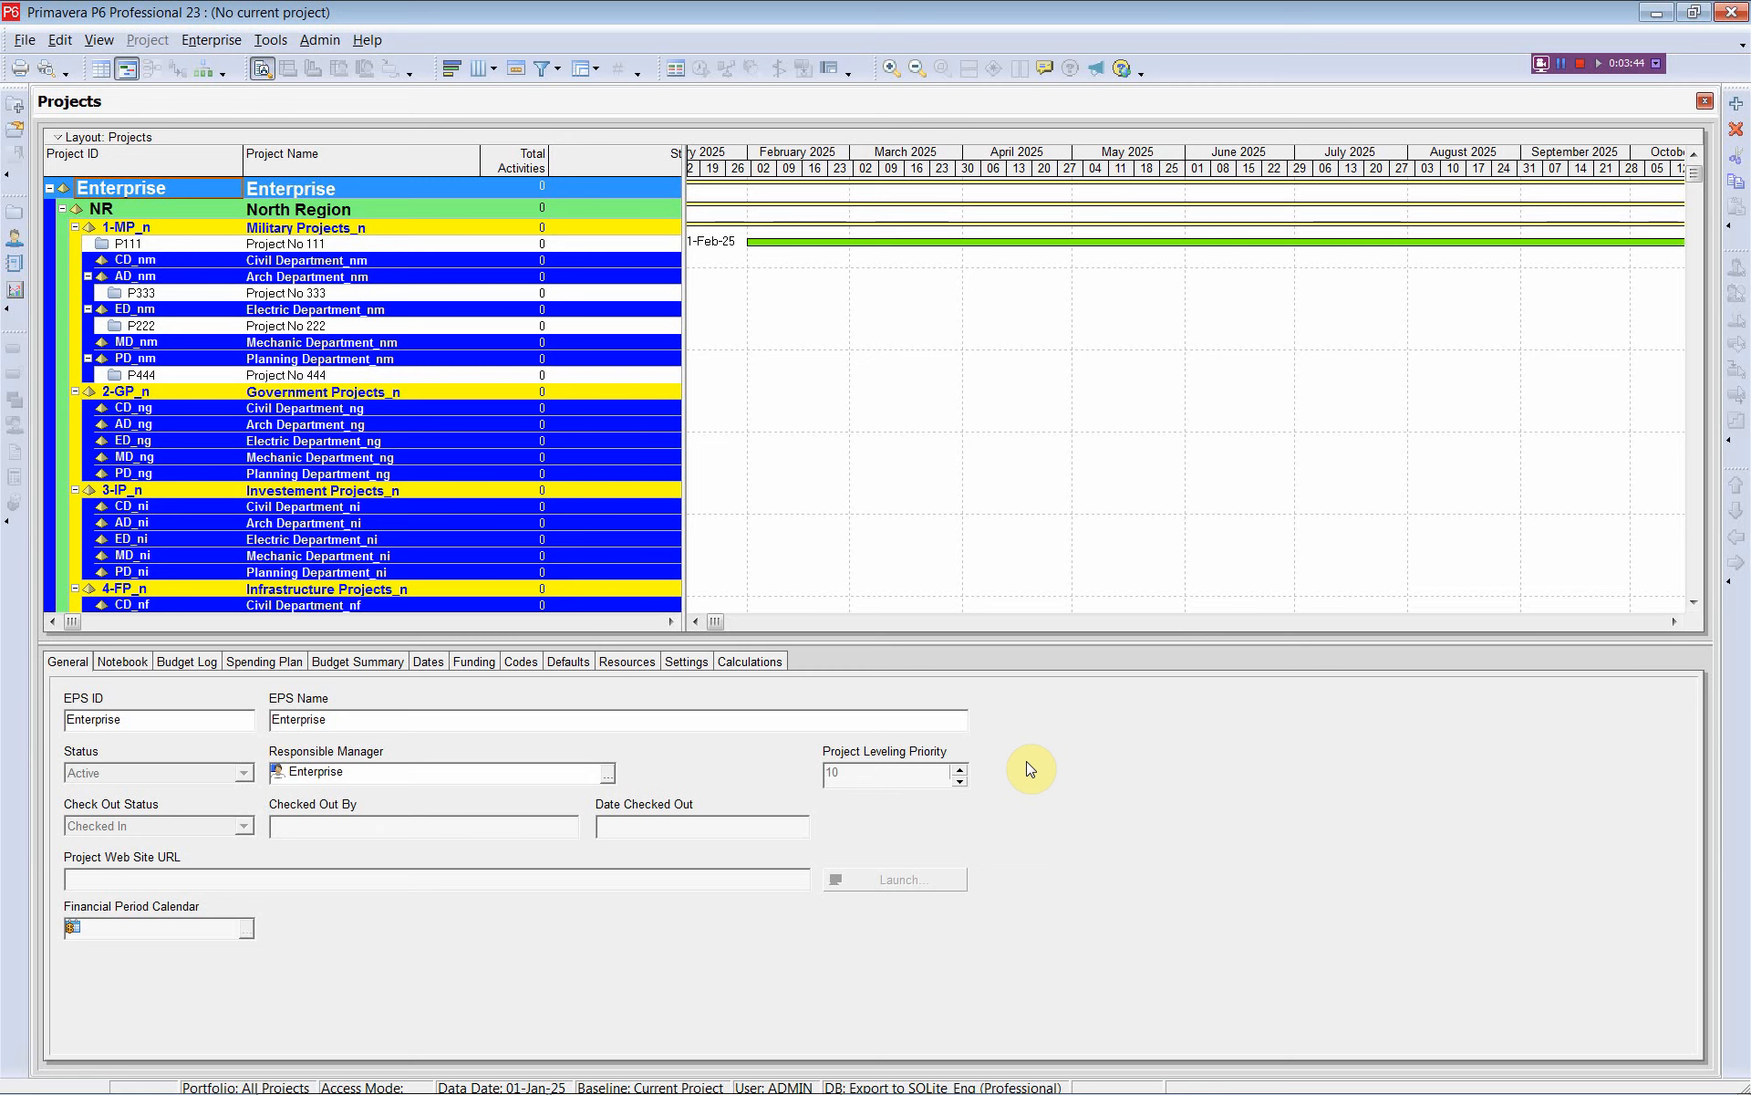
left_click(20, 41)
left_click(70, 95)
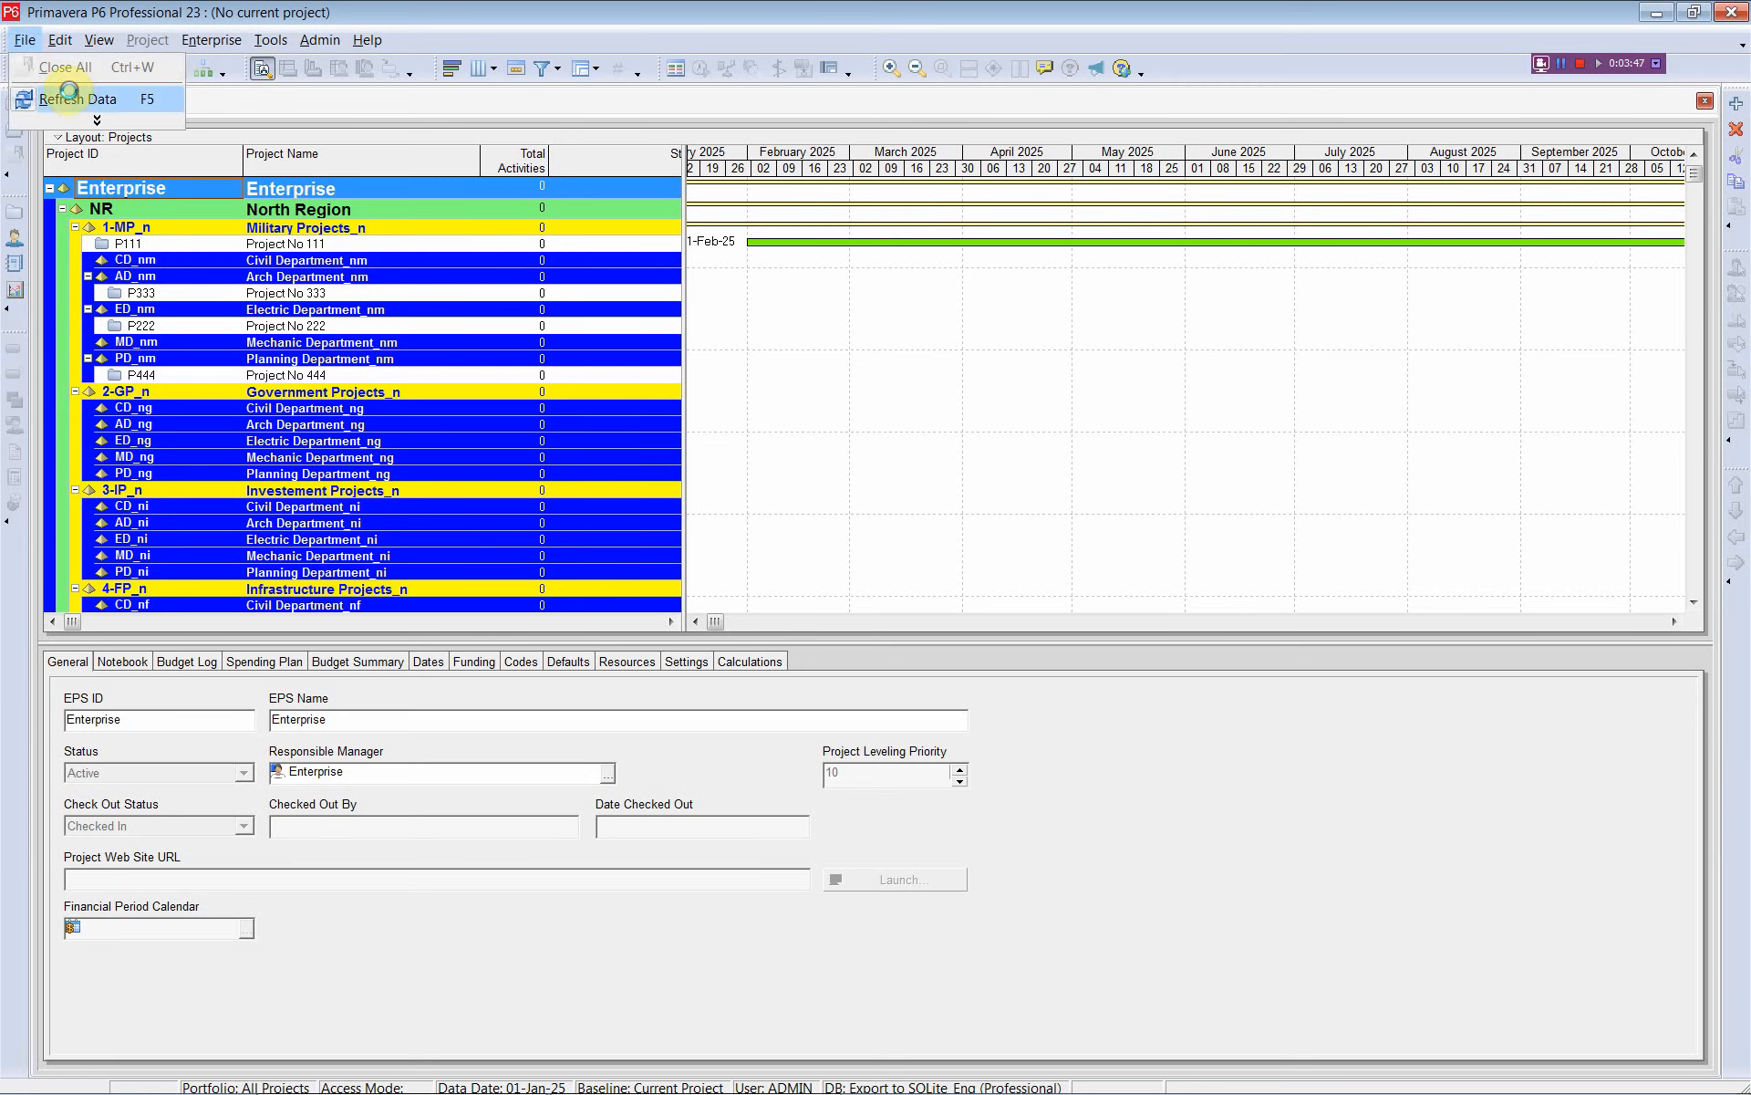
left_click(227, 35)
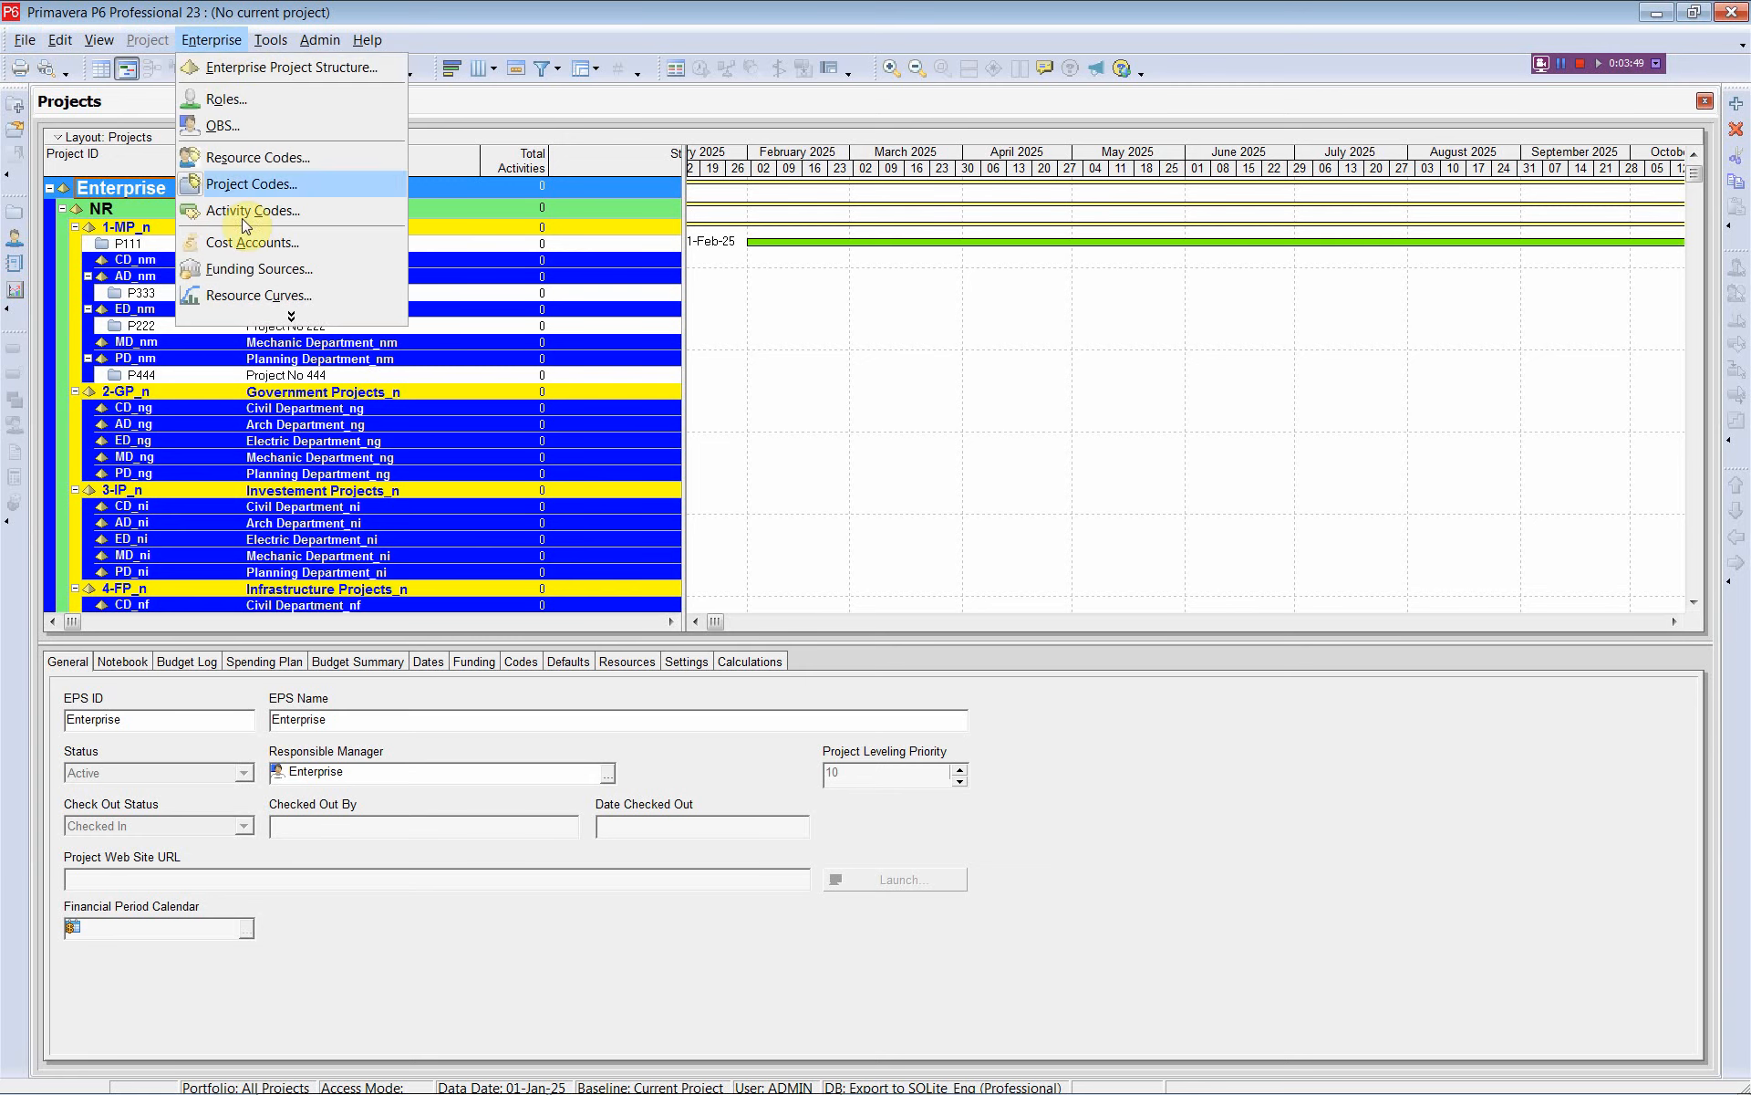
left_click(260, 297)
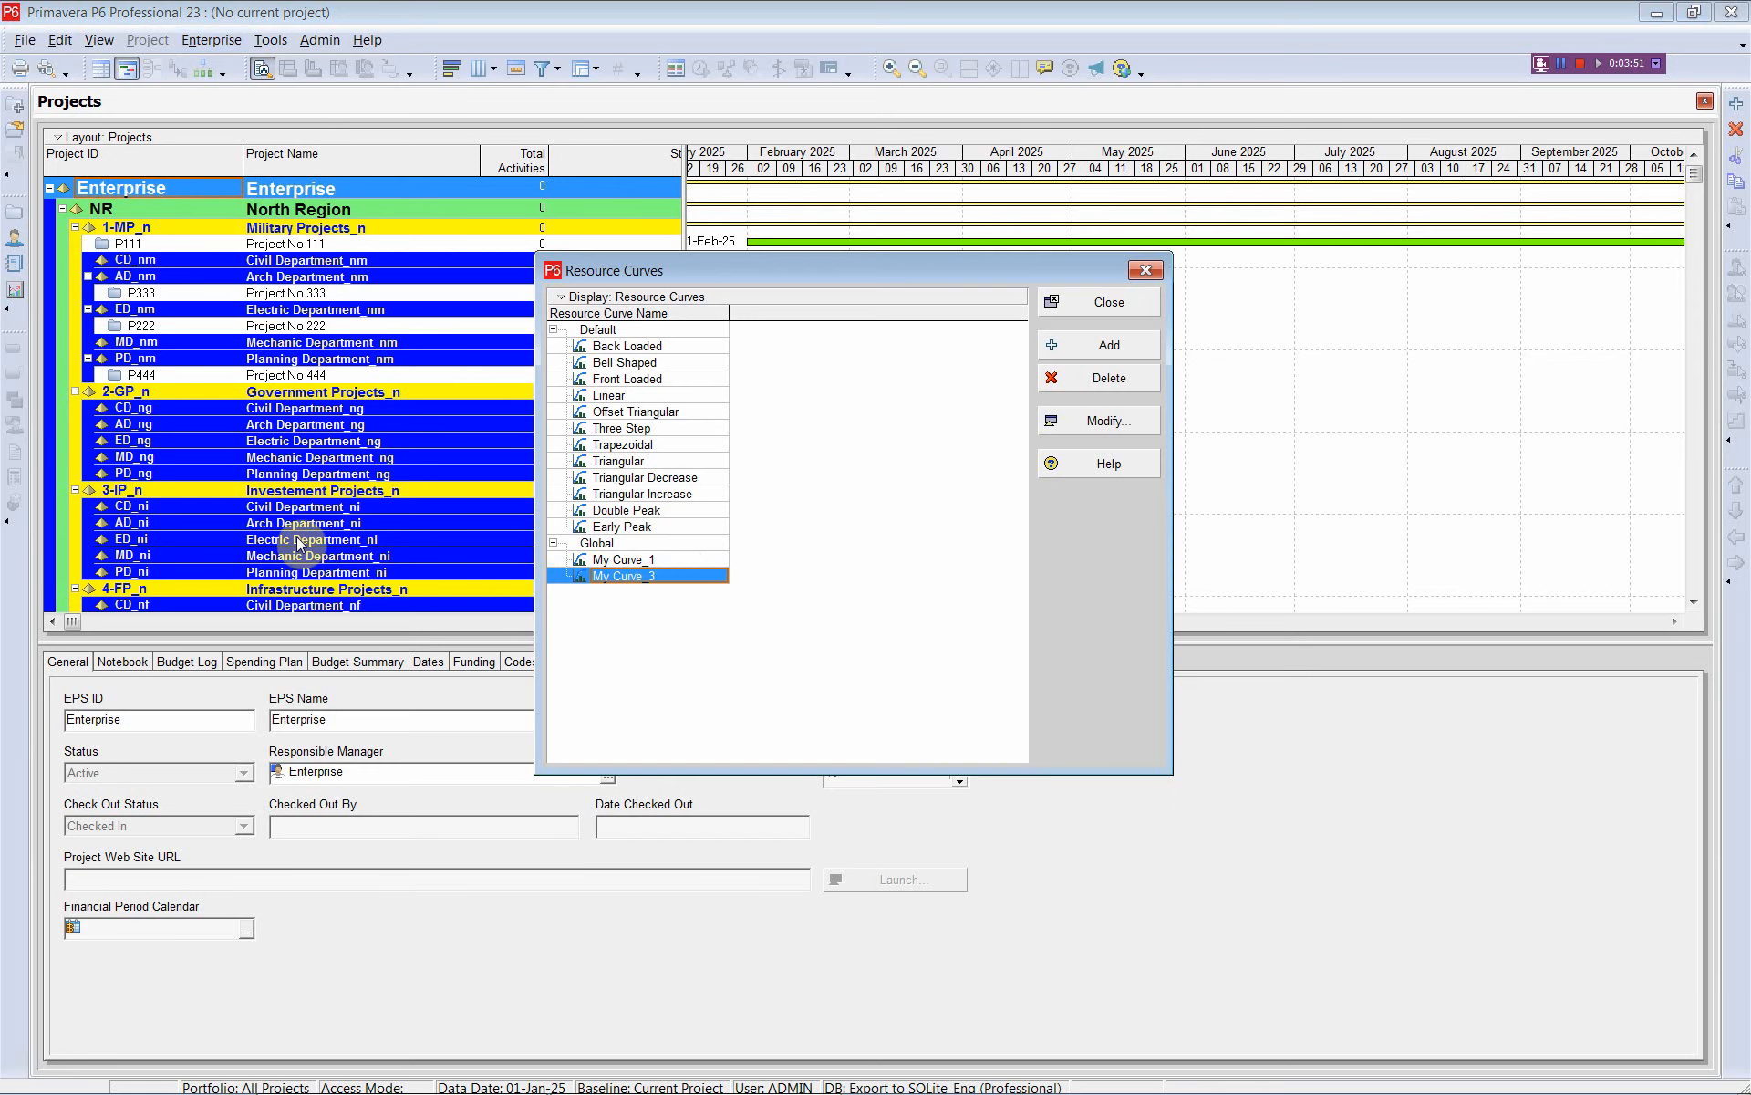
left_click(676, 558)
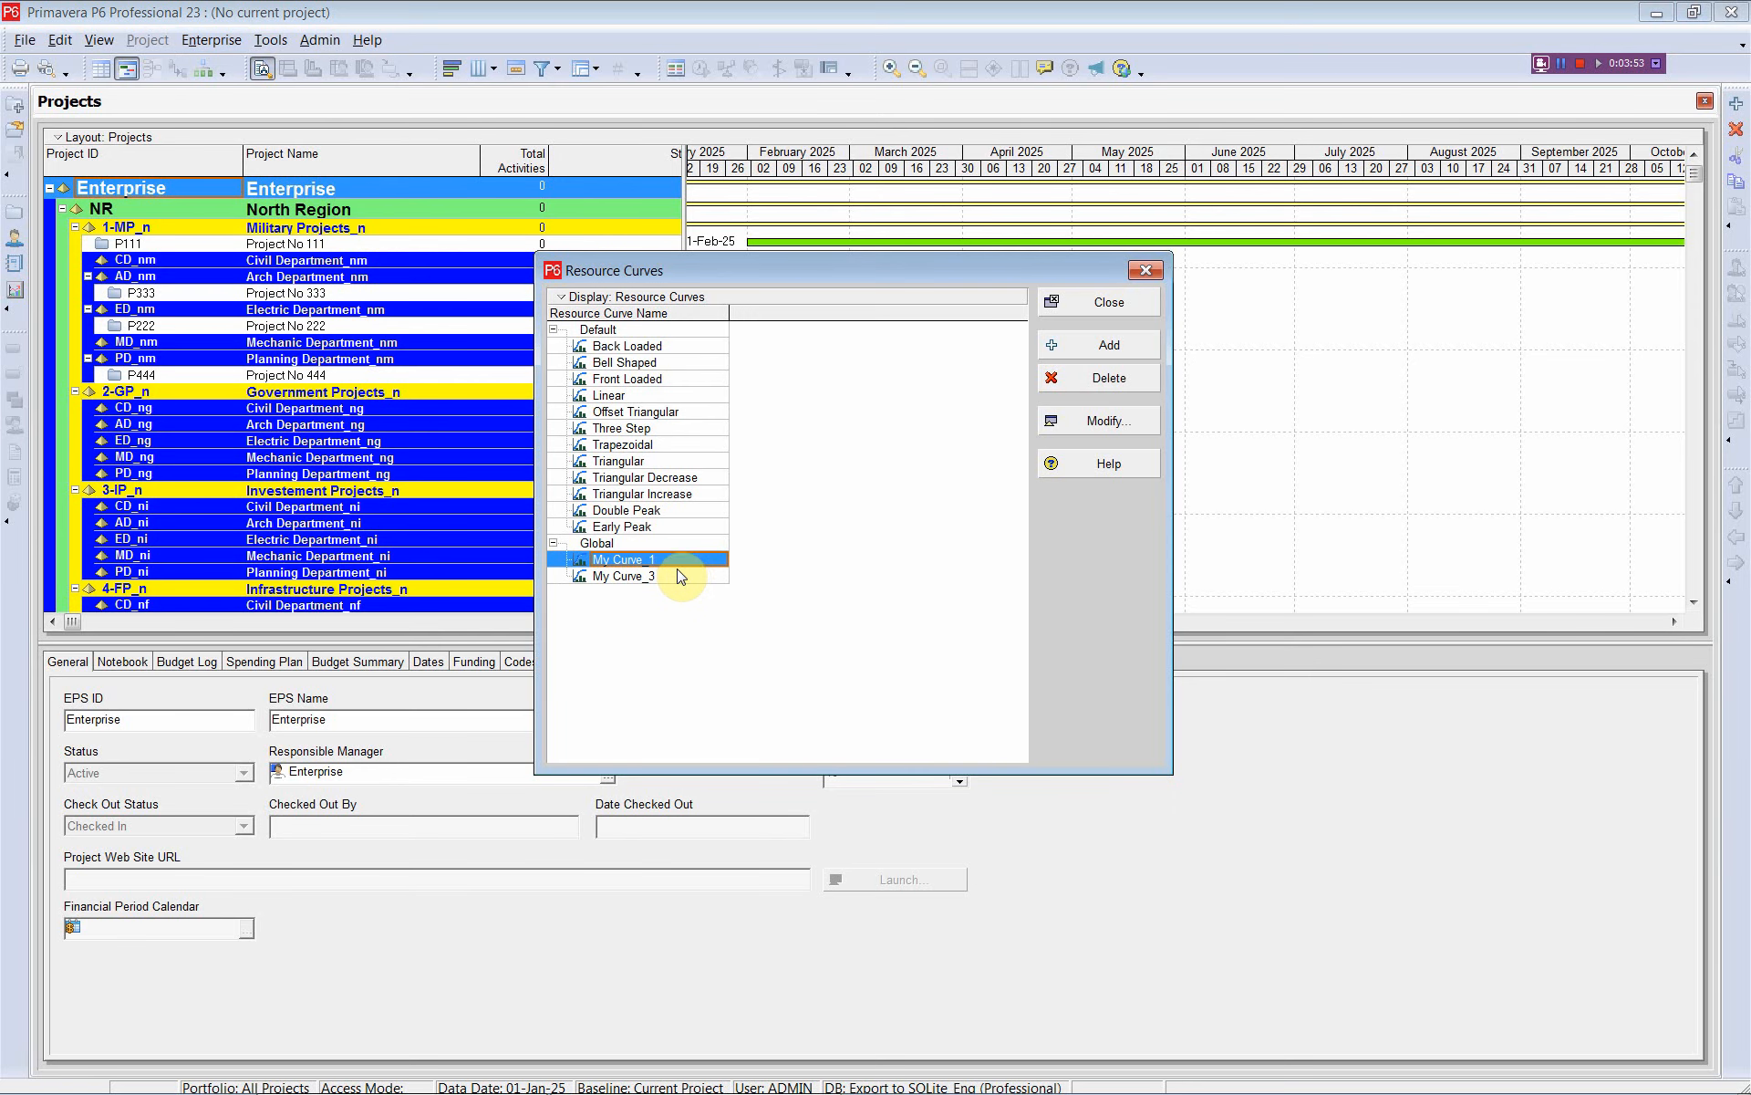
left_click(678, 576)
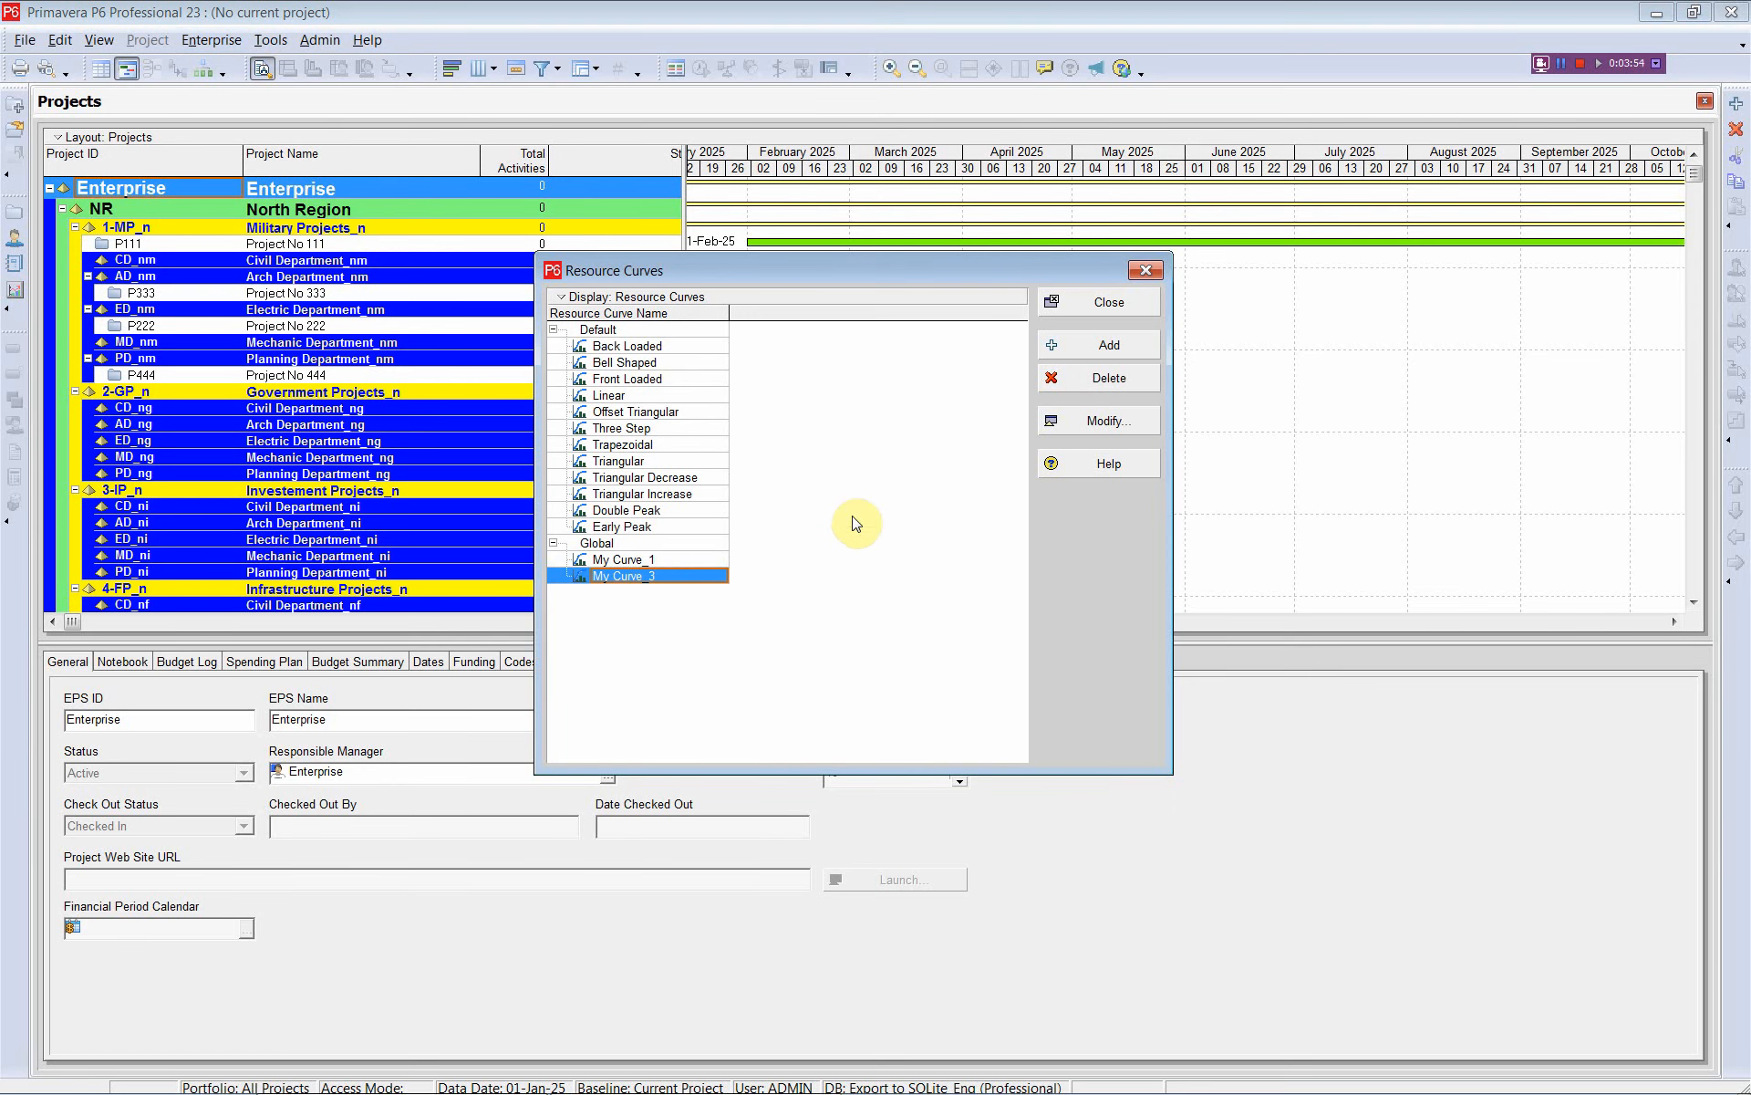
left_click(1094, 303)
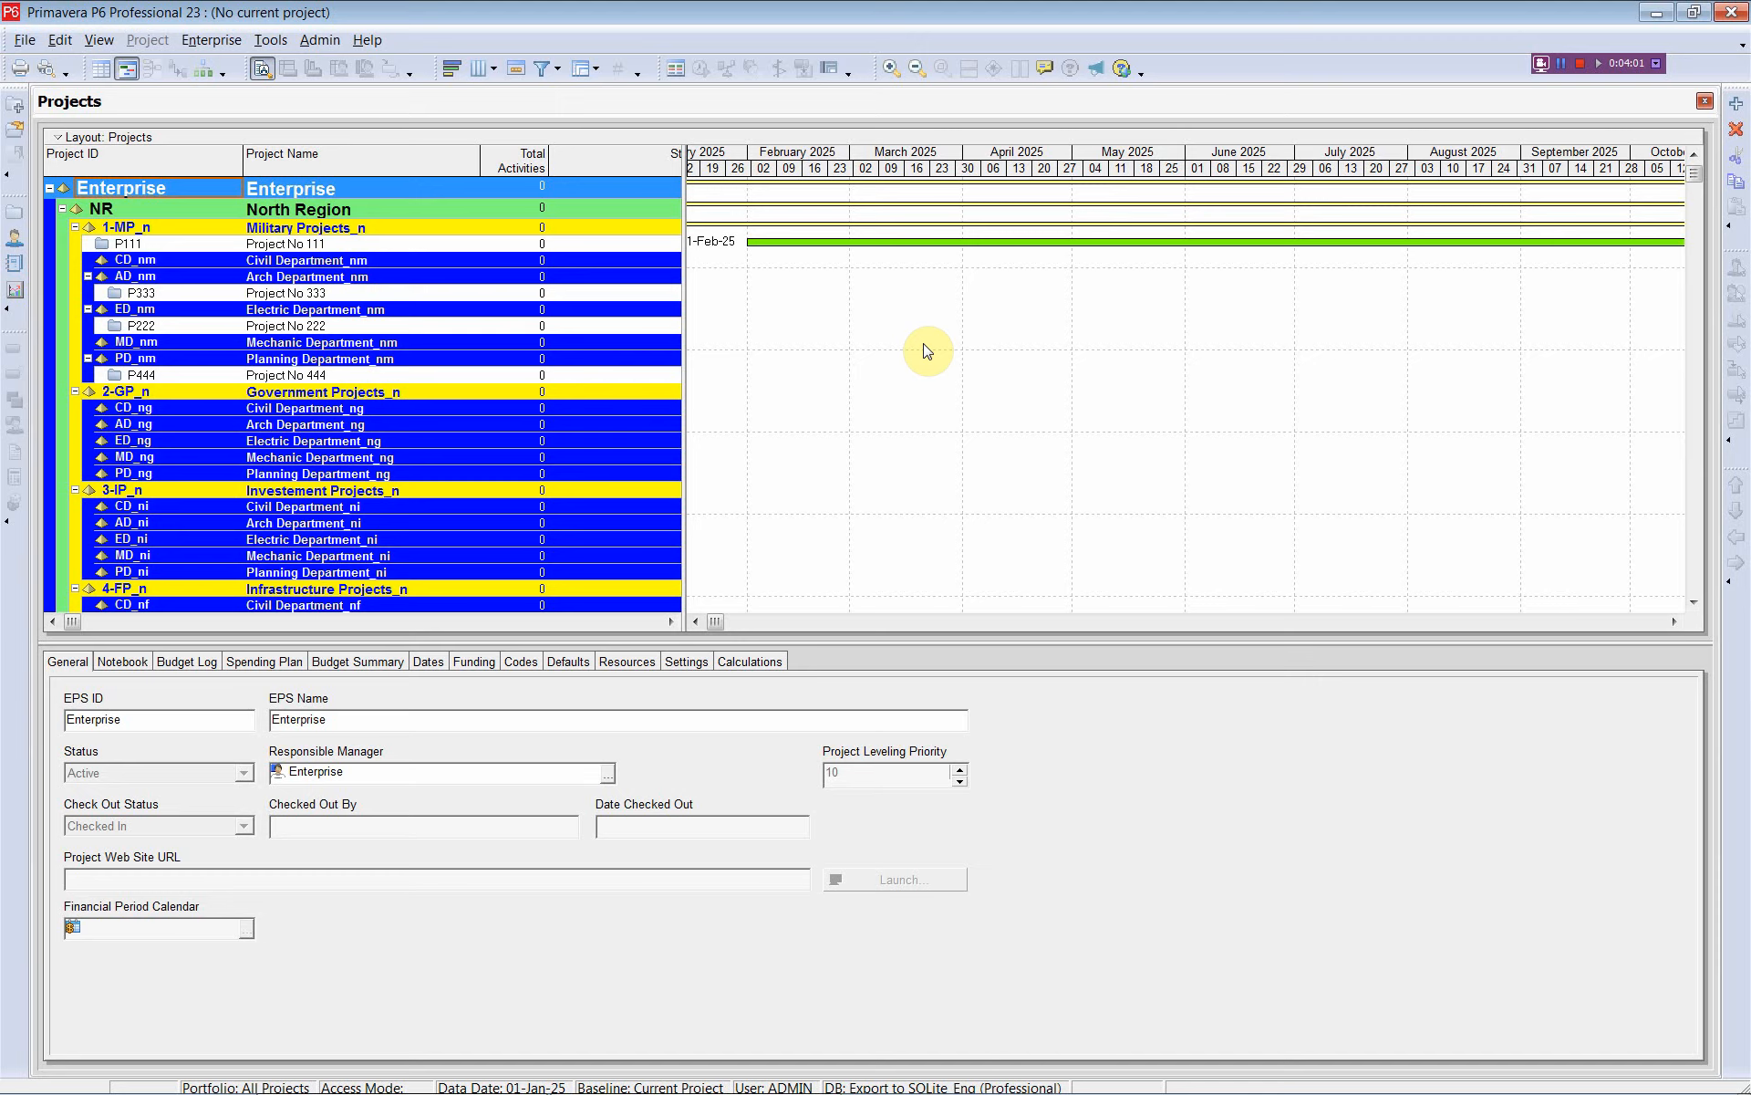
- Switch back to the Excel workbook and reposition the SDK Magic Tool window over the Res Curves sheet
key("alt+Tab")
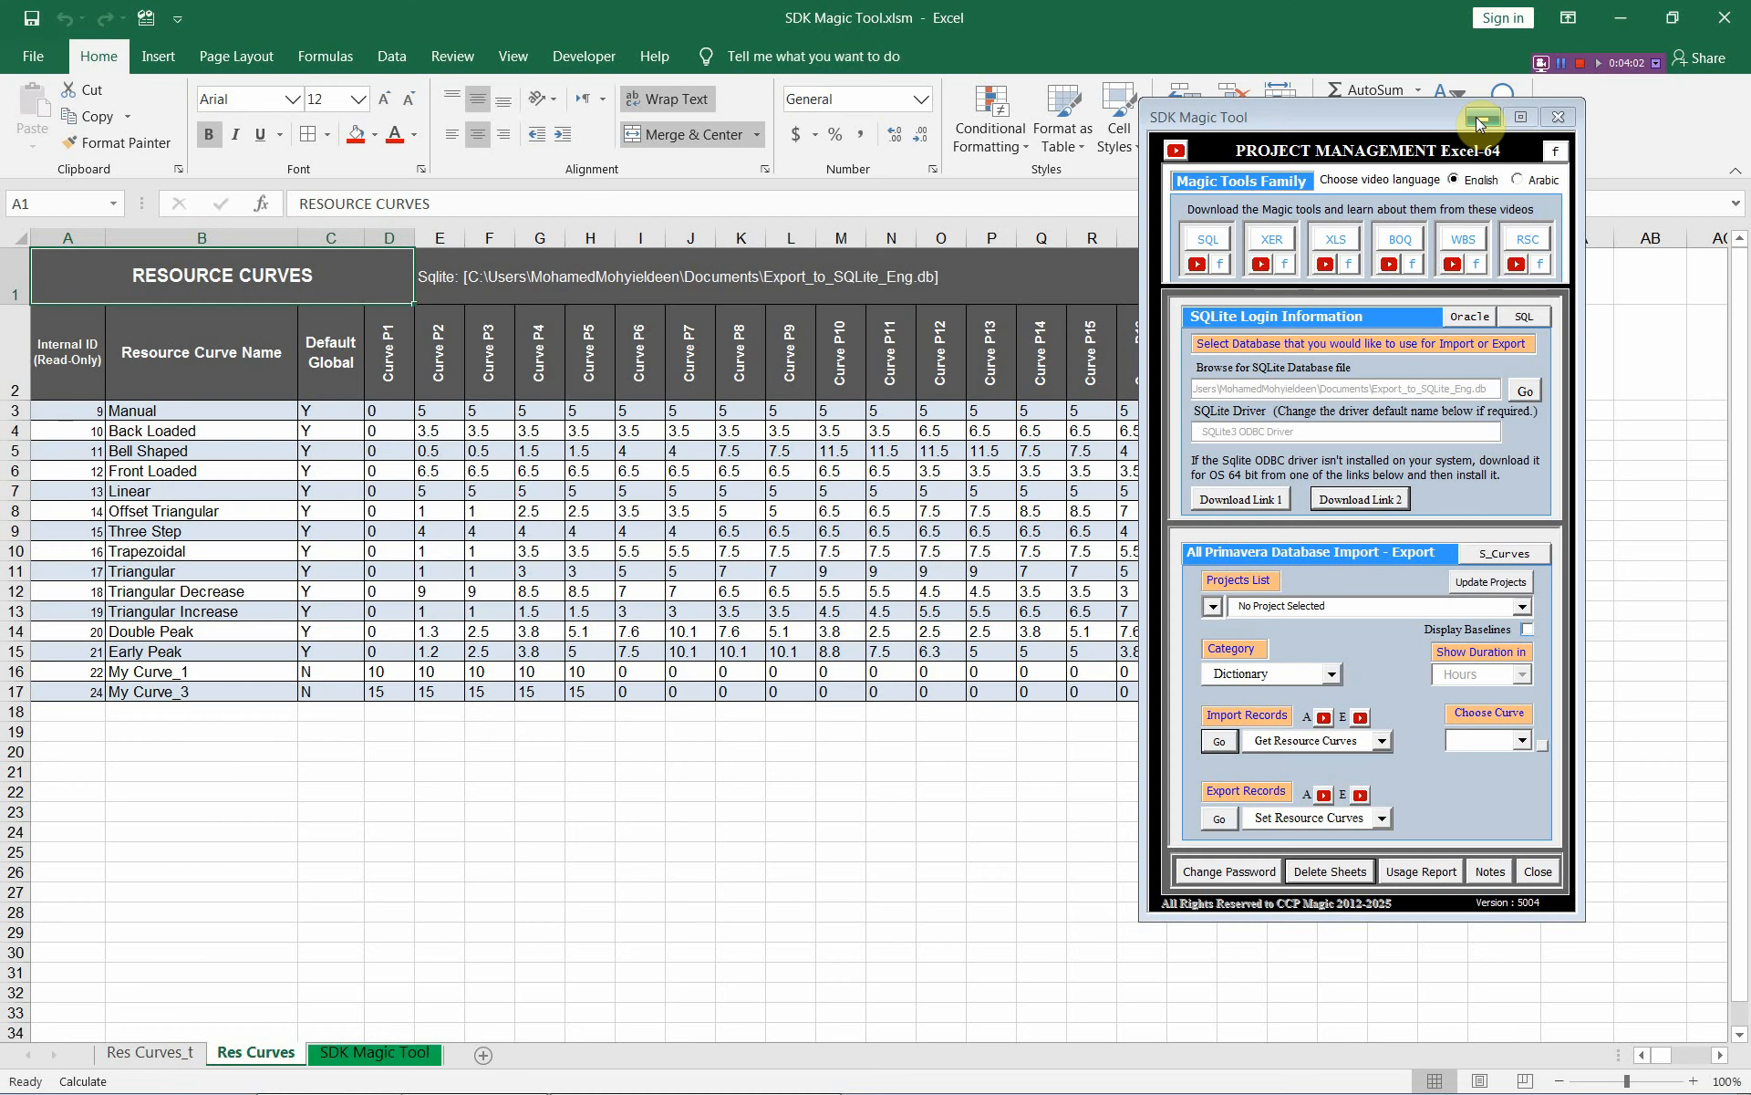
left_click_drag(1378, 116, 1400, 164)
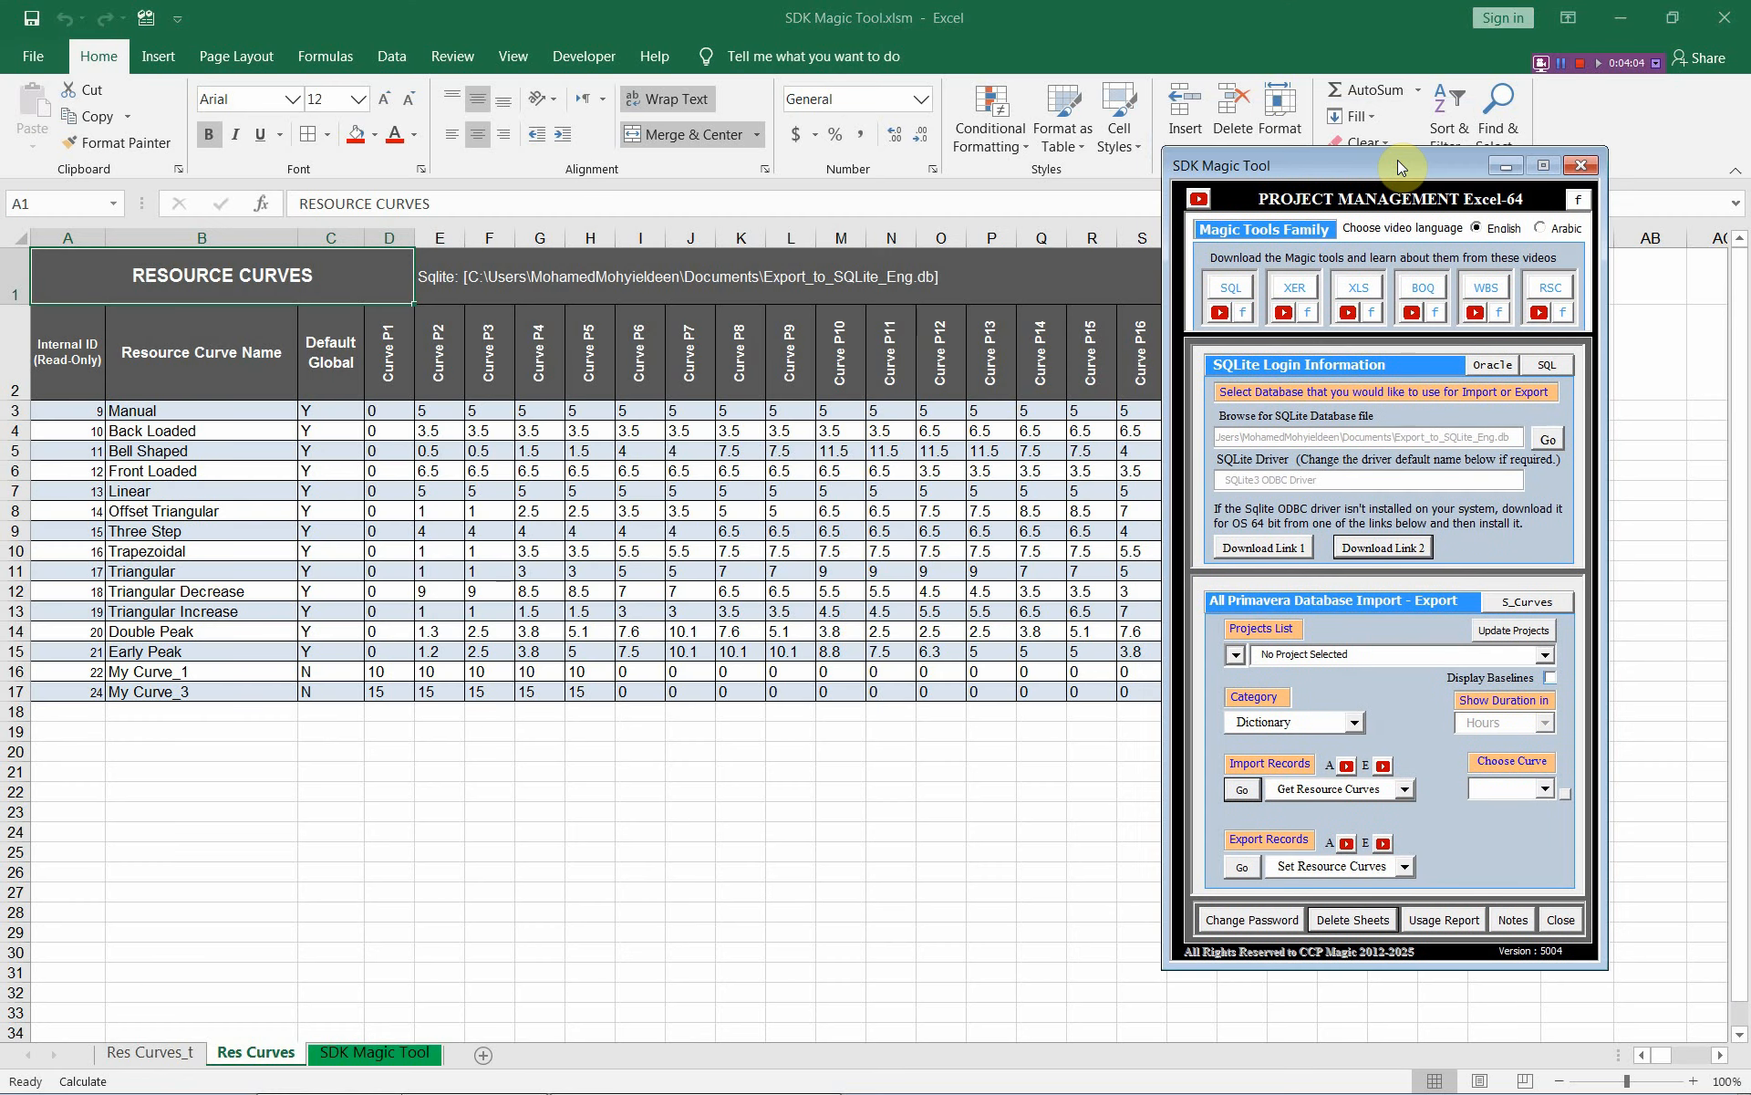